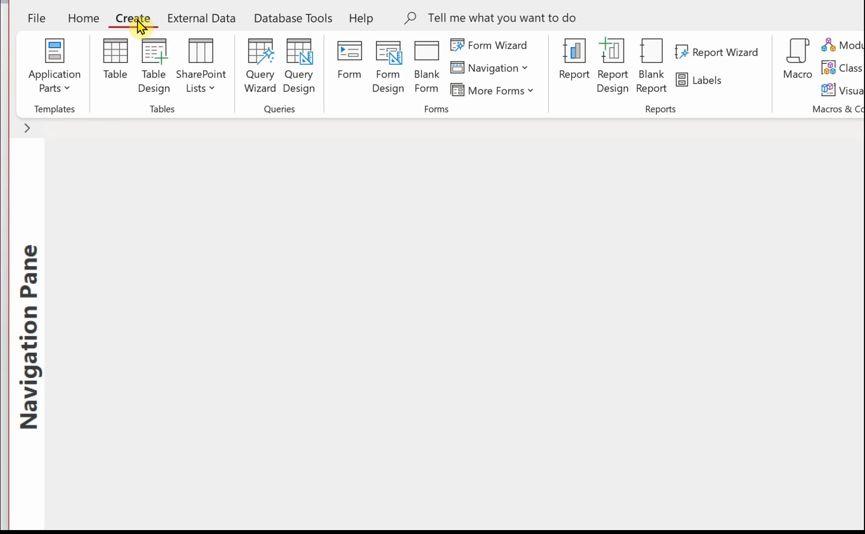
# Start a form with the Form Wizard, including all fields of tblArt in the Columnar layout
pyautogui.click(502, 45)
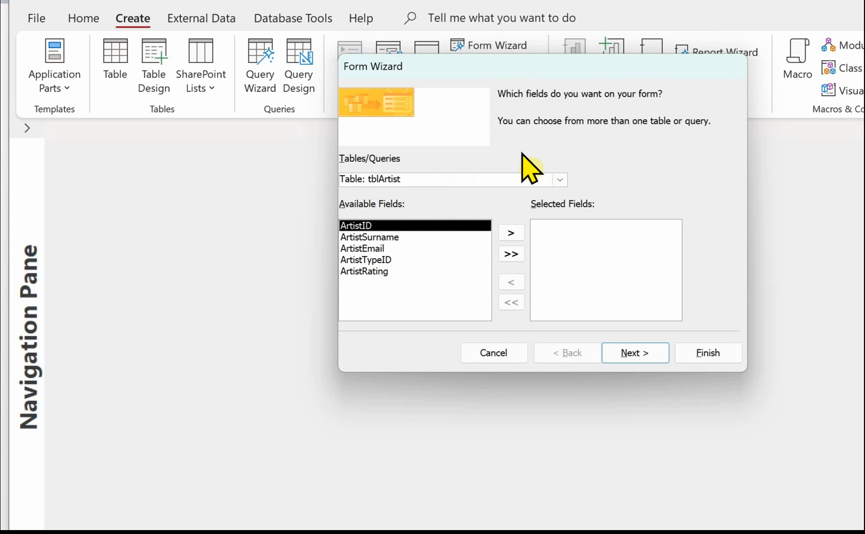
pyautogui.click(560, 179)
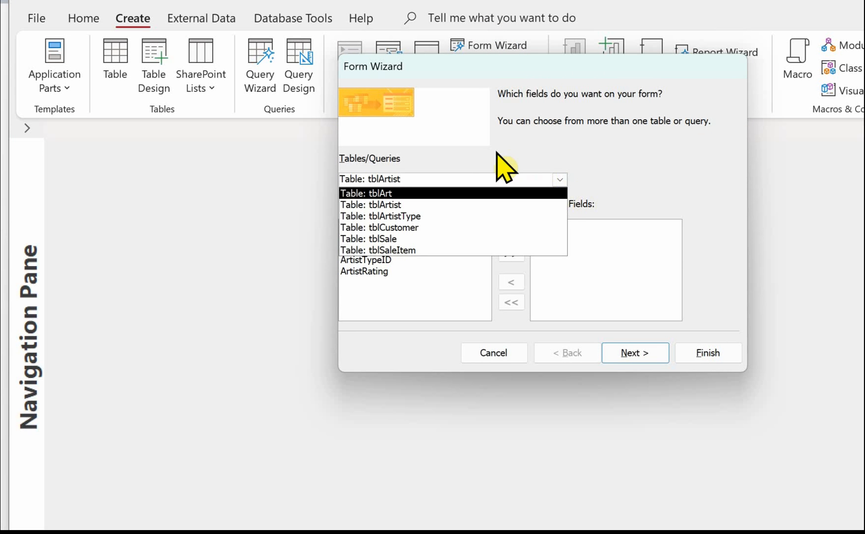
pyautogui.click(391, 194)
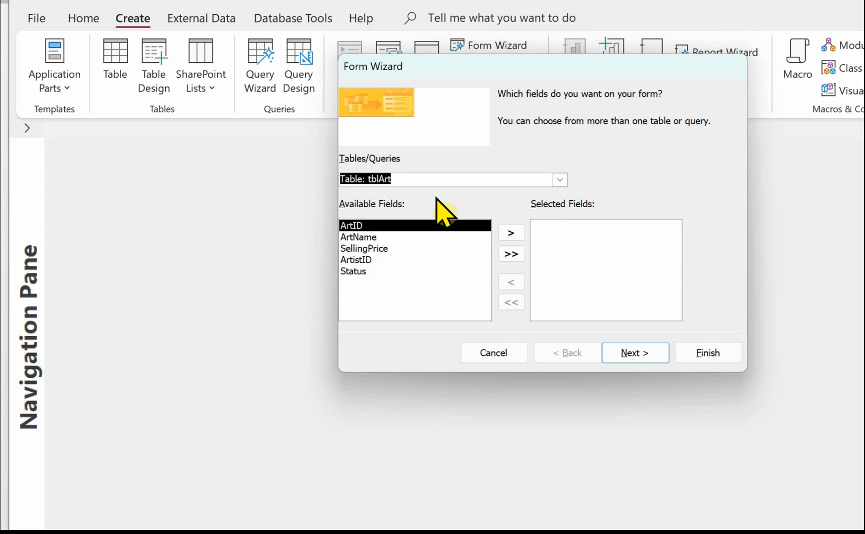
pyautogui.click(511, 254)
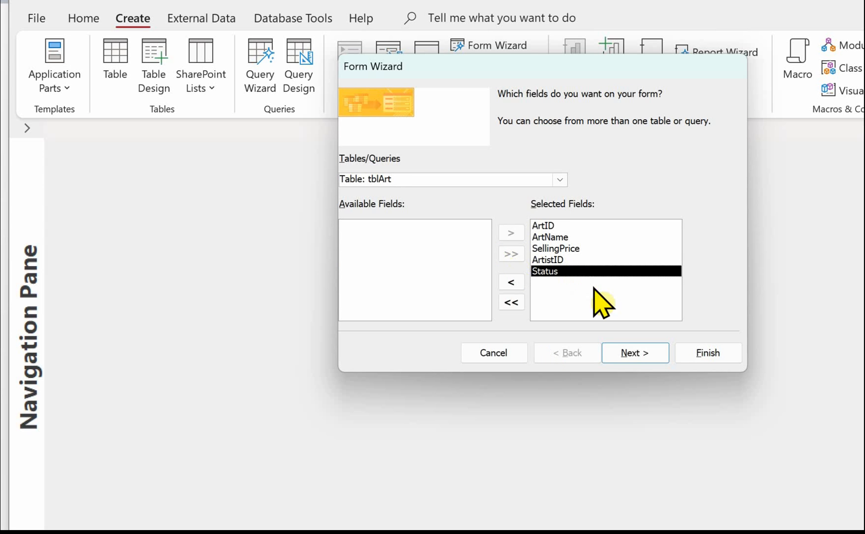
pyautogui.click(634, 354)
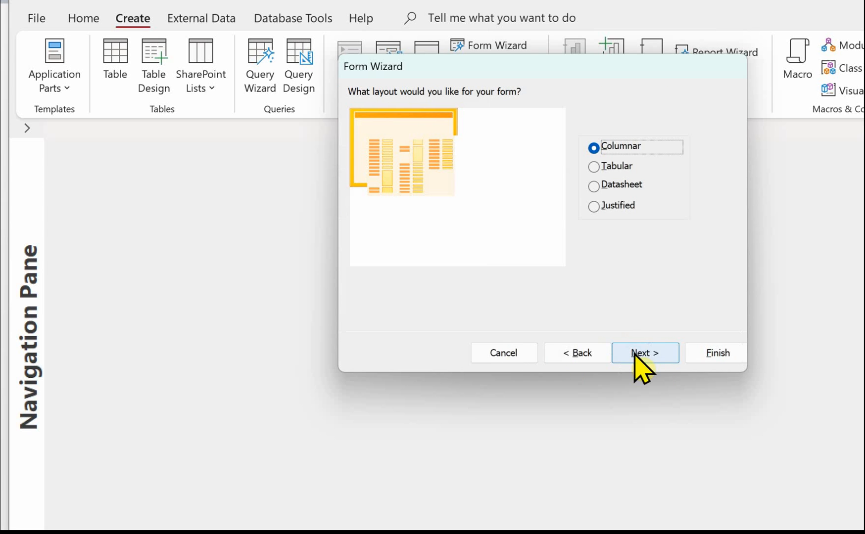
pyautogui.click(649, 353)
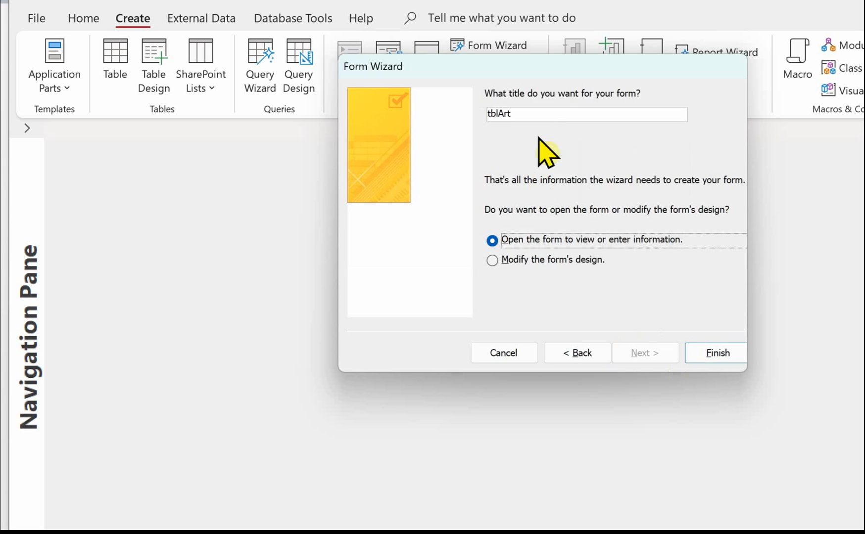
# Title the new form frmArtInput and finish the wizard
pyautogui.click(498, 113)
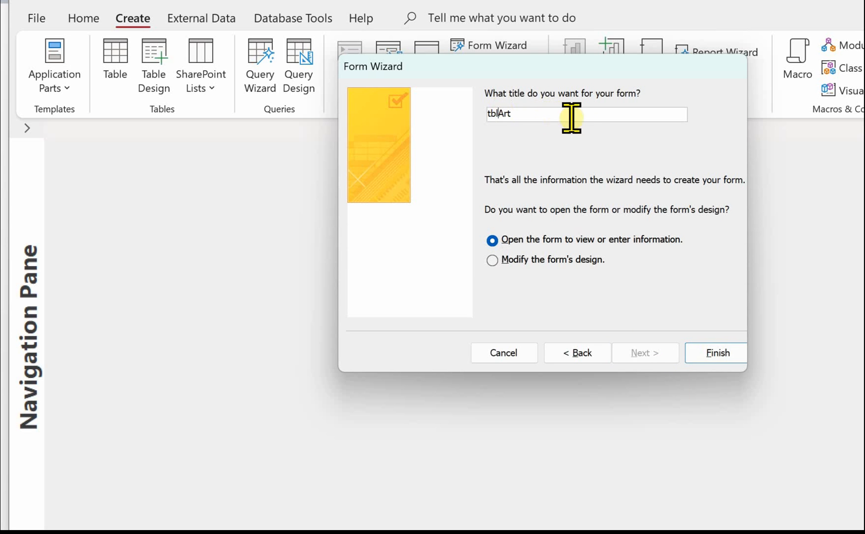
pyautogui.press('BackSpace')
pyautogui.press('BackSpace')
pyautogui.write('frm')
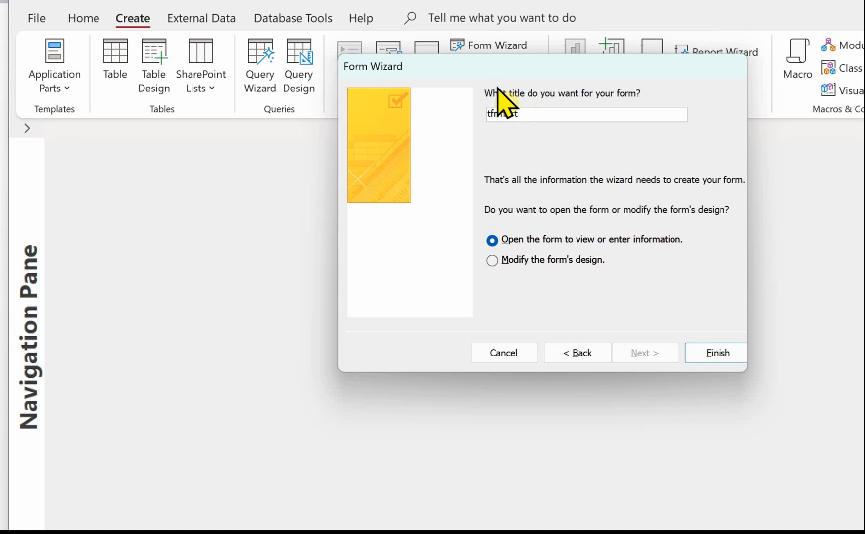
pyautogui.click(493, 114)
pyautogui.press('BackSpace')
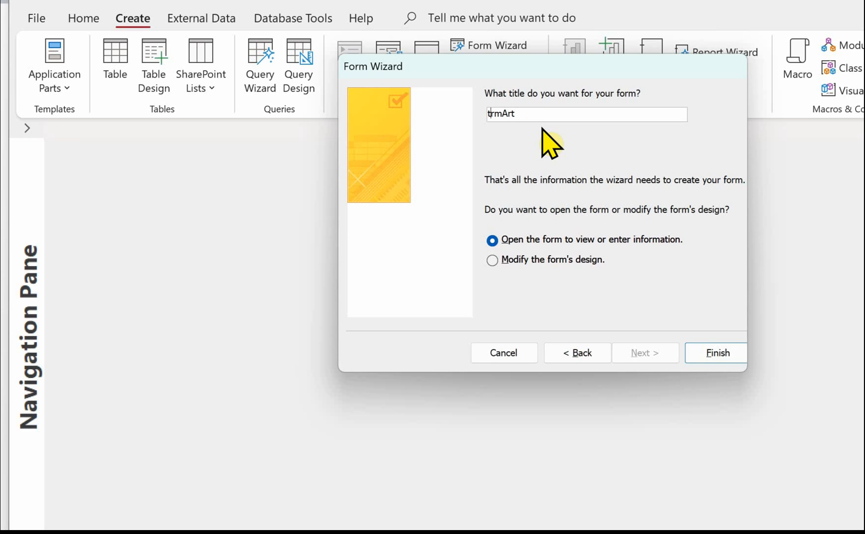
pyautogui.click(542, 117)
pyautogui.write('Input')
pyautogui.click(718, 352)
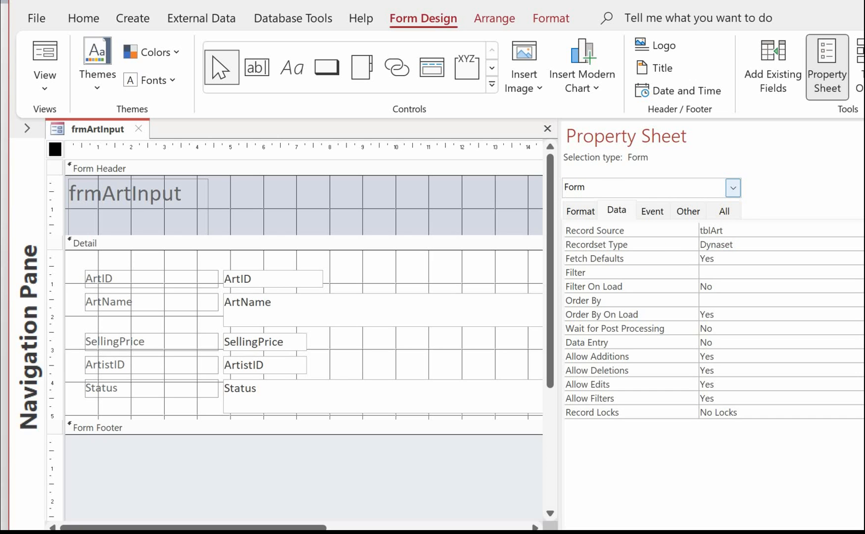
# Narrow the property sheet to give the form design more room, and sort the properties alphabetically
pyautogui.moveTo(864, 204); pyautogui.dragTo(850, 204)
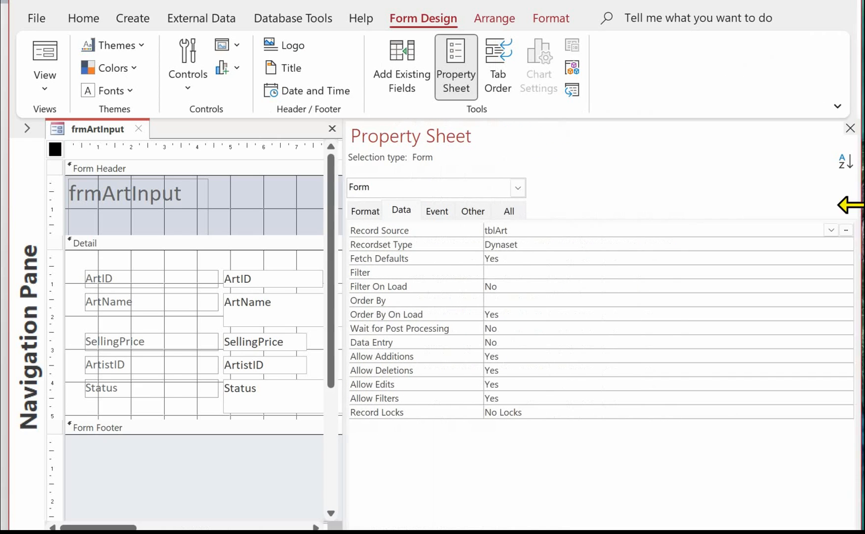
pyautogui.moveTo(341, 176); pyautogui.dragTo(526, 200)
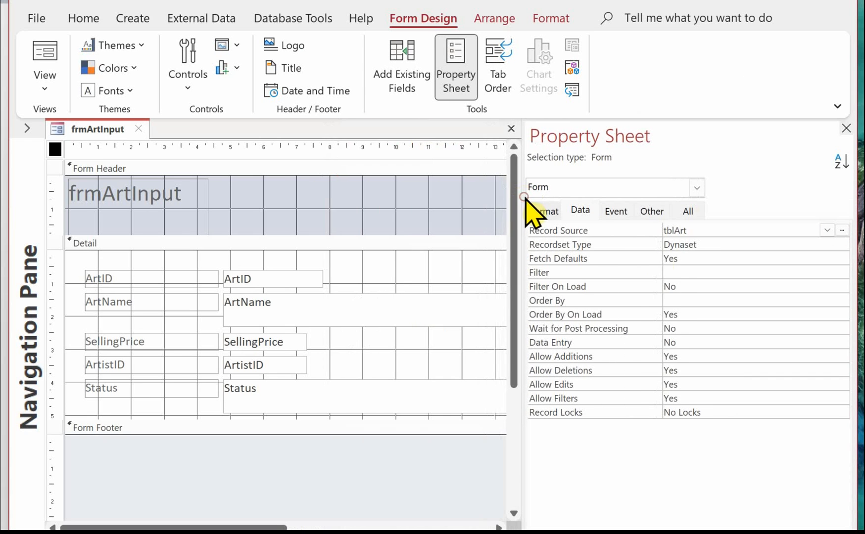
pyautogui.click(842, 167)
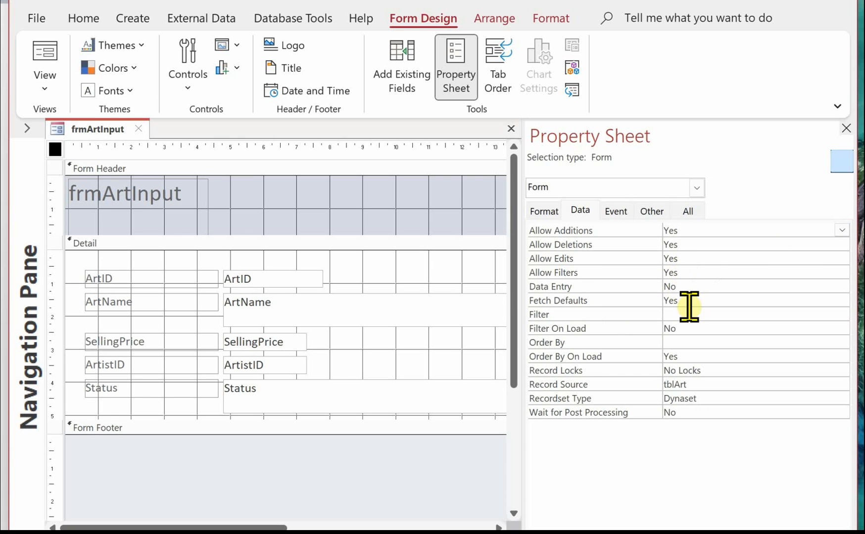
# Among all of the form's properties, set Data Entry to Yes and Navigation Buttons to No
pyautogui.click(688, 211)
pyautogui.scroll(-2, 698, 257)
pyautogui.scroll(-1, 695, 269)
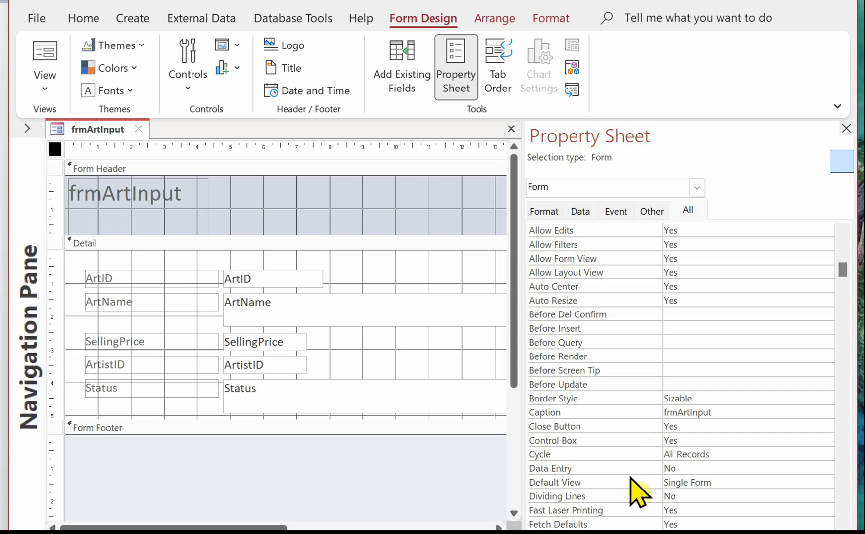
pyautogui.doubleClick(679, 467)
pyautogui.scroll(-10, 679, 409)
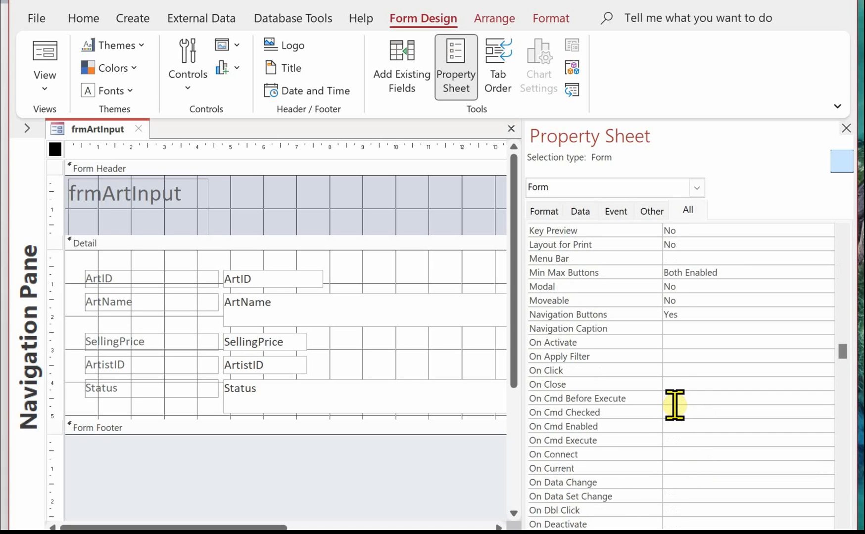
pyautogui.doubleClick(691, 314)
# Set the form's Record Selectors property to No and its Scroll Bars property to Neither
pyautogui.scroll(-2, 668, 397)
pyautogui.scroll(-11, 670, 396)
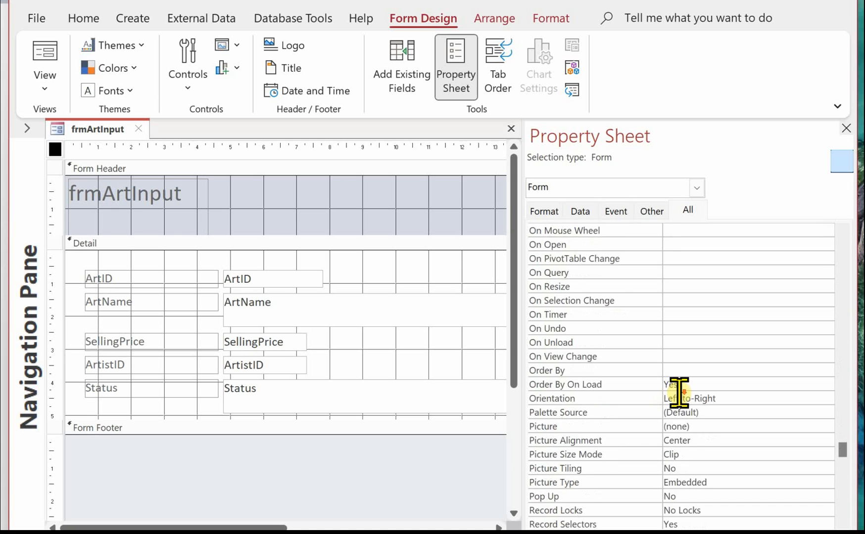
pyautogui.scroll(-1, 684, 490)
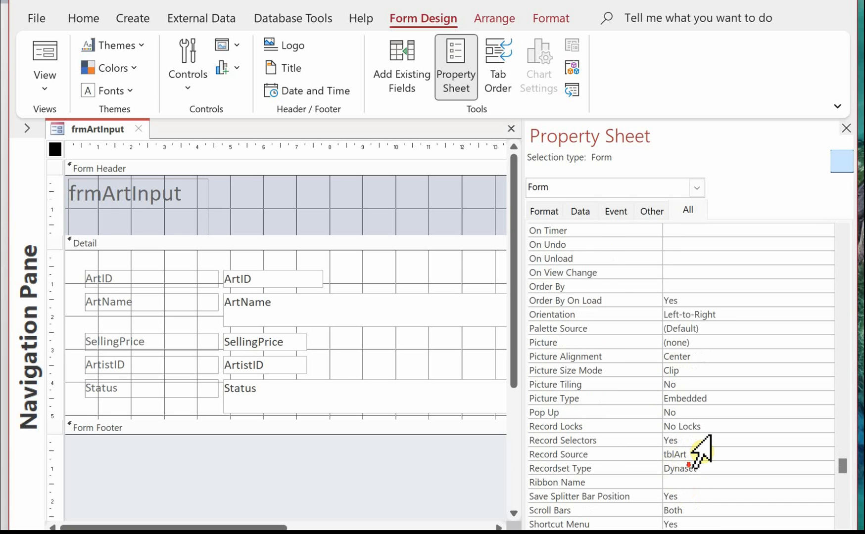
pyautogui.doubleClick(689, 440)
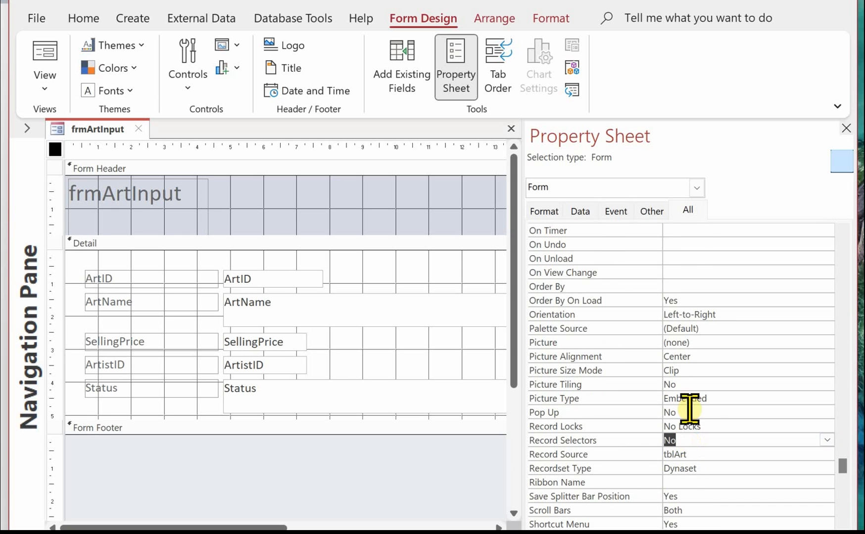
pyautogui.scroll(-2, 705, 406)
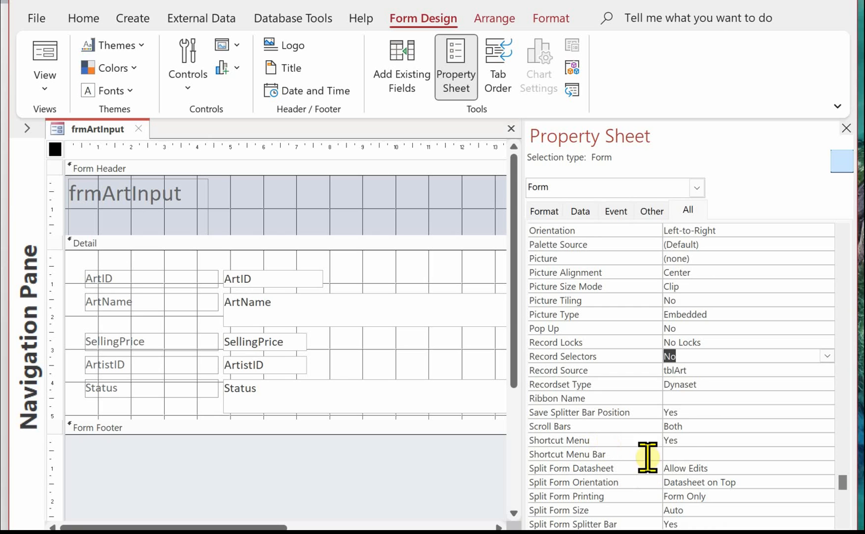
pyautogui.doubleClick(689, 427)
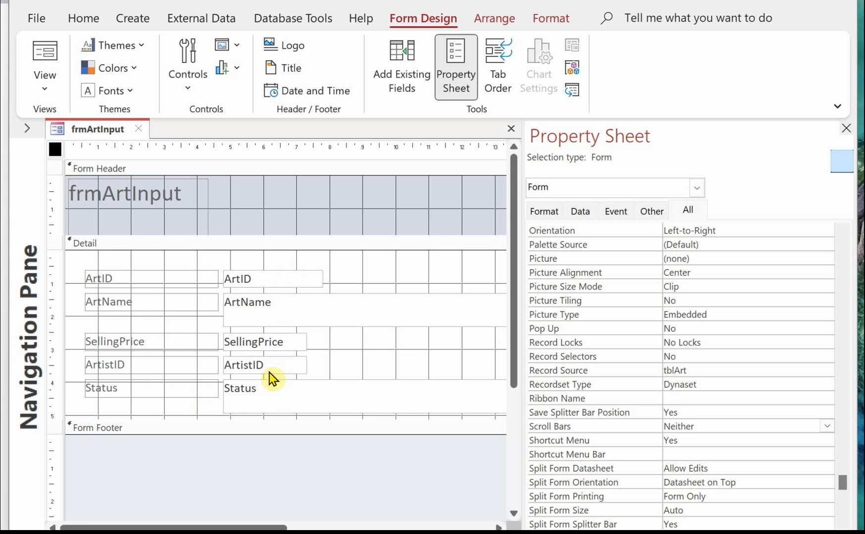
# Fill the Form Header section with white and widen its title label to about 13 cm
pyautogui.rightClick(361, 210)
pyautogui.moveTo(495, 286)
pyautogui.click(528, 308)
pyautogui.click(141, 208)
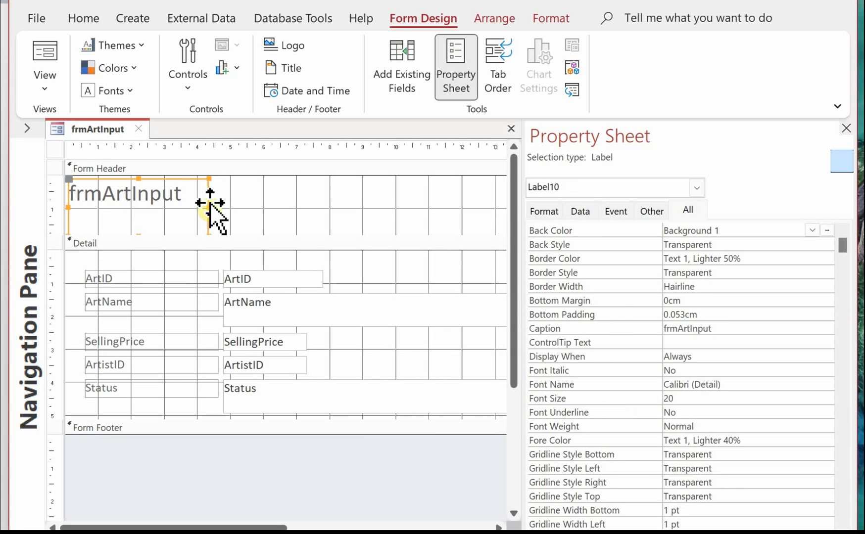
pyautogui.moveTo(207, 203); pyautogui.dragTo(487, 218)
# Replace the header title's text with "Art Input form" and centre it within the label
pyautogui.click(199, 201)
pyautogui.moveTo(199, 200); pyautogui.dragTo(55, 194)
pyautogui.write('Ar')
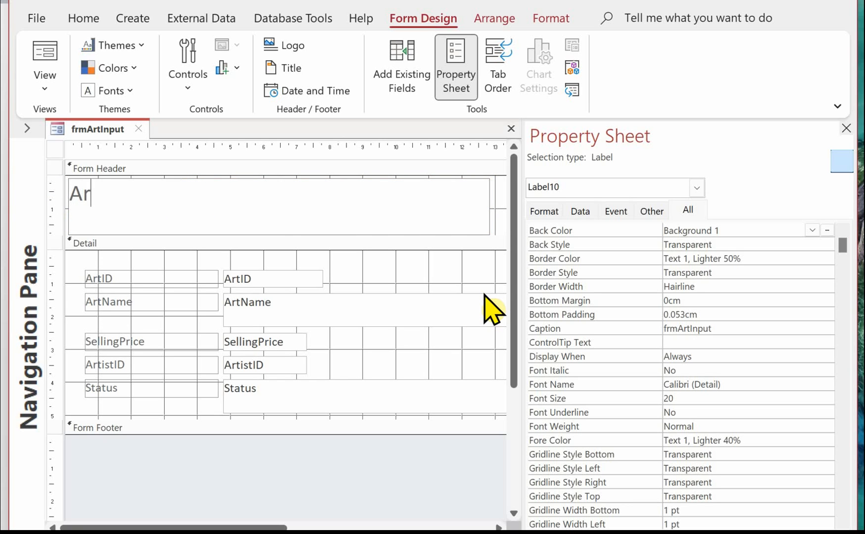
pyautogui.write('t Input form')
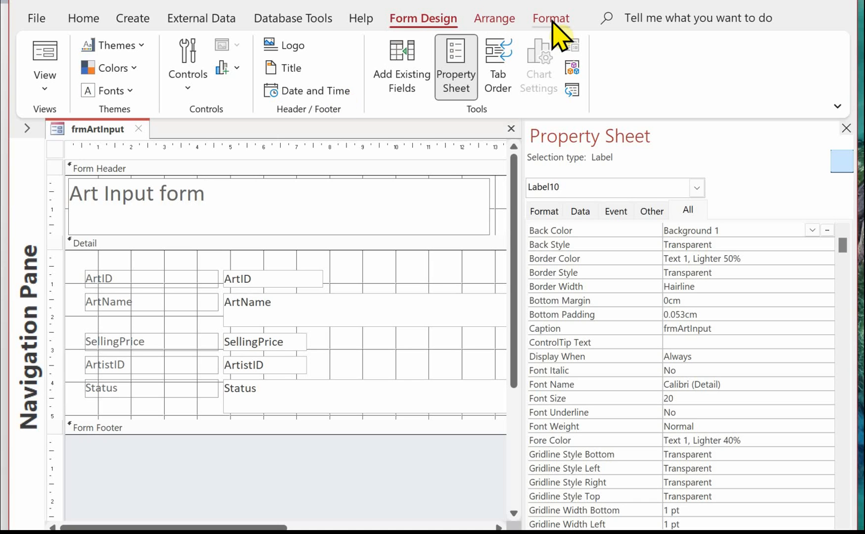
pyautogui.click(537, 20)
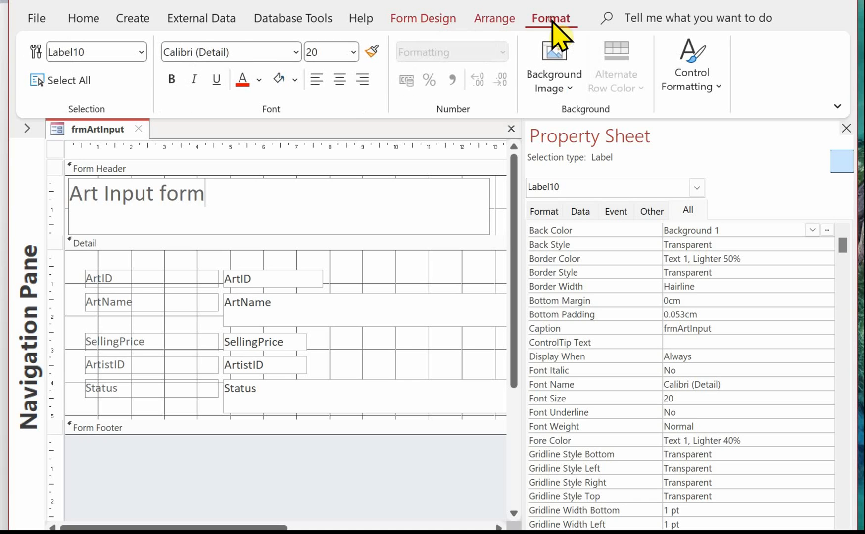
pyautogui.click(340, 79)
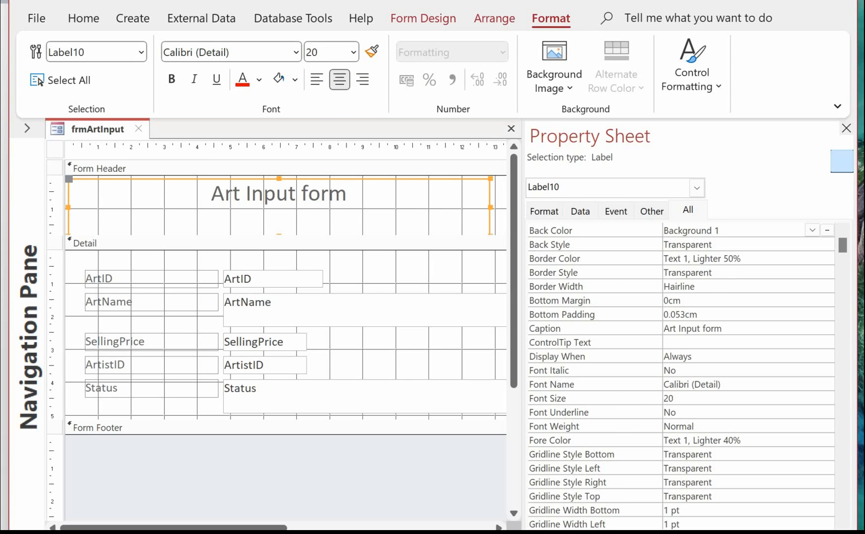
# Change the captions of the ArtID and ArtName labels to "Art ID:" and "Art Name:"
pyautogui.click(119, 280)
pyautogui.click(117, 275)
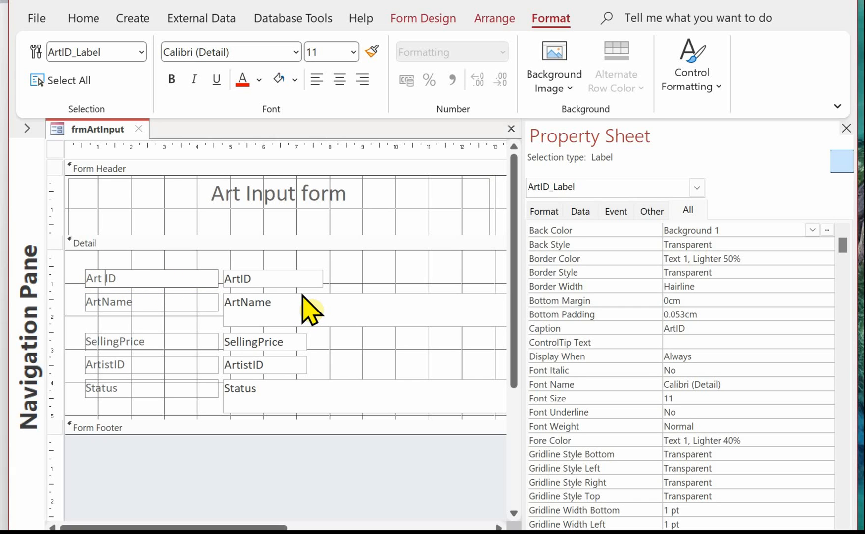
pyautogui.click(127, 276)
pyautogui.write(':')
pyautogui.click(103, 302)
pyautogui.click(101, 301)
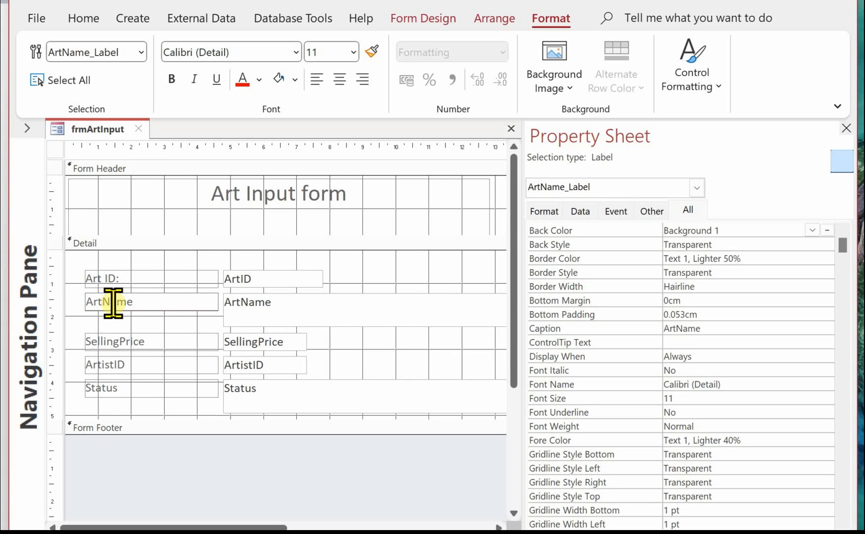
pyautogui.click(158, 303)
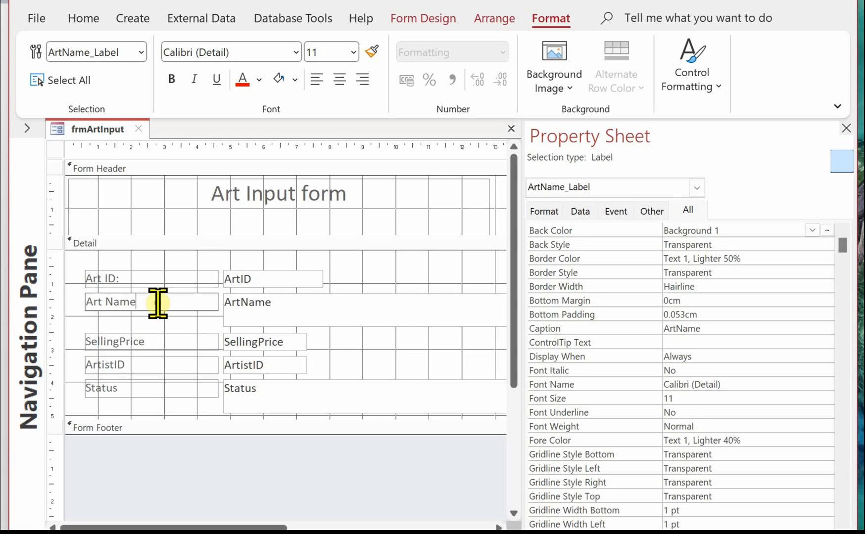
pyautogui.write(':')
# Change the SellingPrice label's caption to "Selling Price:"
pyautogui.click(118, 339)
pyautogui.click(119, 340)
pyautogui.click(160, 338)
pyautogui.write(':')
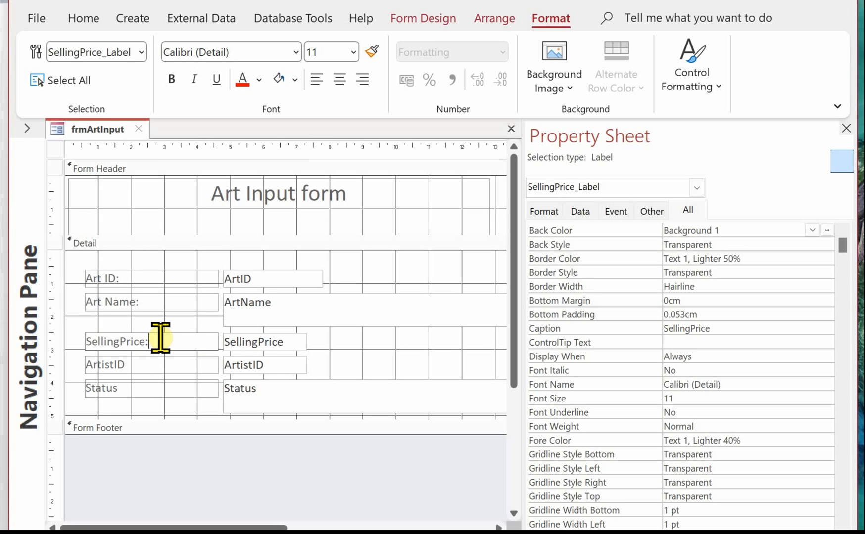
pyautogui.press('Left')
pyautogui.press('Left')
pyautogui.press('Left')
pyautogui.press('Left')
pyautogui.press('Left')
# Add a colon to the ArtistID and Status labels so they read "ArtistID:" and "Status:"
pyautogui.click(130, 365)
pyautogui.click(132, 364)
pyautogui.write(':')
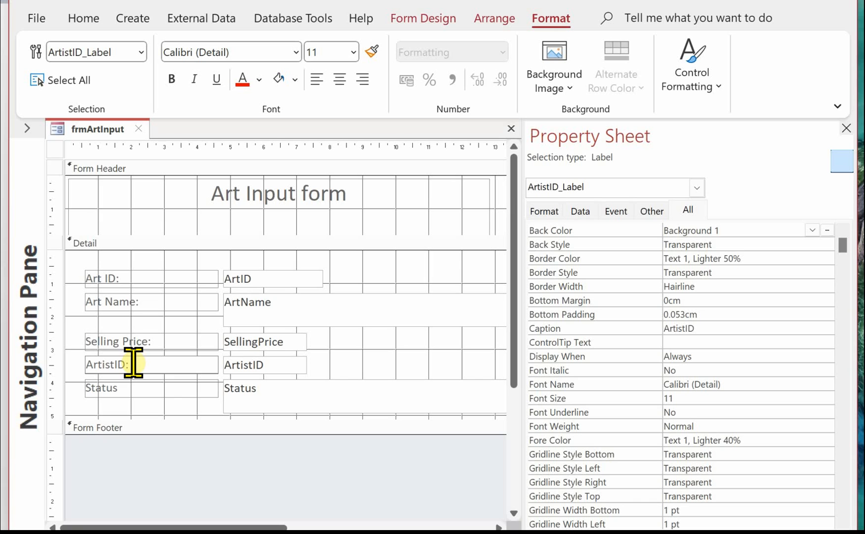
pyautogui.click(131, 386)
pyautogui.click(127, 387)
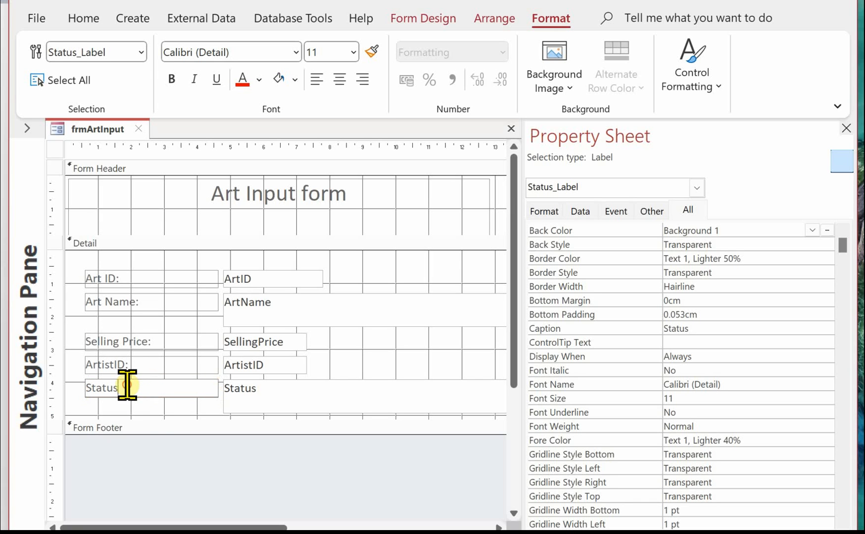
pyautogui.write(':')
# Right-align the text of all five Detail labels and narrow them together to about 3.2 cm from their right edge
pyautogui.moveTo(144, 260); pyautogui.dragTo(173, 421)
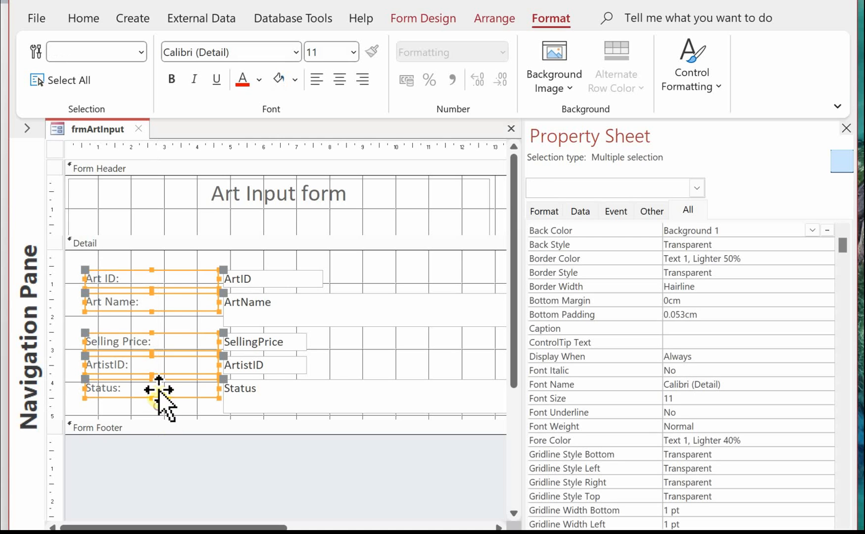
pyautogui.click(365, 81)
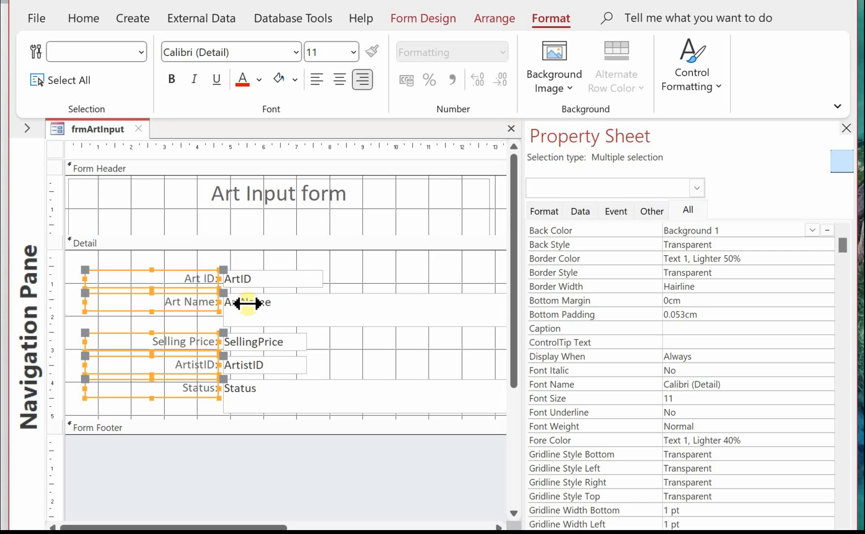
pyautogui.moveTo(219, 279); pyautogui.dragTo(192, 280)
pyautogui.moveTo(191, 280); pyautogui.dragTo(192, 280)
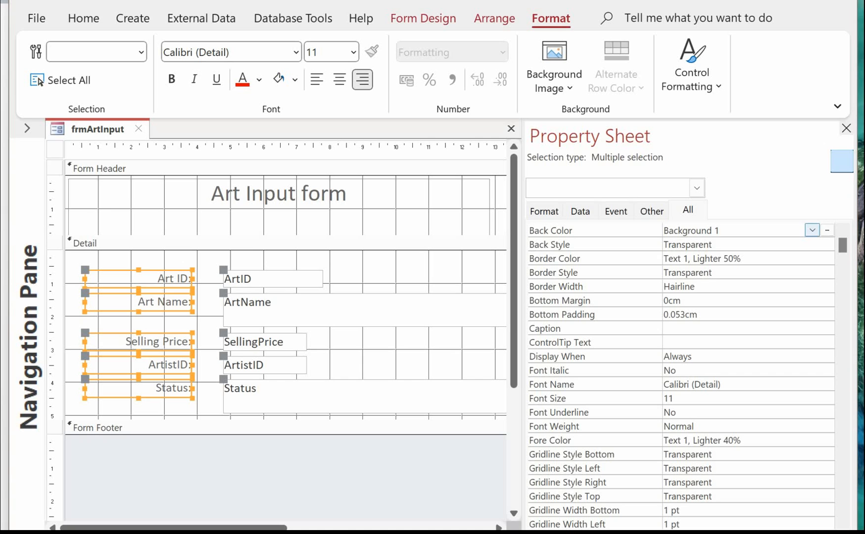
# Resize all five Detail field boxes, ArtID to Status, to the height of the shortest one
pyautogui.moveTo(295, 258); pyautogui.dragTo(294, 423)
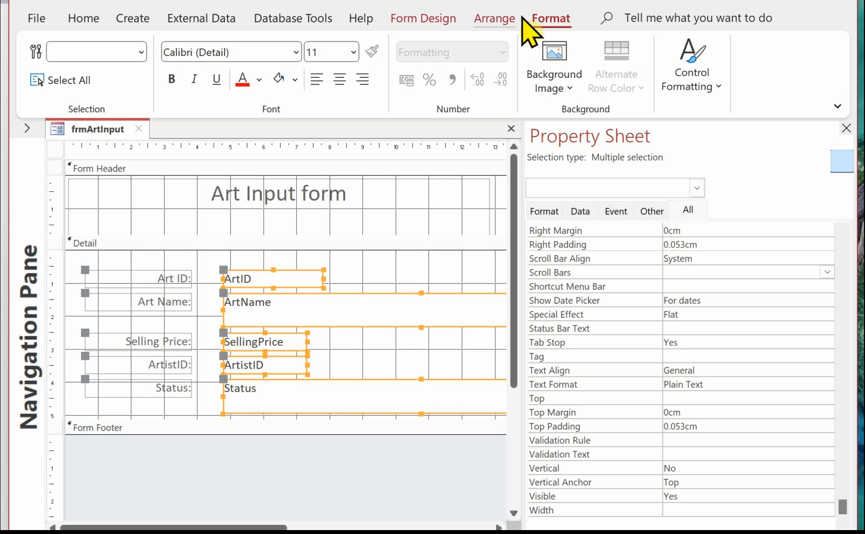
pyautogui.click(494, 18)
pyautogui.click(700, 74)
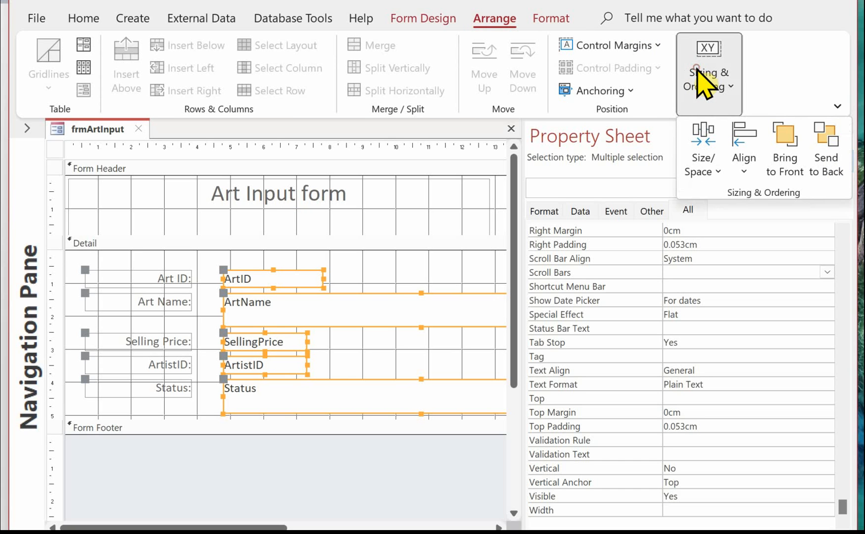
pyautogui.click(704, 164)
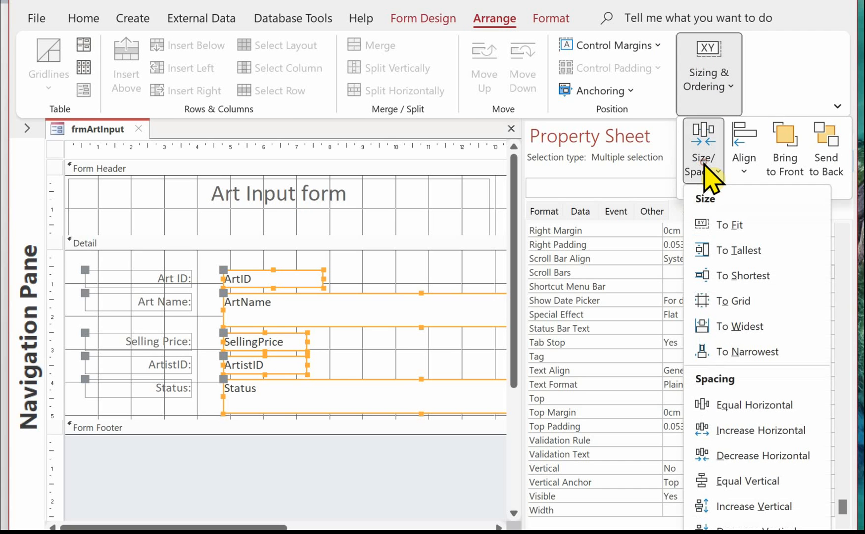
pyautogui.click(745, 277)
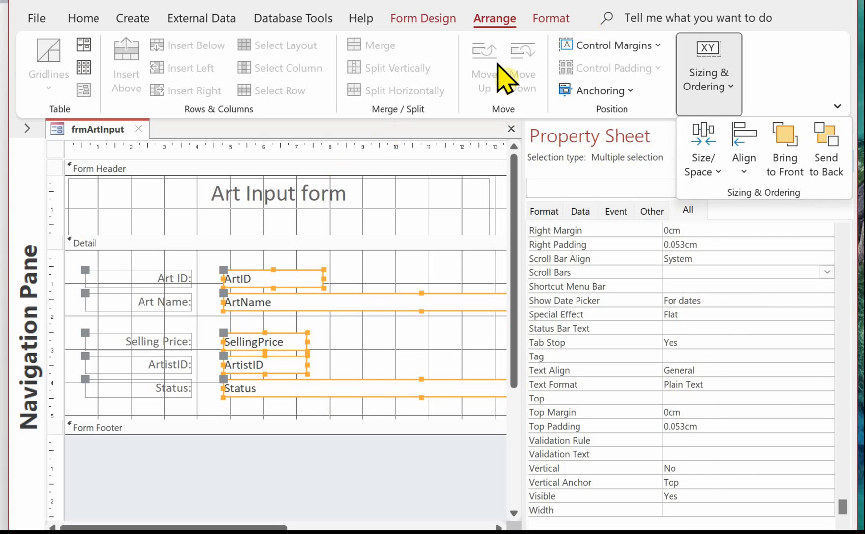
pyautogui.press('Escape')
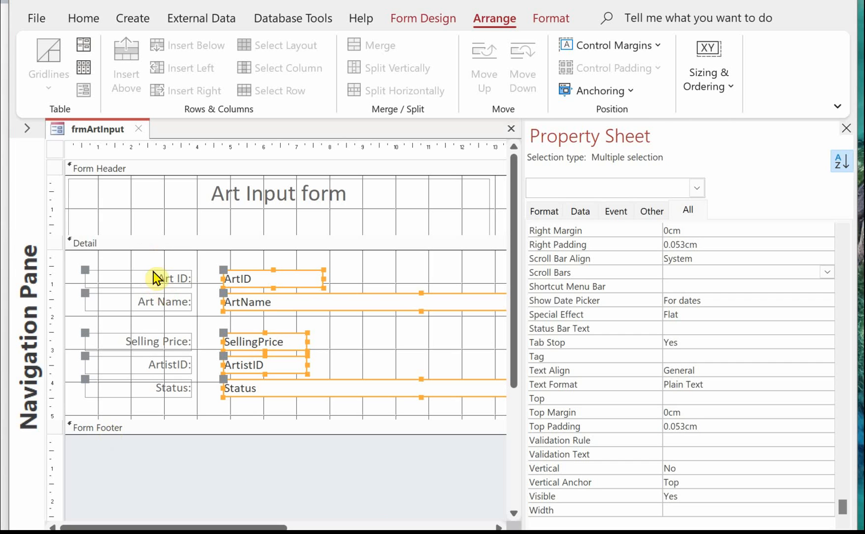
# Space all Detail labels and their field boxes at equal vertical intervals
pyautogui.moveTo(149, 261); pyautogui.dragTo(274, 409)
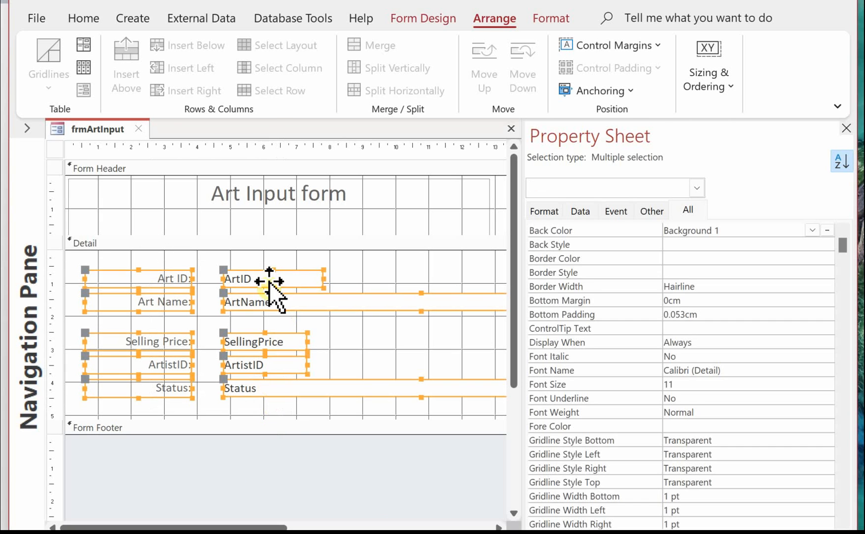
pyautogui.click(709, 84)
pyautogui.click(743, 162)
pyautogui.click(705, 167)
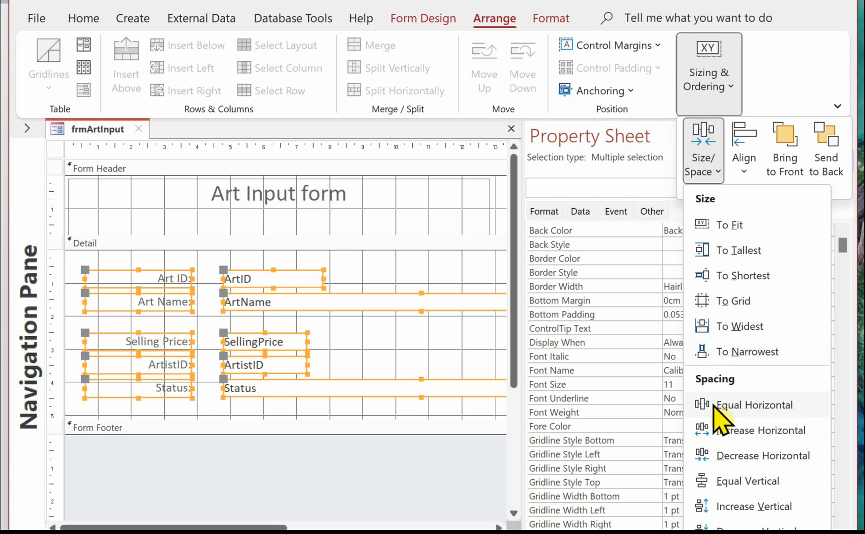
pyautogui.click(740, 475)
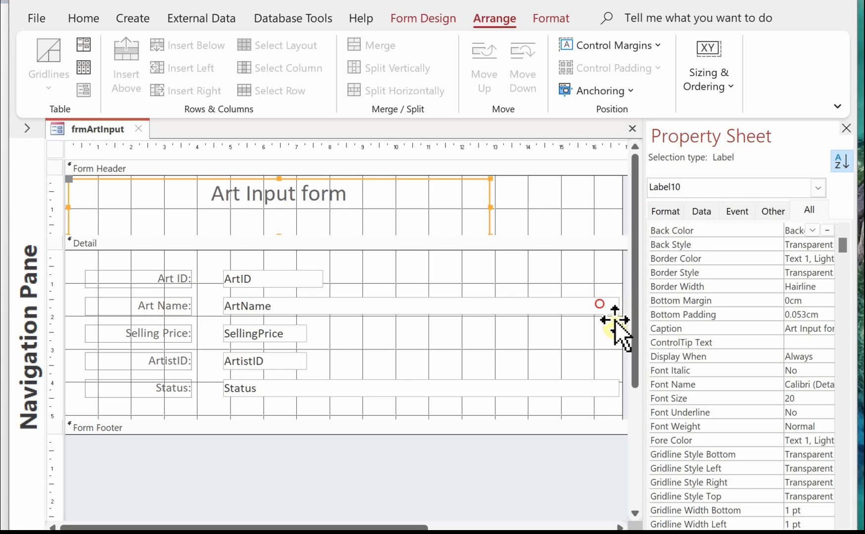
# Shorten the ArtName text box to about 8.2 cm wide and the Status text box to about 2.8 cm
pyautogui.click(603, 306)
pyautogui.moveTo(617, 305); pyautogui.dragTo(496, 306)
pyautogui.click(510, 391)
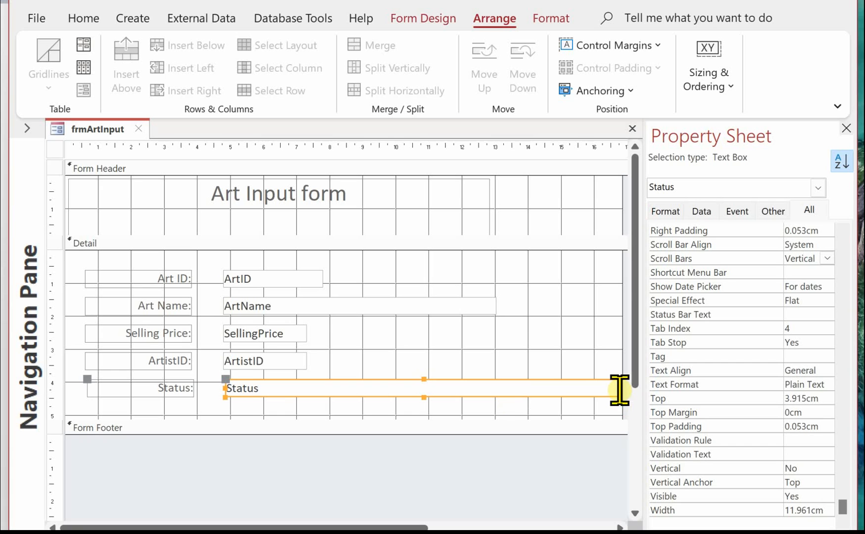
pyautogui.moveTo(619, 390); pyautogui.dragTo(317, 394)
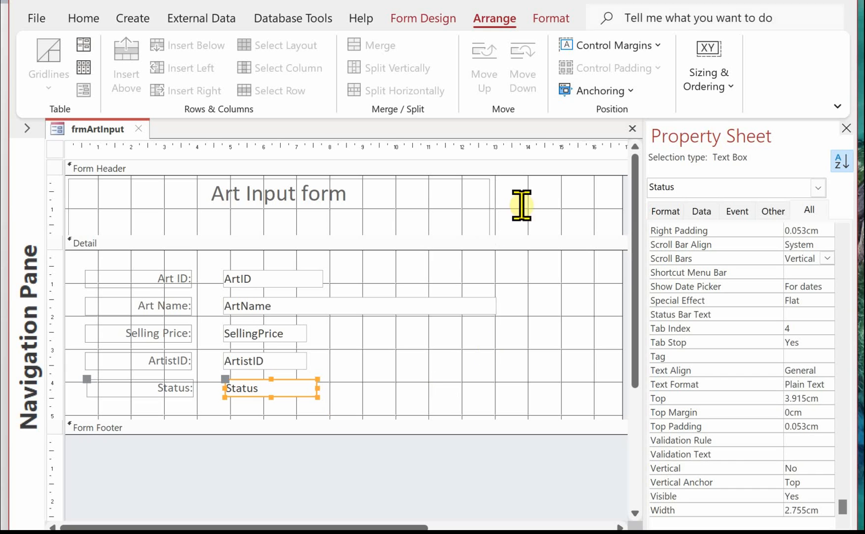
# Make the form title and all five Detail labels bold and dark blue, using a darker Accent 1 theme colour
pyautogui.click(243, 193)
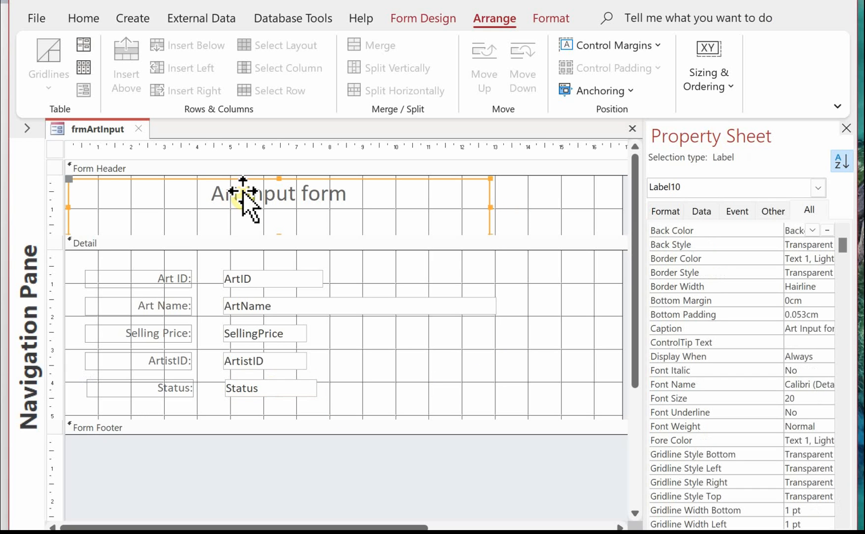
pyautogui.keyDown('shift'); pyautogui.click(148, 279); pyautogui.keyUp('shift')
pyautogui.keyDown('shift'); pyautogui.click(165, 310); pyautogui.keyUp('shift')
pyautogui.keyDown('shift'); pyautogui.click(164, 333); pyautogui.keyUp('shift')
pyautogui.keyDown('shift'); pyautogui.click(173, 361); pyautogui.keyUp('shift')
pyautogui.keyDown('shift'); pyautogui.click(179, 390); pyautogui.keyUp('shift')
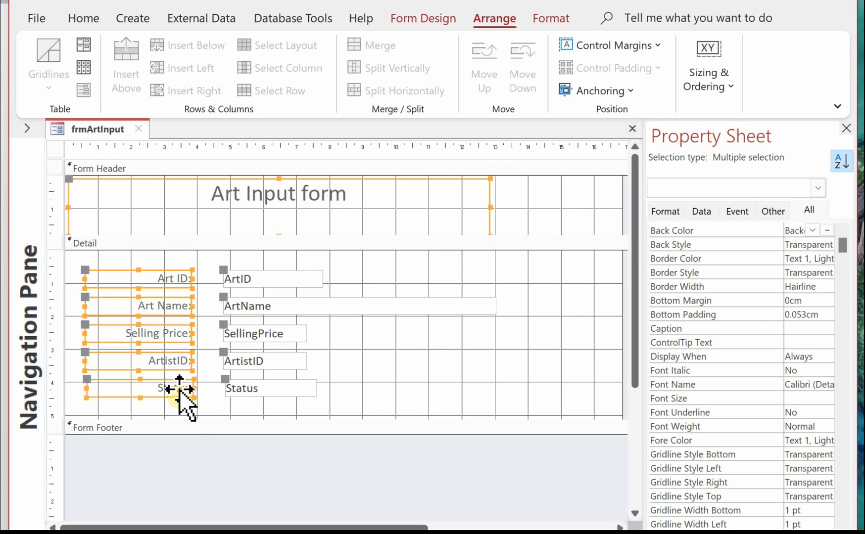
pyautogui.click(551, 24)
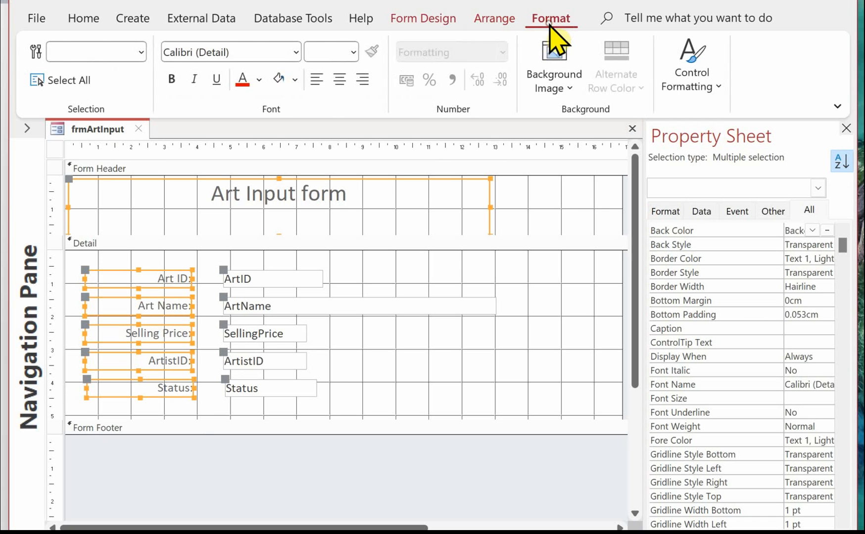
pyautogui.click(259, 80)
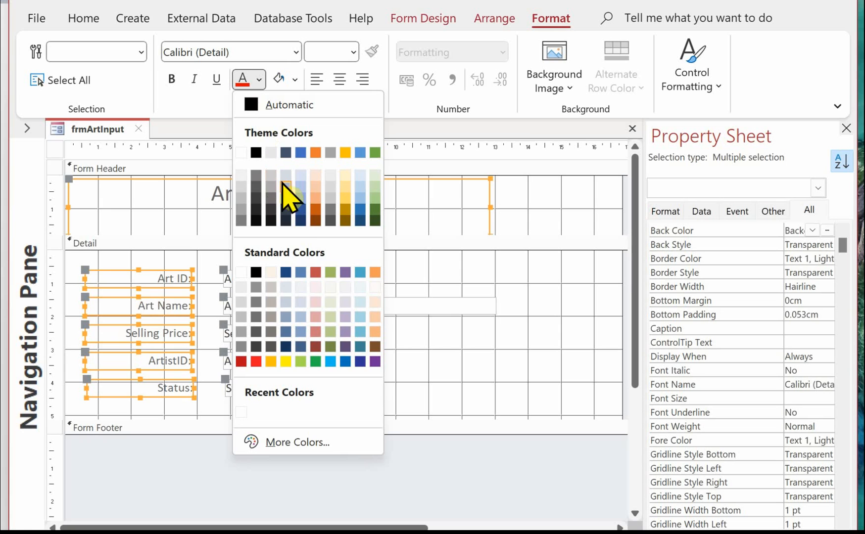
pyautogui.click(300, 208)
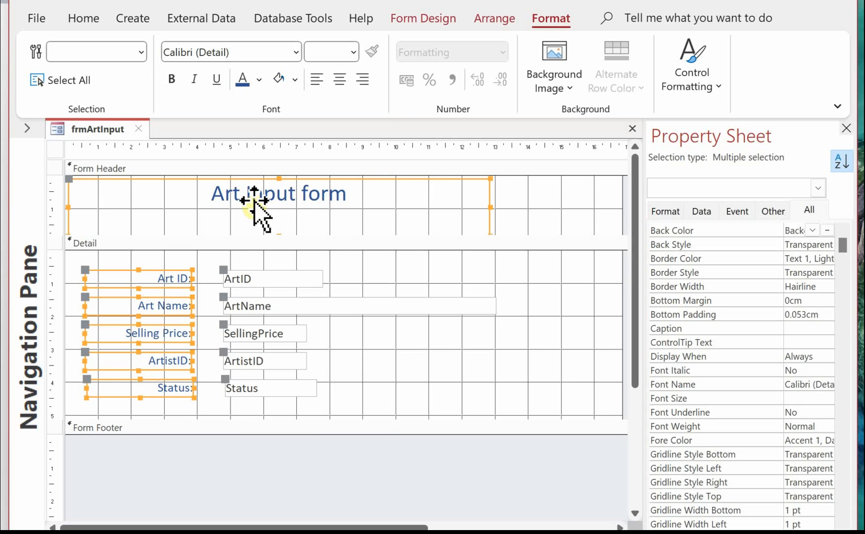
pyautogui.click(171, 80)
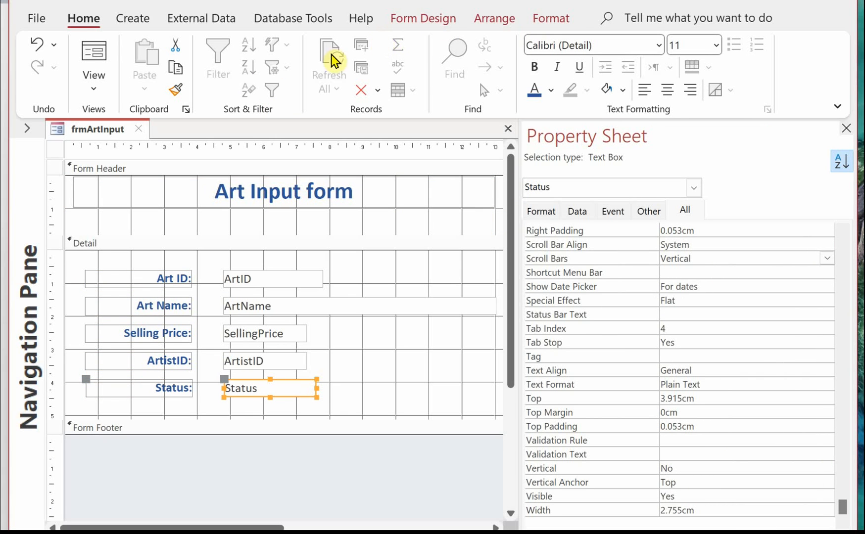
# Add blue horizontal lines above and below the fields in the Detail section with the Line control
pyautogui.click(428, 19)
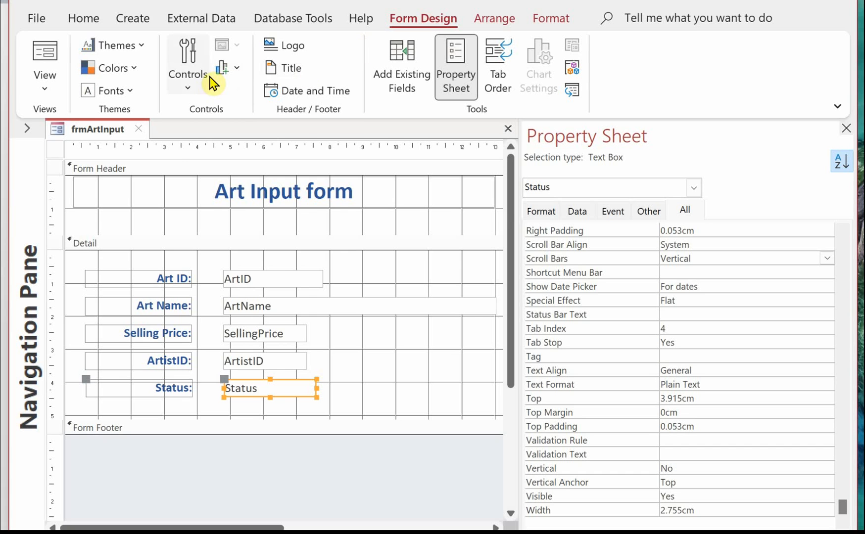
pyautogui.click(187, 81)
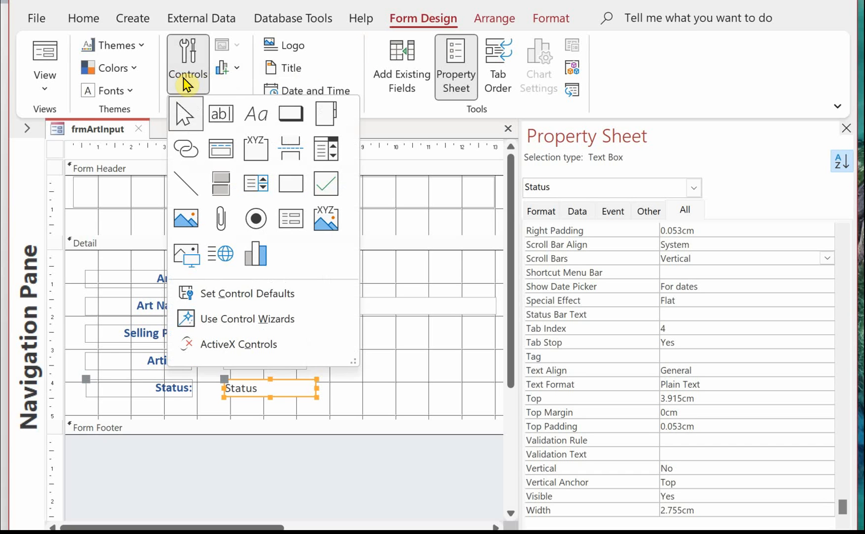
pyautogui.click(191, 192)
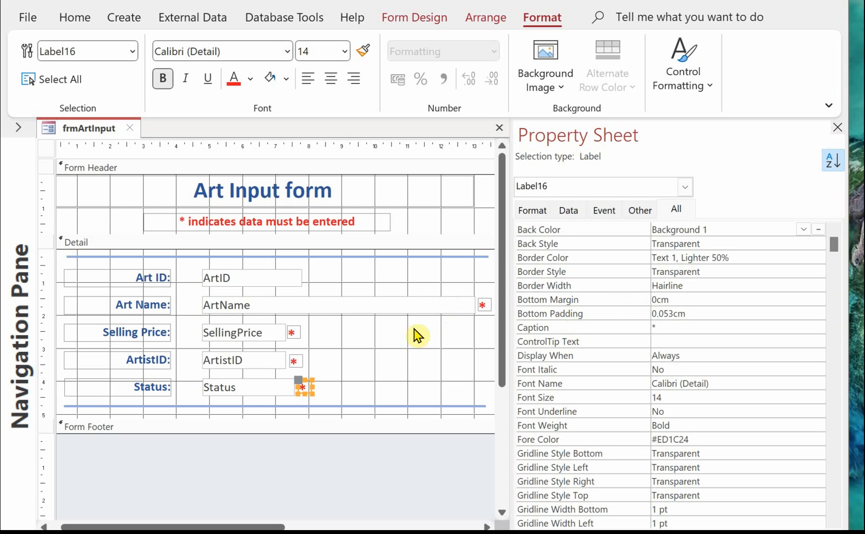
pyautogui.click(388, 334)
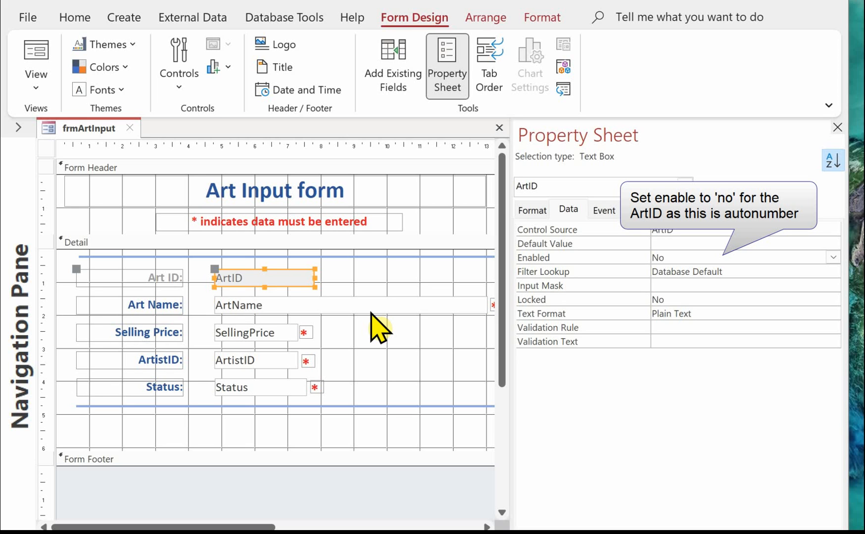
# Set the ArtistID combo box's column count to 2 and enter its column widths
pyautogui.click(277, 360)
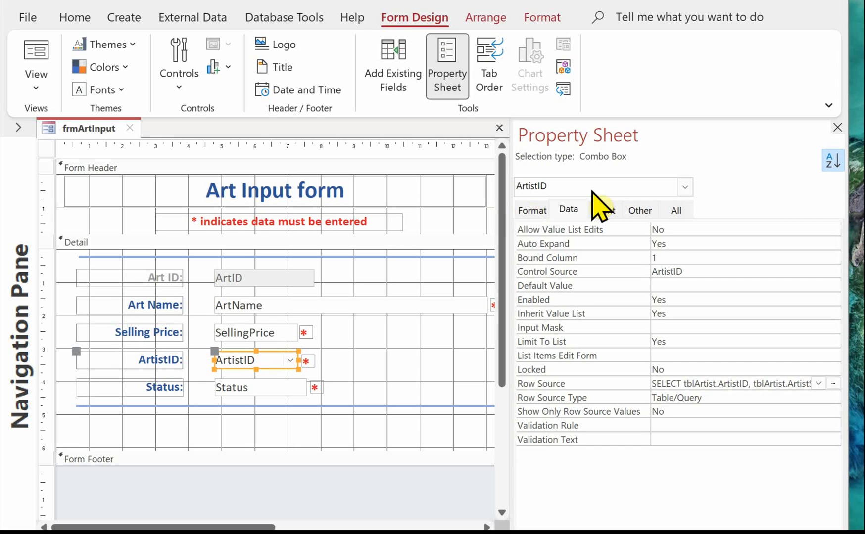
pyautogui.click(531, 211)
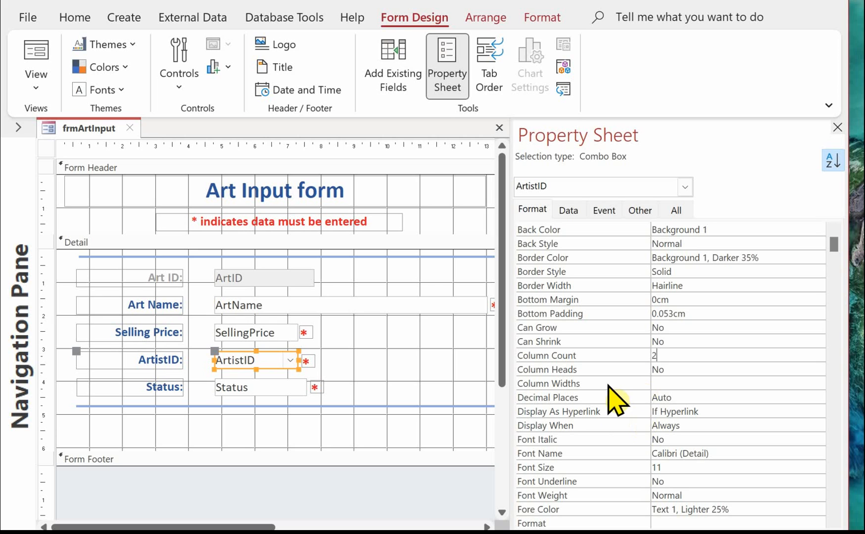
pyautogui.click(667, 382)
pyautogui.press('Return')
# Test the ArtistID list in Form view and widen the combo box to about 3.6 cm in Design view
pyautogui.press('F5')
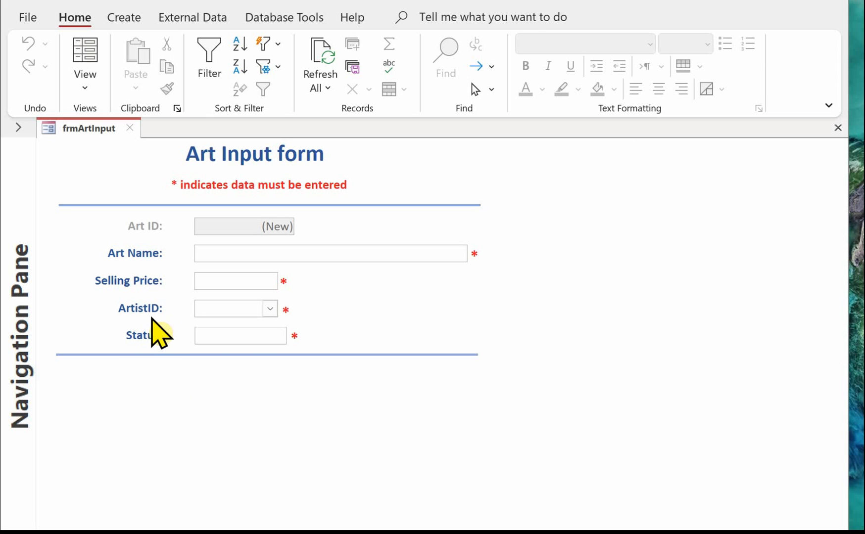
pyautogui.click(270, 309)
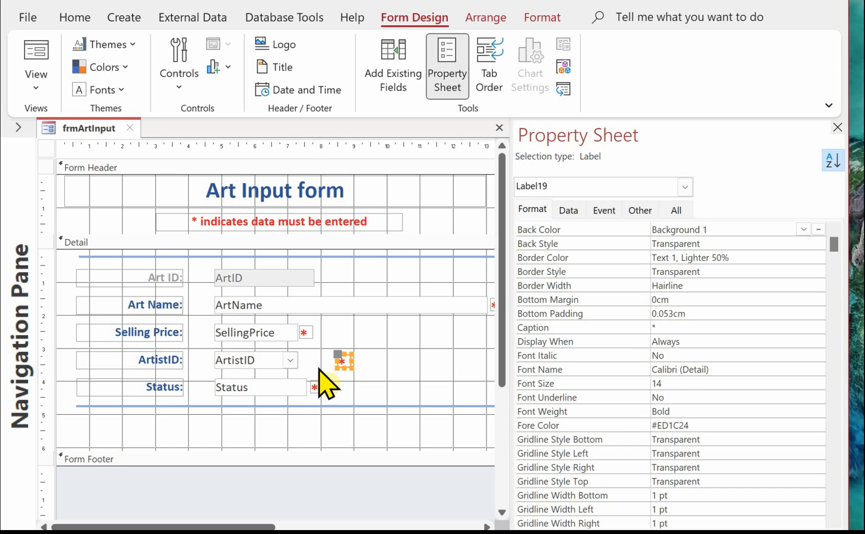
pyautogui.click(277, 360)
pyautogui.moveTo(299, 359); pyautogui.dragTo(336, 359)
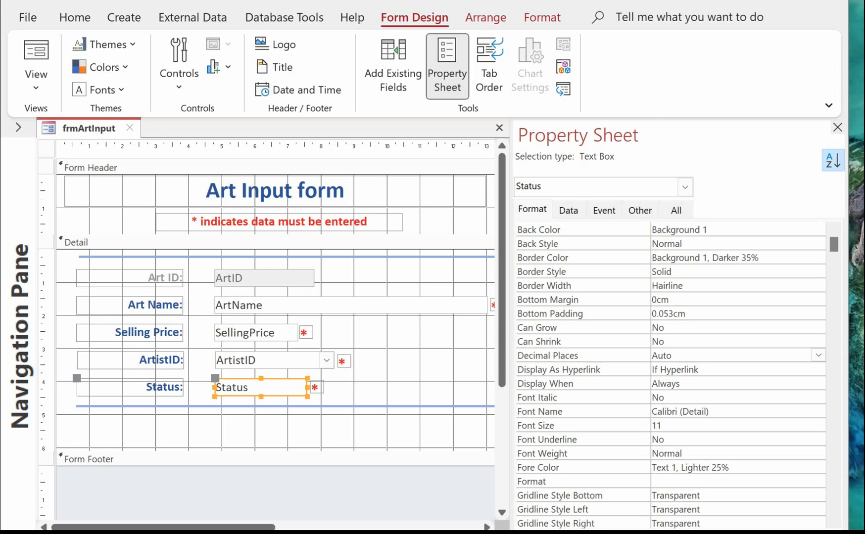
# Change the Status text box into a combo box
pyautogui.rightClick(277, 389)
pyautogui.moveTo(342, 1)
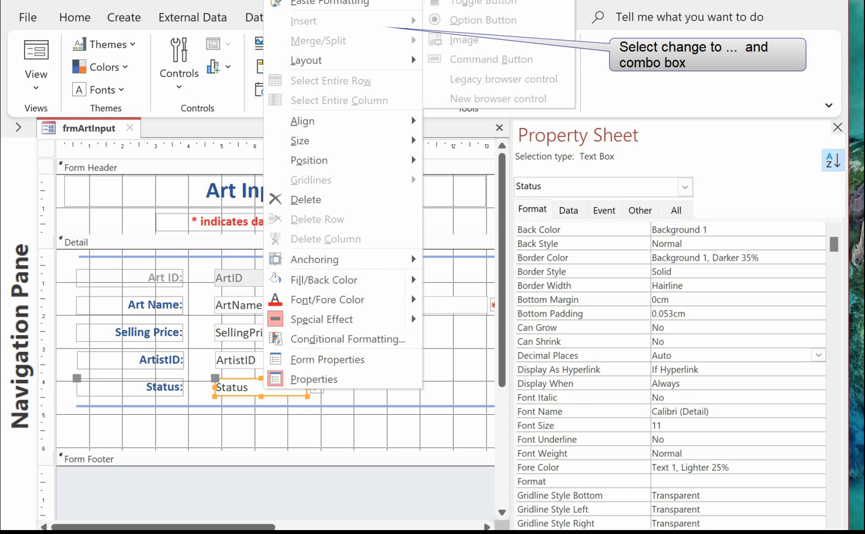
pyautogui.click(508, 1)
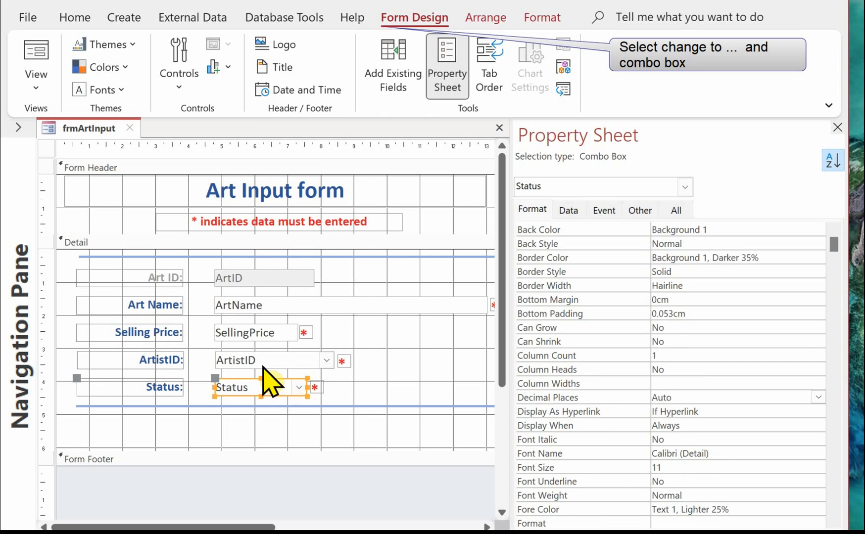
# Configure the Status combo box with value list edits off, Limit To List on, and a Value List row source of Sold;Available
pyautogui.click(568, 210)
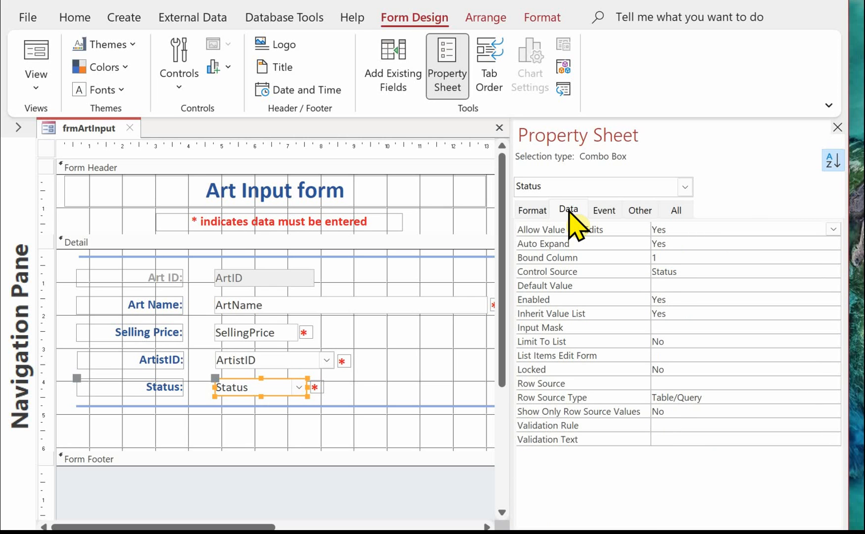
pyautogui.click(677, 231)
pyautogui.doubleClick(676, 341)
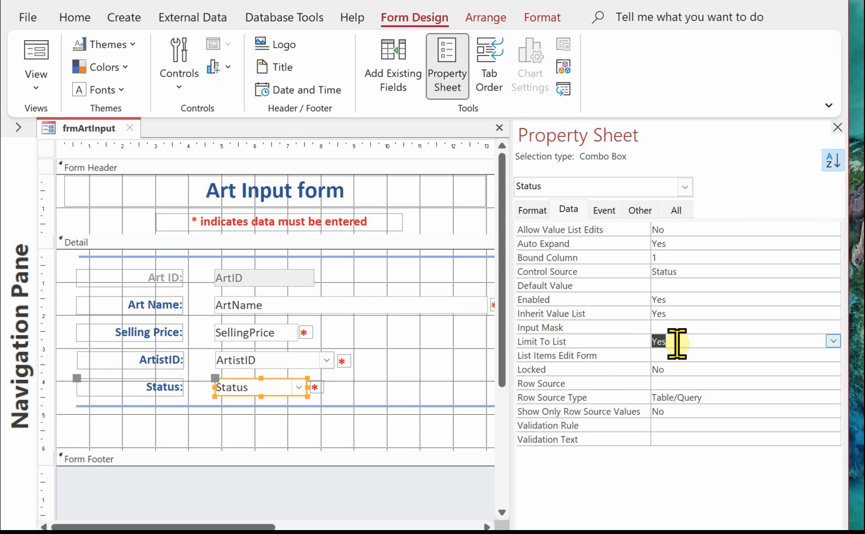
pyautogui.click(713, 398)
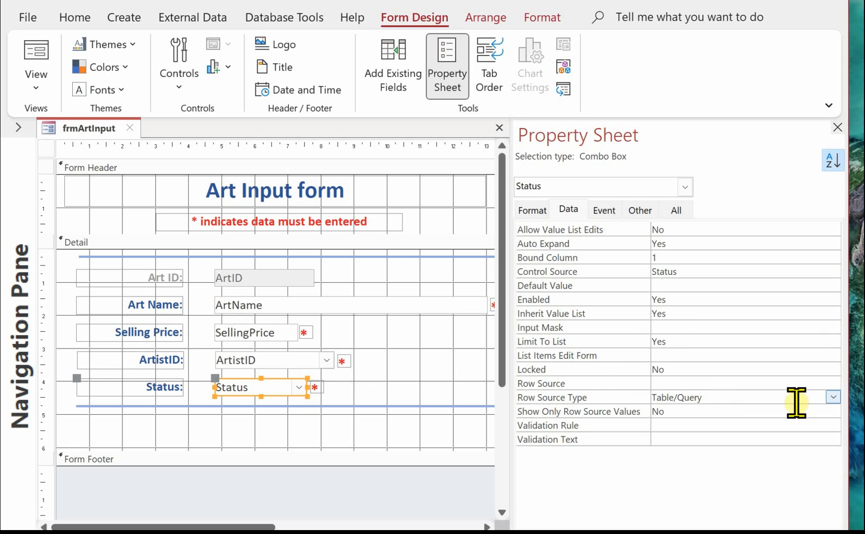
pyautogui.click(832, 398)
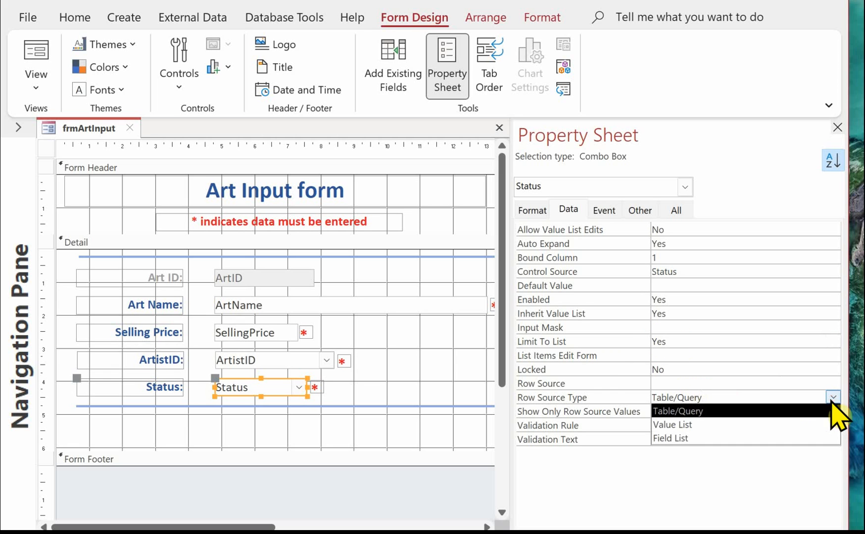
pyautogui.click(678, 424)
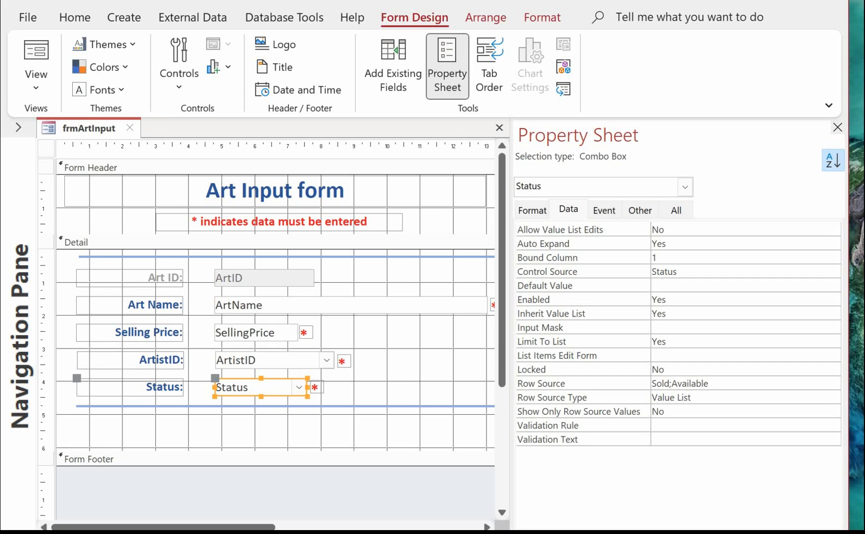
# Test the Status drop-down list in Form view and select the SellingPrice text box in Design view
pyautogui.press('F5')
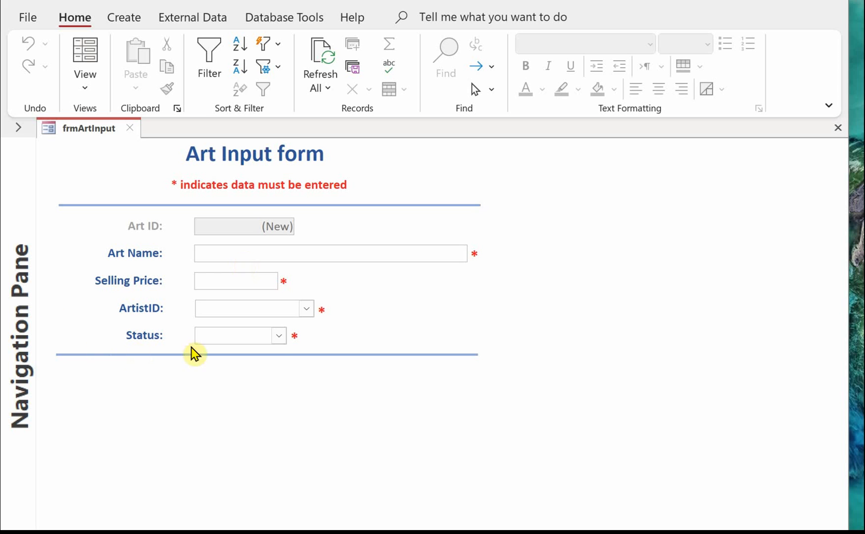
pyautogui.click(279, 337)
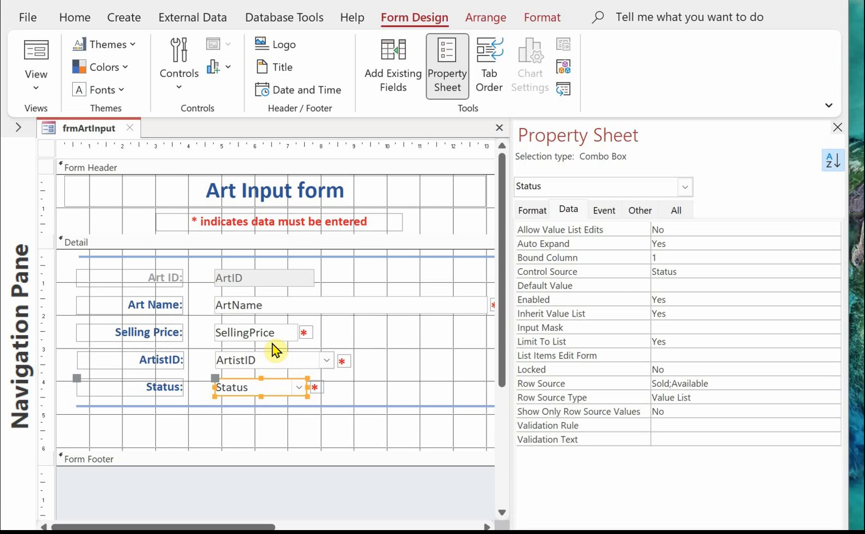
pyautogui.click(279, 331)
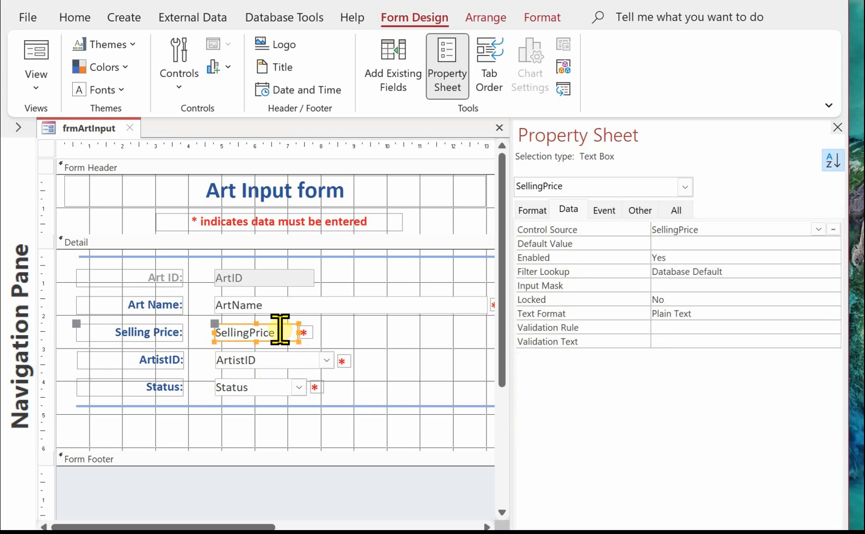
# Set the display format of the SellingPrice text box to Currency
pyautogui.click(833, 159)
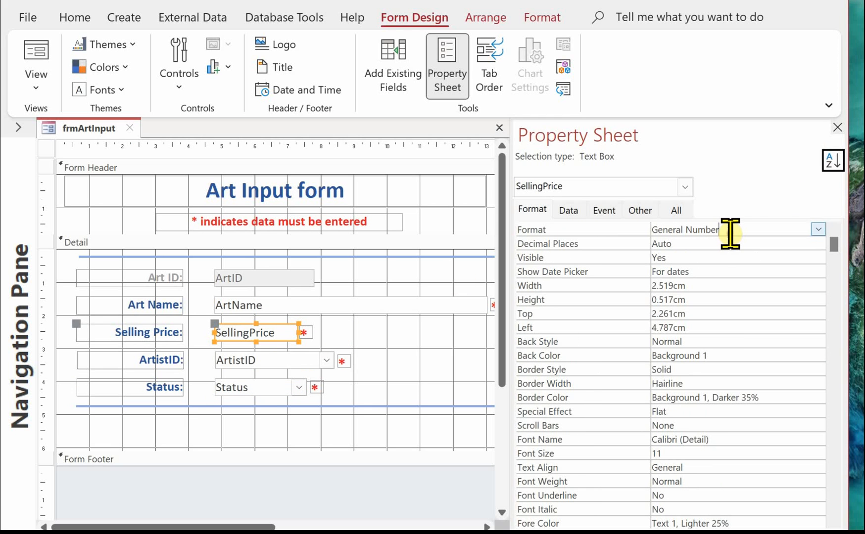
pyautogui.click(818, 230)
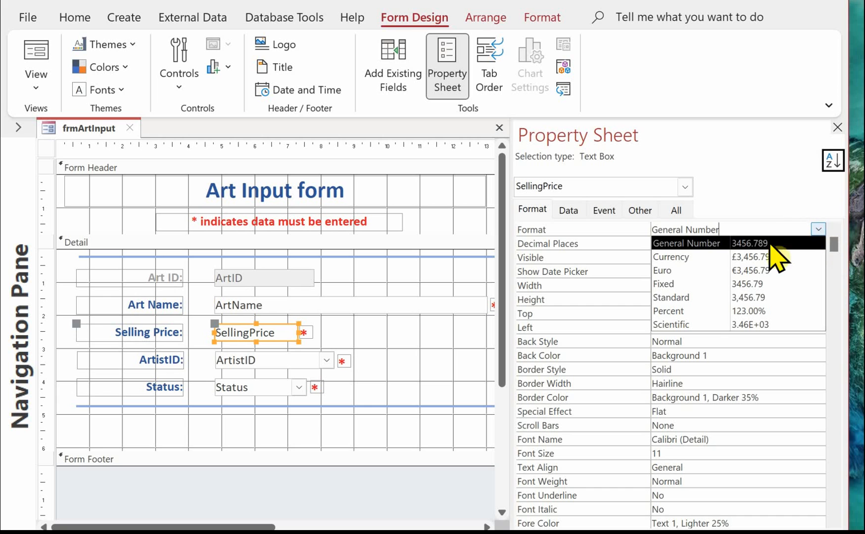
pyautogui.click(754, 259)
pyautogui.click(198, 241)
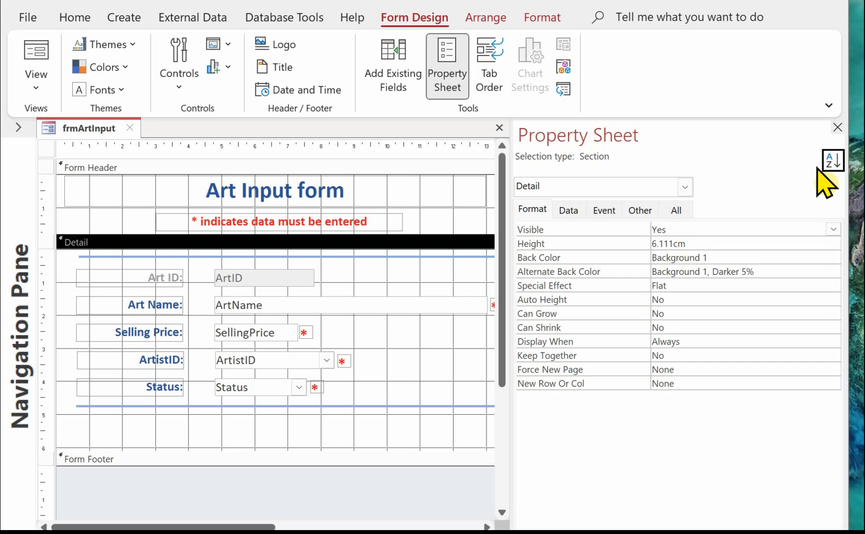
# Draw a command button about 6.7 cm wide and 0.9 cm high beneath the lower blue line in the Detail section
pyautogui.click(180, 61)
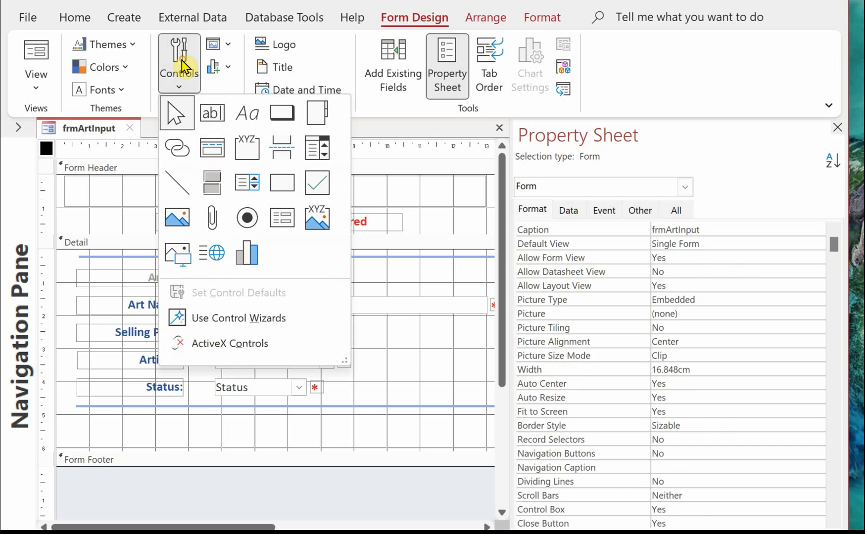
pyautogui.click(282, 114)
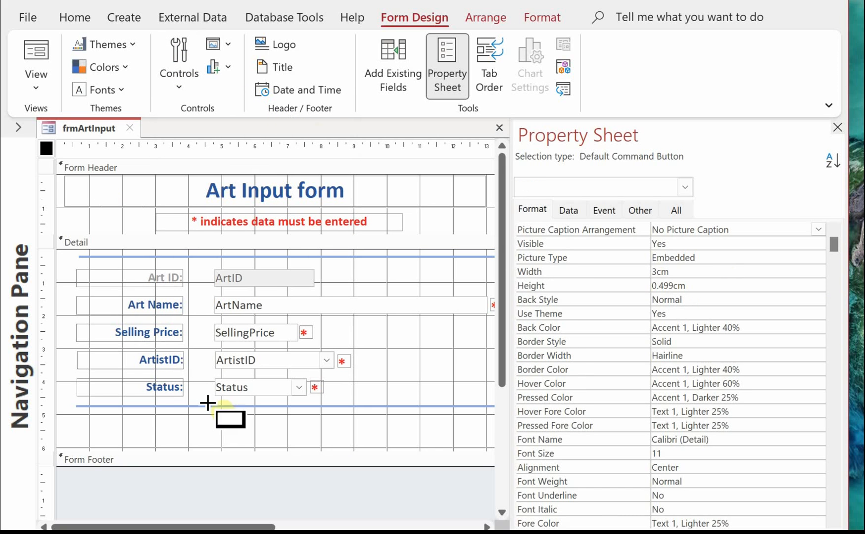
pyautogui.moveTo(154, 415)
pyautogui.mouseDown()
pyautogui.moveTo(379, 417)
pyautogui.moveTo(377, 443)
pyautogui.mouseUp()
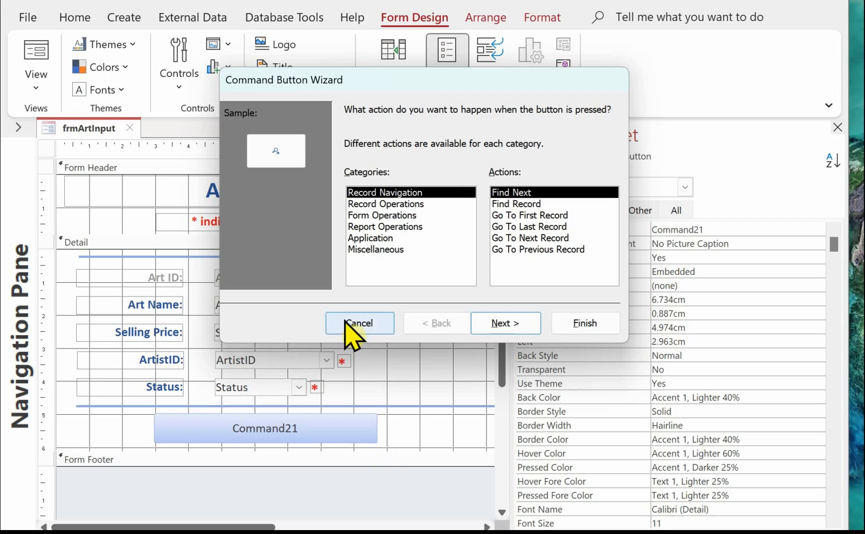
# Complete the Command Button Wizard with the default Find Next action and the button text Save Art Record
pyautogui.click(500, 321)
pyautogui.click(350, 181)
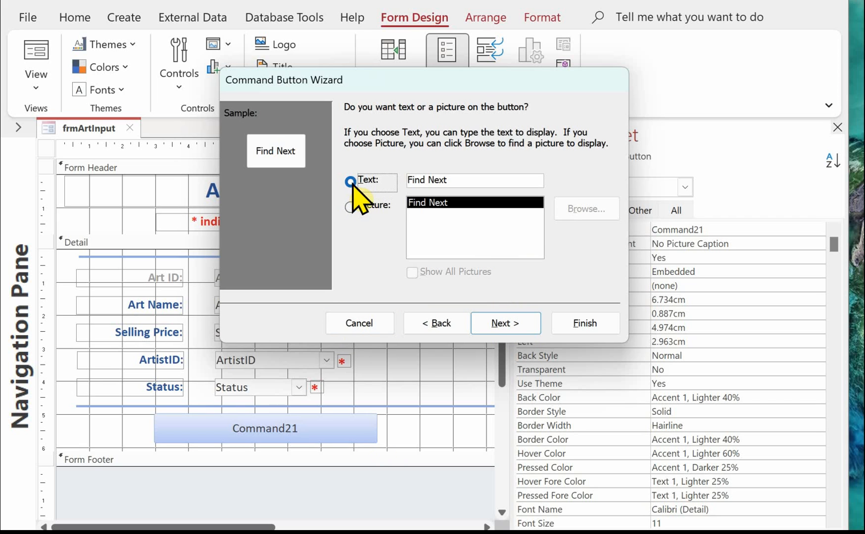
pyautogui.moveTo(447, 180); pyautogui.dragTo(406, 180)
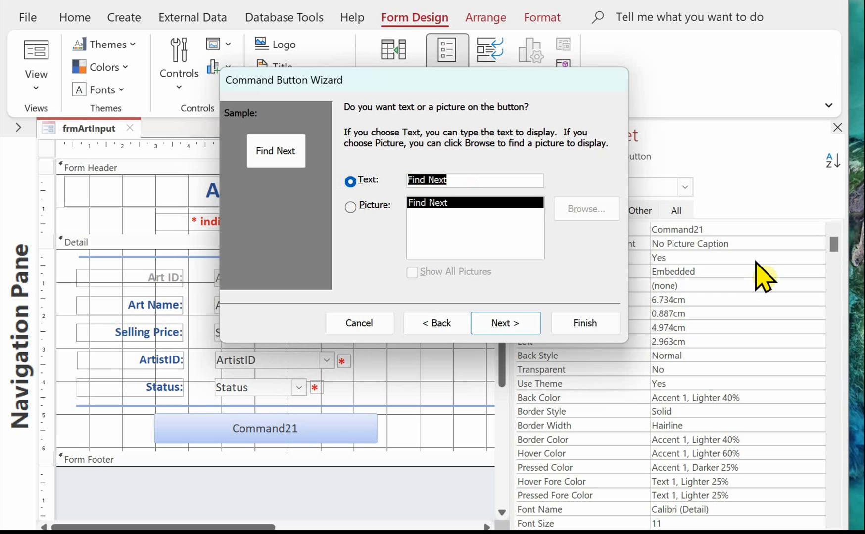
pyautogui.write('Save')
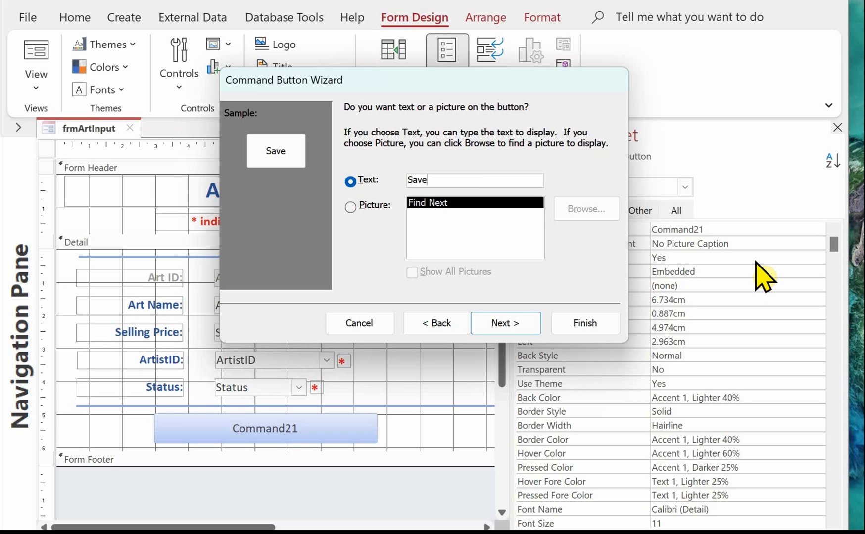
pyautogui.write(' Art Record')
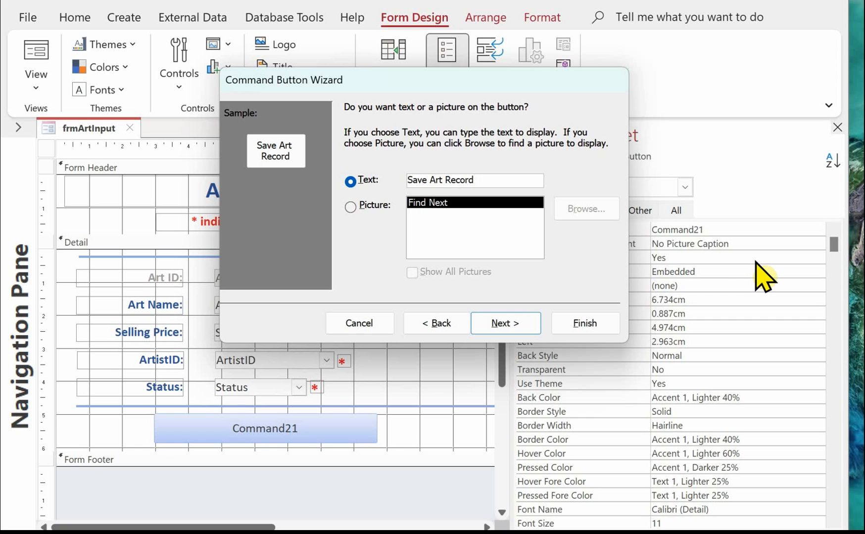
pyautogui.click(580, 323)
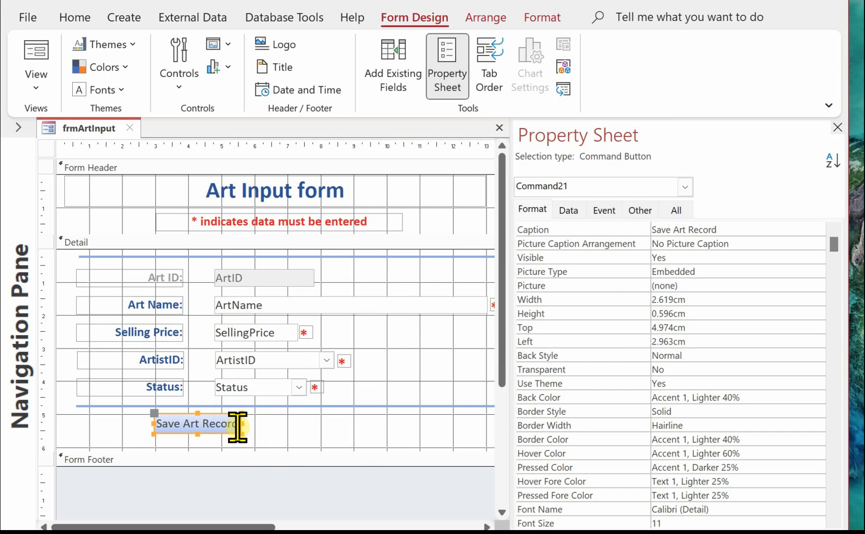
# Move the Save Art Record button to about 5.3 cm from the form's left edge and set its font color to Accent 1, Darker 25%
pyautogui.moveTo(227, 422); pyautogui.dragTo(296, 422)
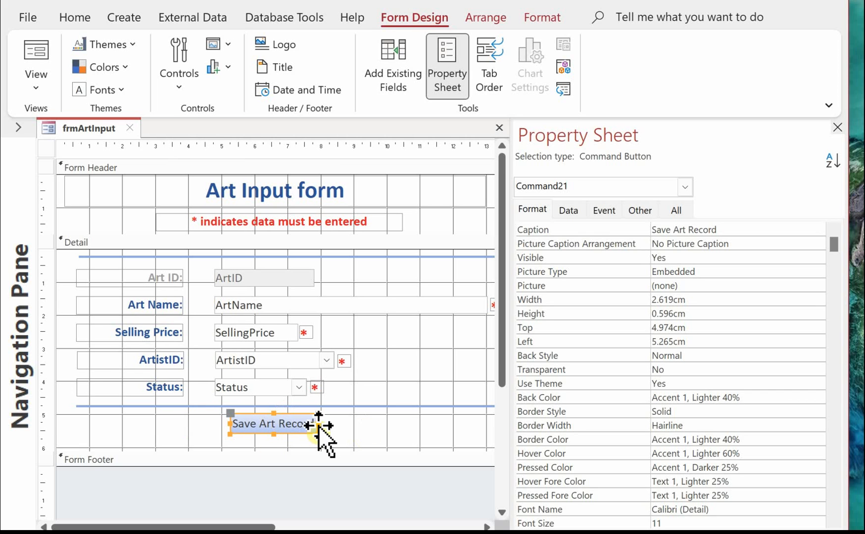
pyautogui.moveTo(313, 423); pyautogui.dragTo(232, 420)
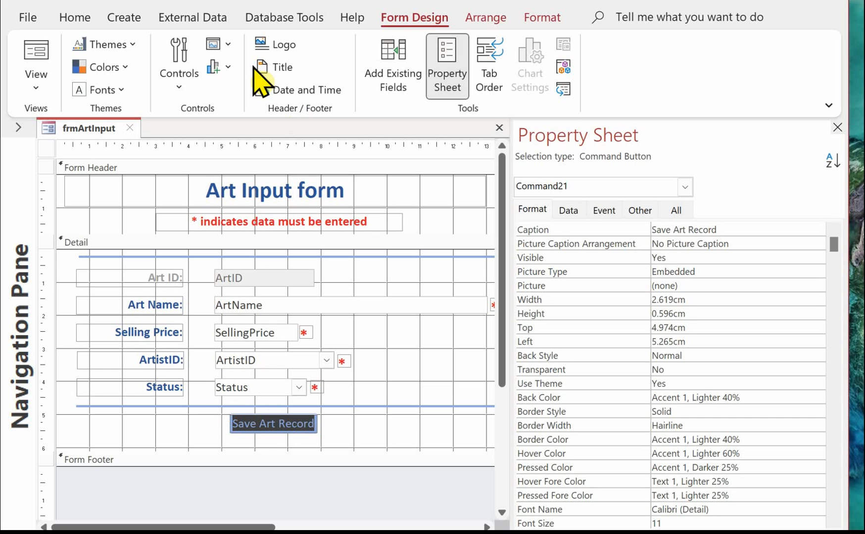
pyautogui.click(534, 20)
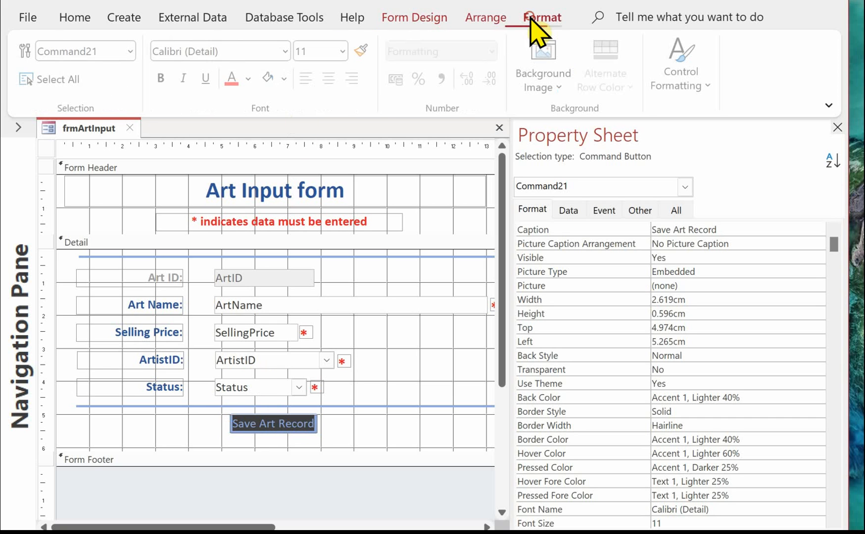
pyautogui.click(248, 78)
pyautogui.click(292, 209)
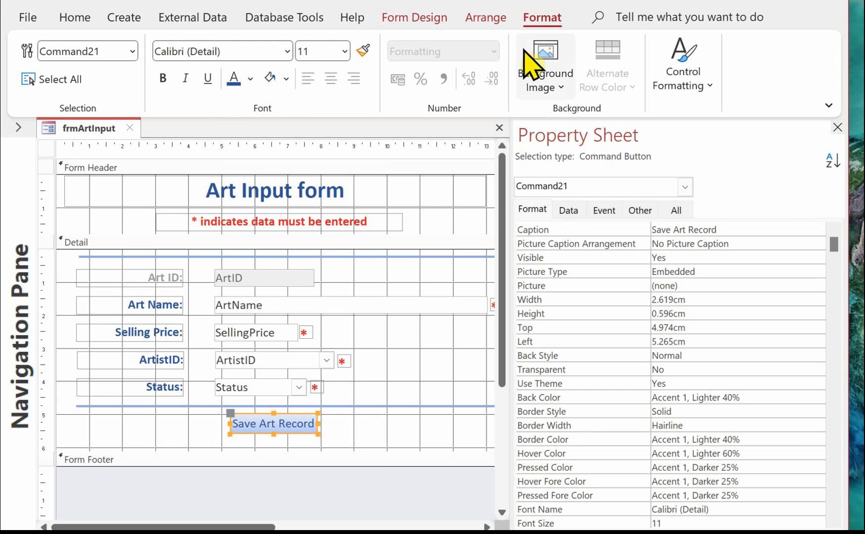
# Apply the first bevel shape effect to the Save Art Record button
pyautogui.click(686, 85)
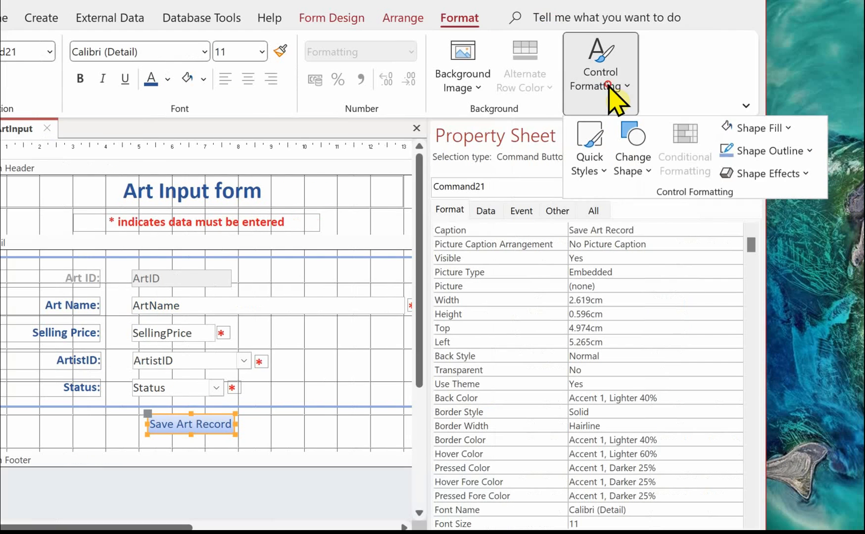
pyautogui.click(854, 174)
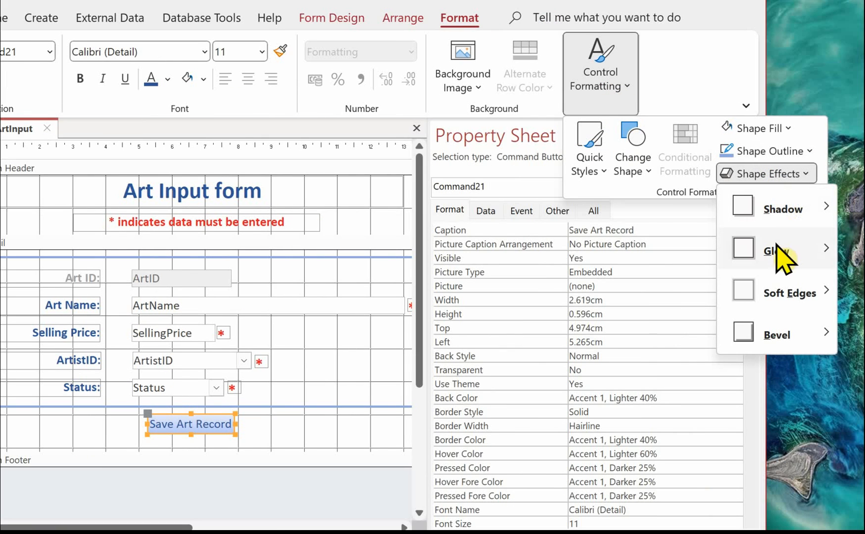
pyautogui.moveTo(780, 337)
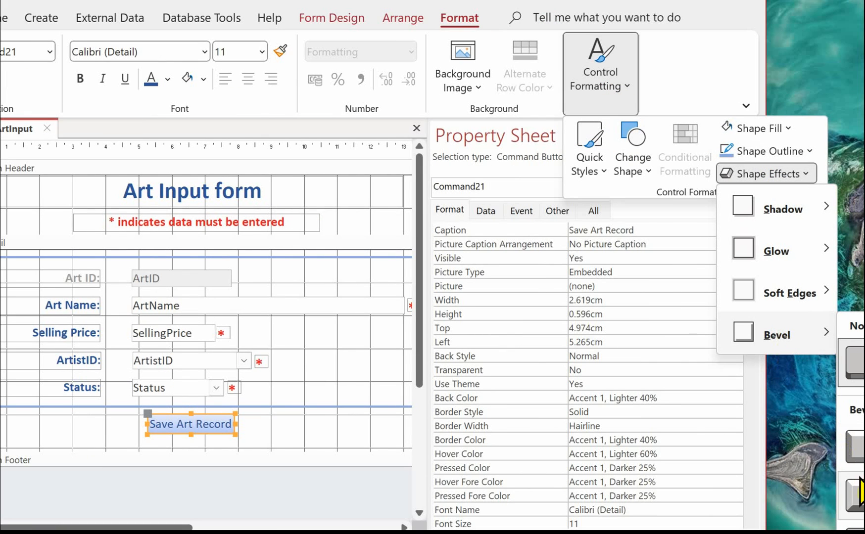
pyautogui.click(855, 448)
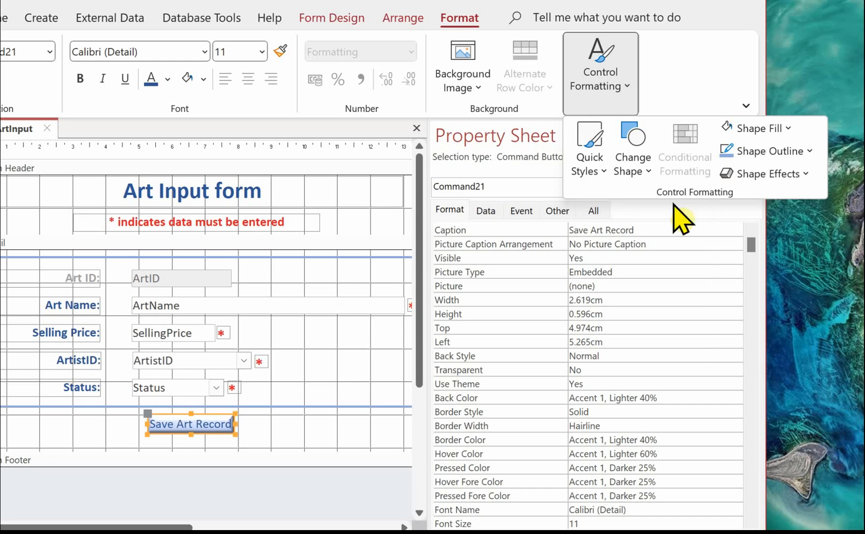
pyautogui.click(529, 1)
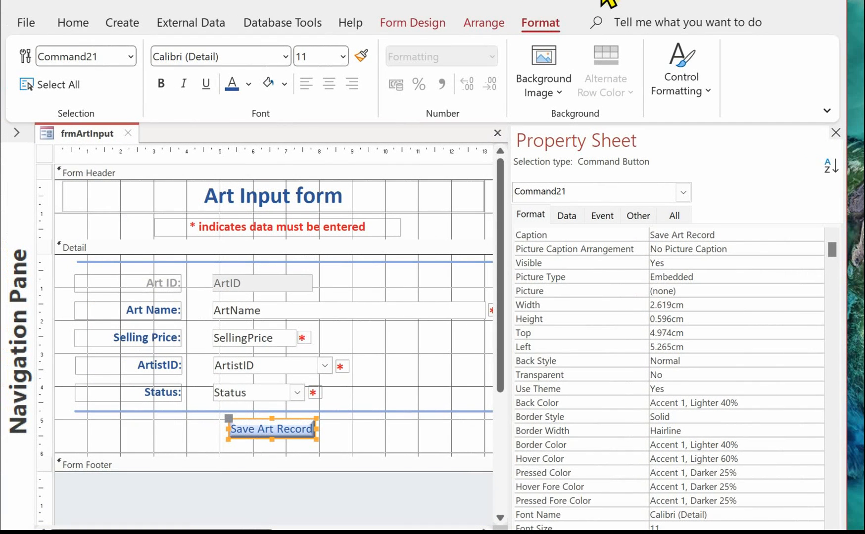
# Enlarge the Save Art Record button to about 2.75 cm by 0.83 cm and make its caption bold
pyautogui.moveTo(325, 445); pyautogui.dragTo(329, 454)
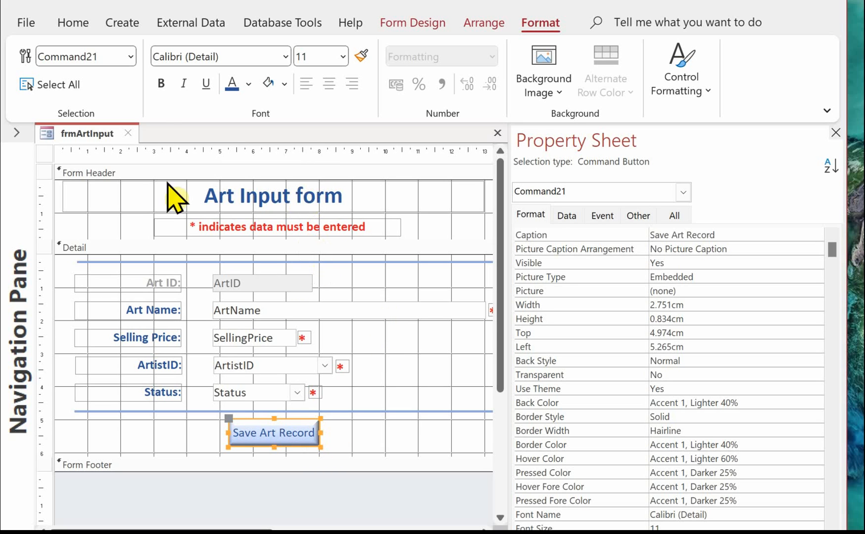
pyautogui.click(161, 83)
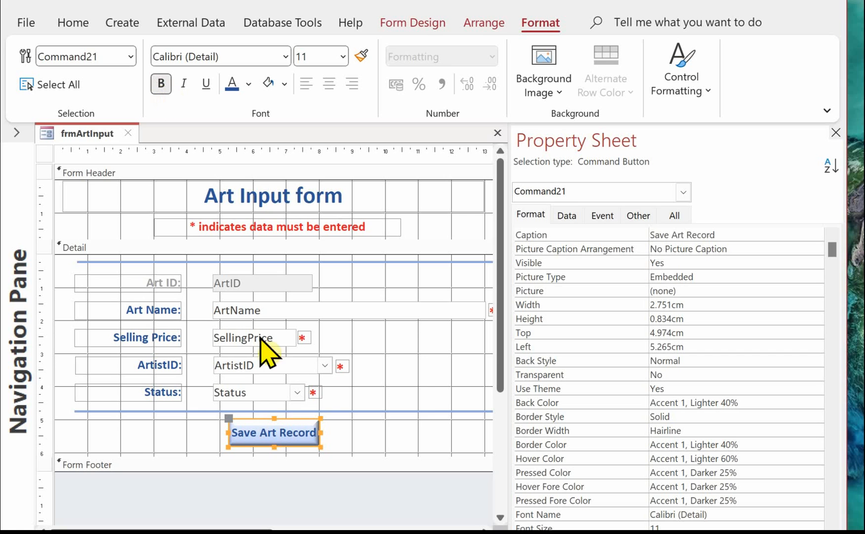
# Open the macro for the Save Art Record button's On Click event and delete its FindNextRecord action
pyautogui.rightClick(282, 434)
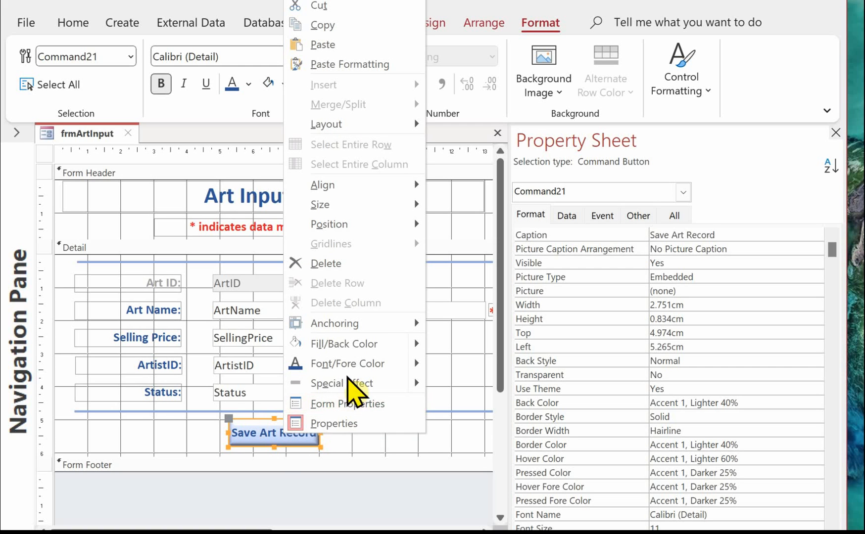
pyautogui.moveTo(456, 0); pyautogui.dragTo(433, 103)
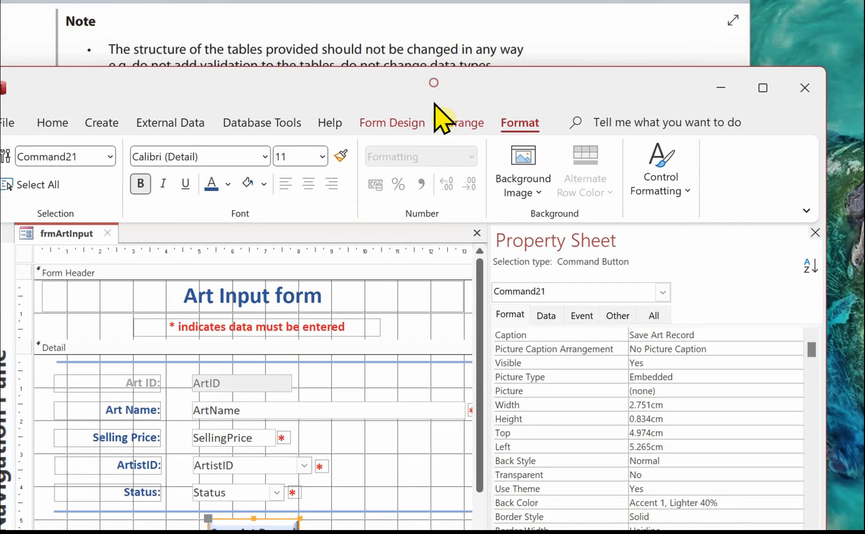
pyautogui.rightClick(252, 524)
pyautogui.click(346, 20)
pyautogui.click(597, 160)
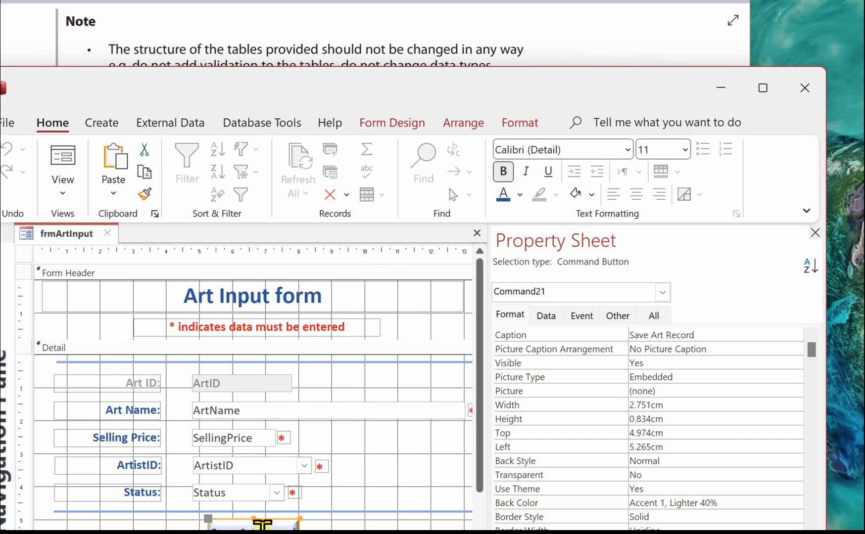
pyautogui.rightClick(266, 525)
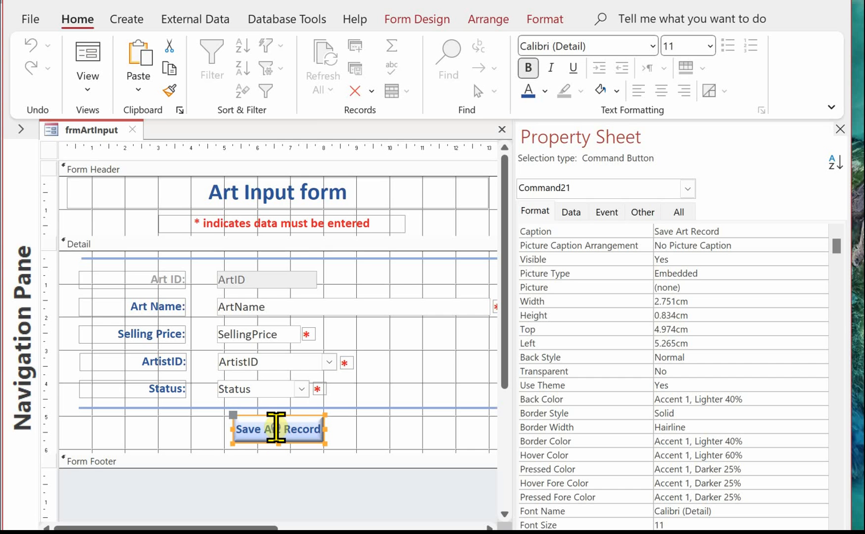
pyautogui.rightClick(277, 431)
pyautogui.click(189, 424)
pyautogui.click(266, 433)
pyautogui.rightClick(273, 436)
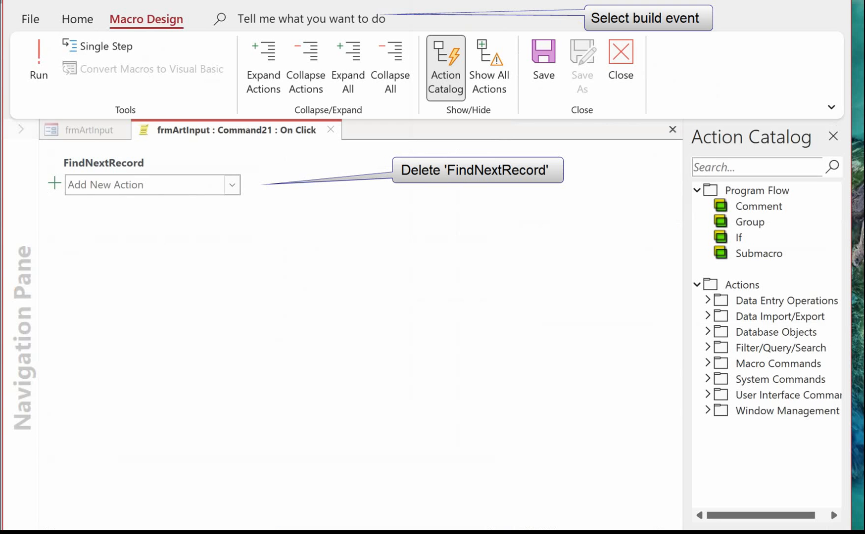
pyautogui.press('Delete')
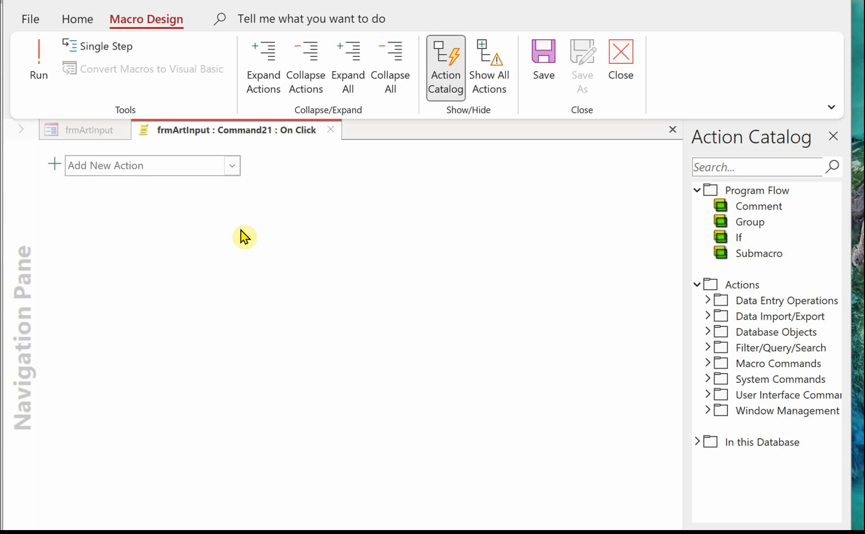
# Add an If block to the button's macro with the condition IsNull([ArtName])
pyautogui.click(163, 164)
pyautogui.write('If')
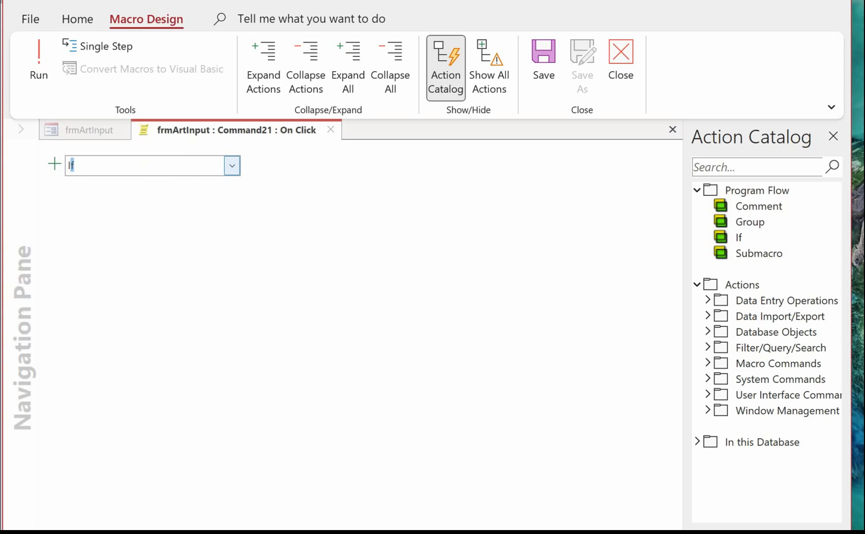
pyautogui.press('Return')
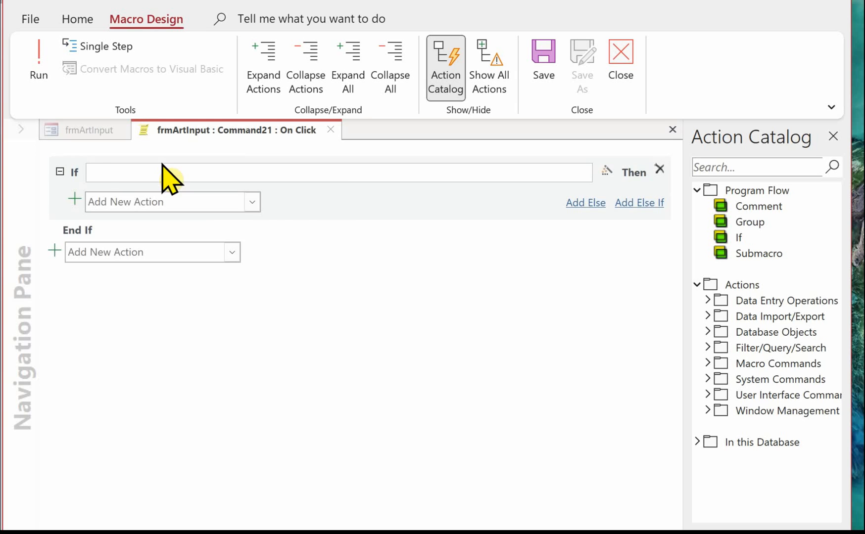
pyautogui.click(101, 172)
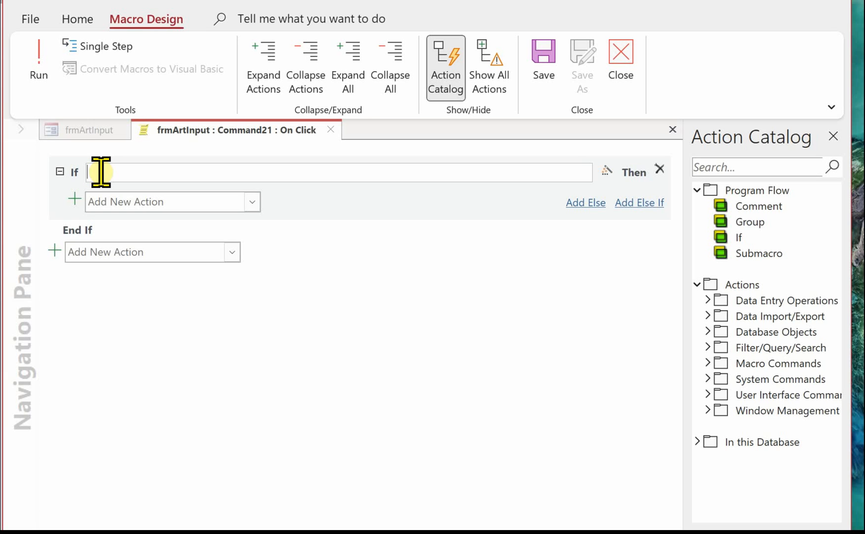
pyautogui.write('is')
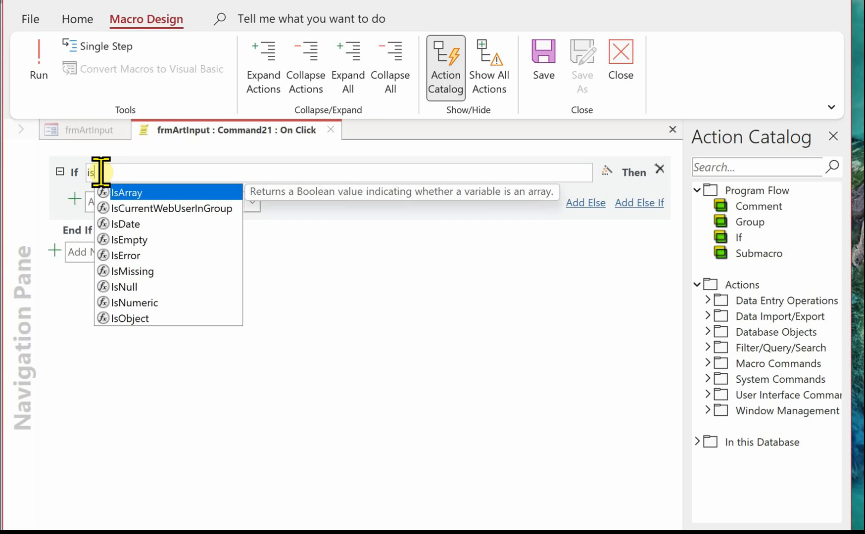
pyautogui.doubleClick(134, 286)
pyautogui.write('Art')
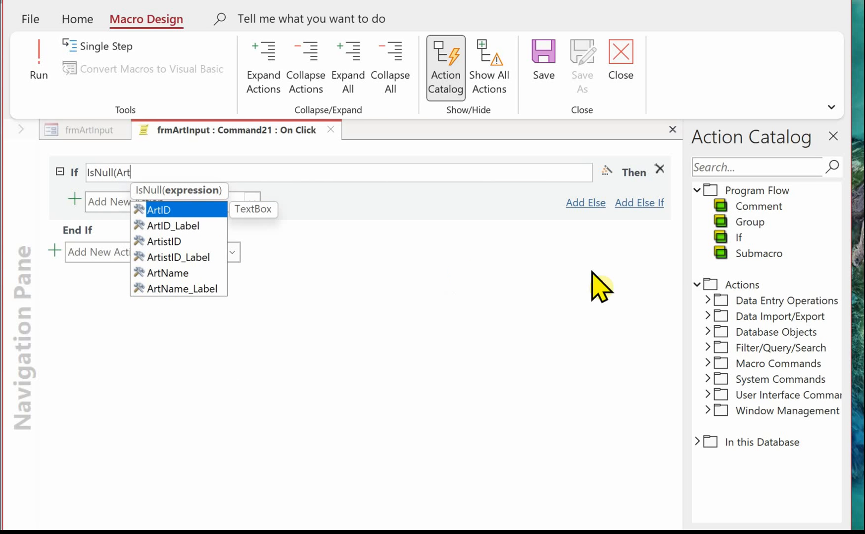
pyautogui.doubleClick(168, 273)
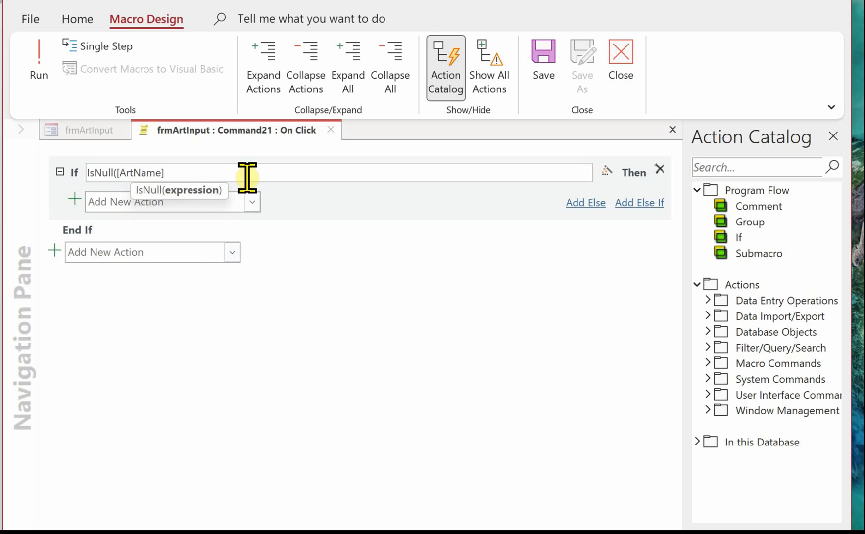
pyautogui.write(')')
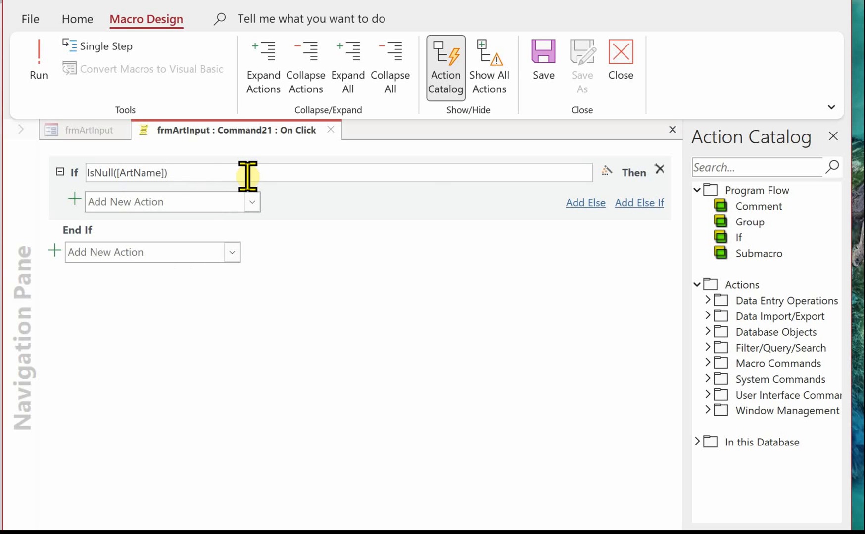
# Add a MessageBox action inside the If block with the message "Art namemust be entered" and the title "Invalid data"
pyautogui.click(188, 199)
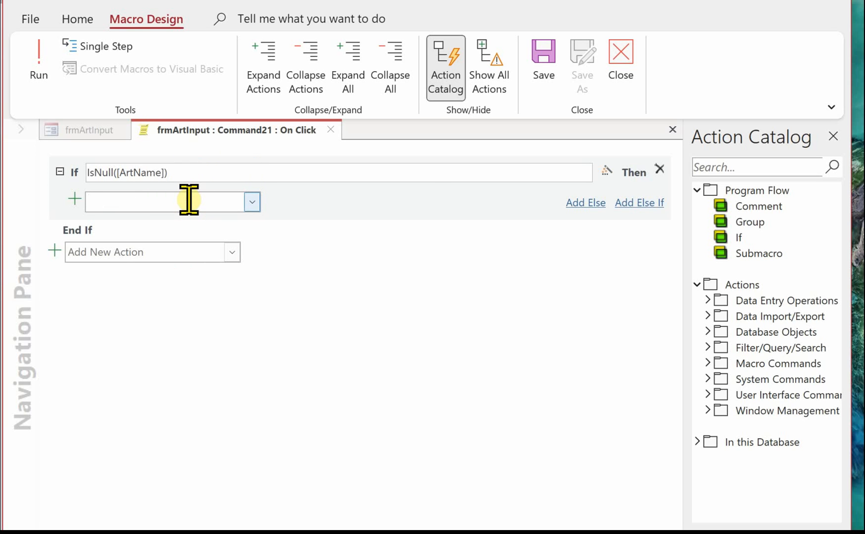
pyautogui.write('MessageBox')
pyautogui.press('Return')
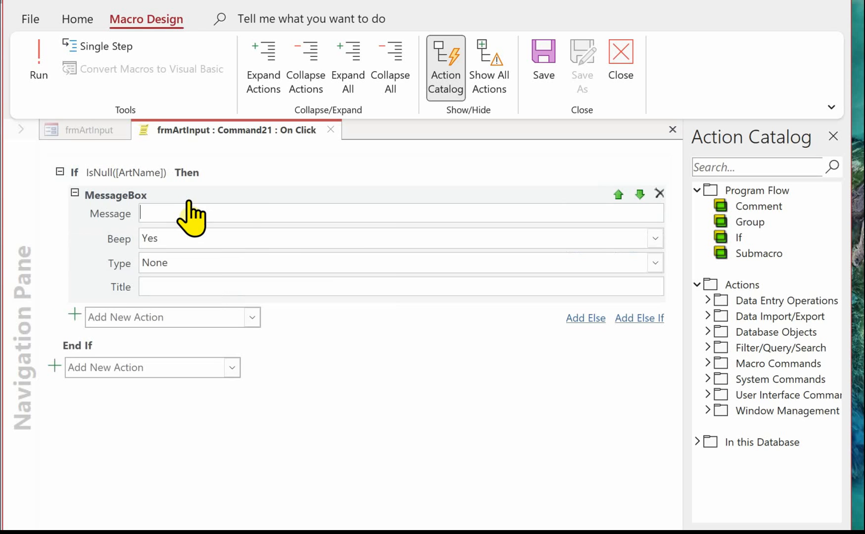
pyautogui.click(187, 208)
pyautogui.write('Art namemust be entered')
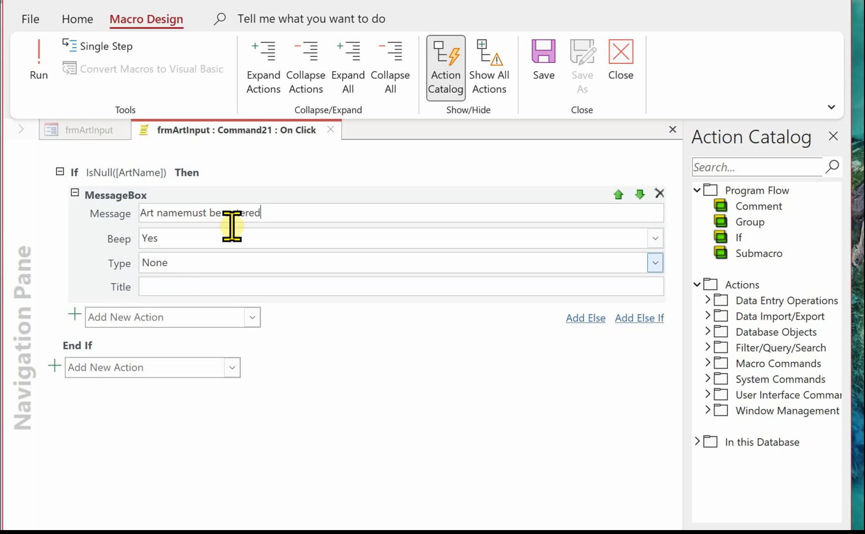
pyautogui.click(179, 284)
pyautogui.write('Invalid data')
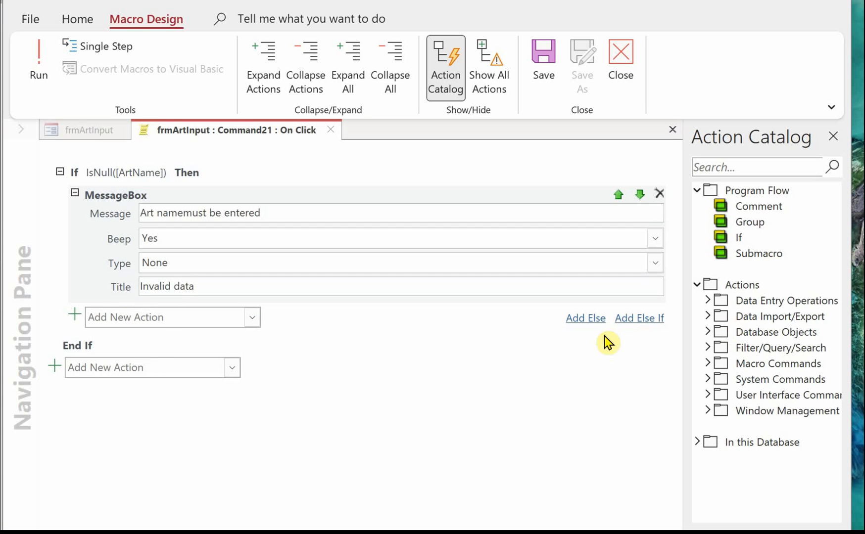
# Add an Else If block with the condition [SellingPrice]<100 or [SellingPrice]>2000
pyautogui.click(647, 317)
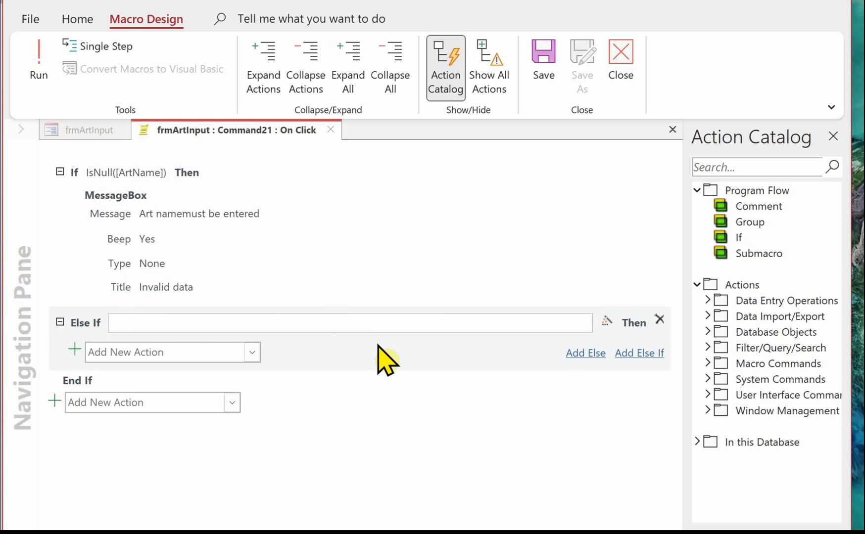
pyautogui.write('Sell')
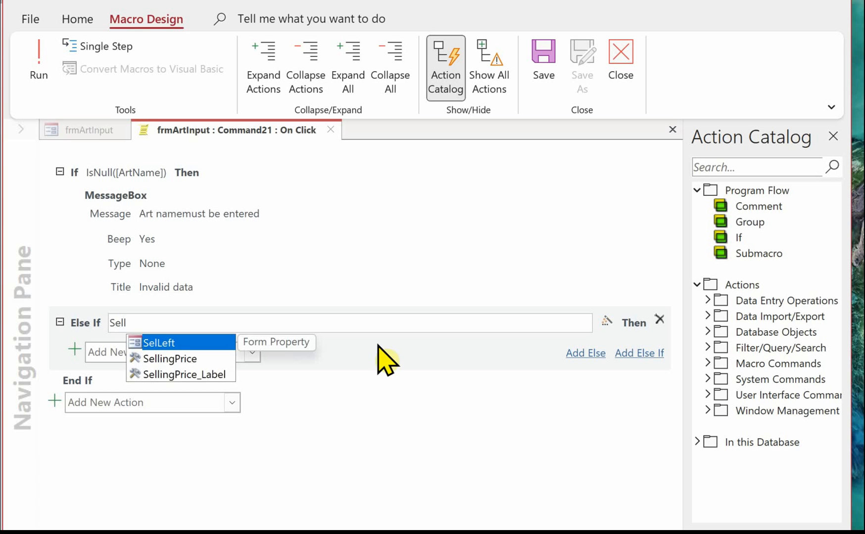
pyautogui.doubleClick(182, 358)
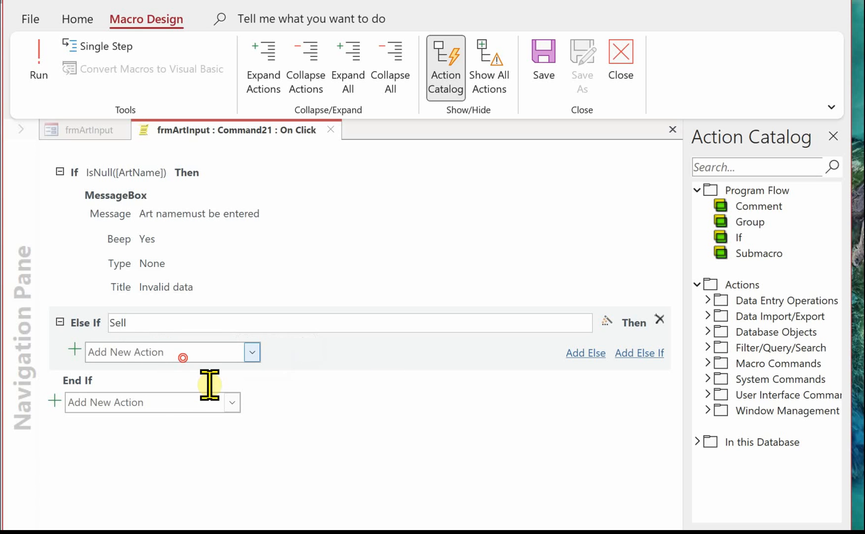
pyautogui.write('<')
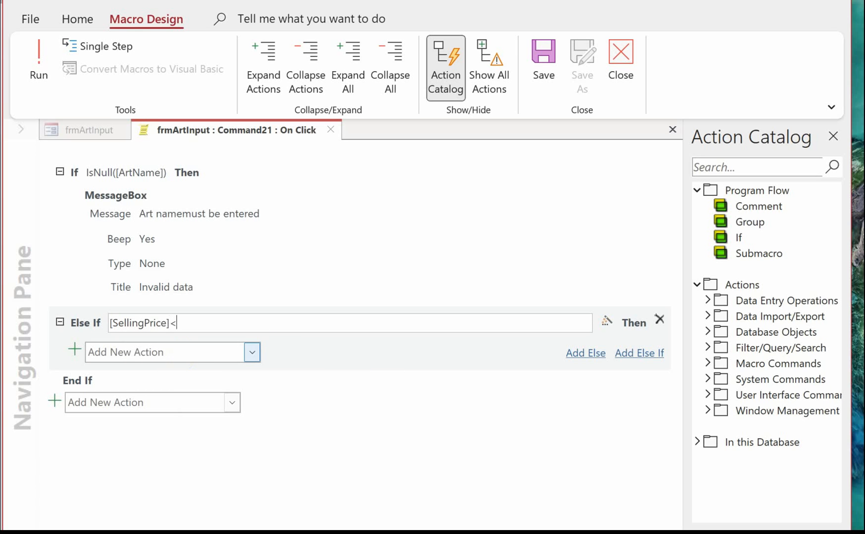
pyautogui.write('100 or selli')
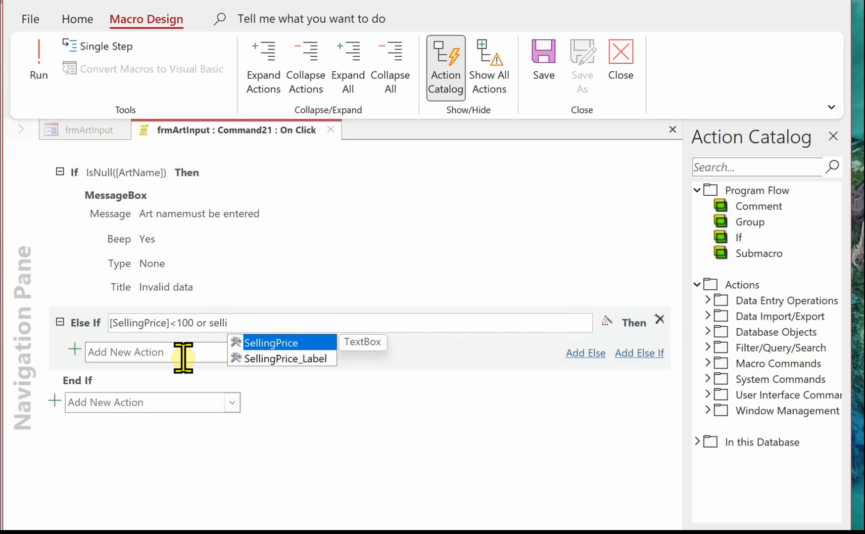
pyautogui.click(293, 342)
pyautogui.write('>2000')
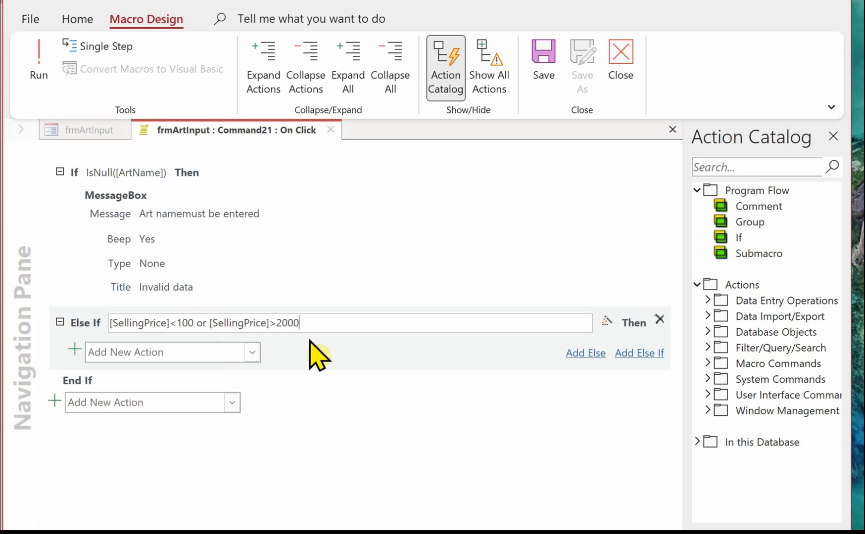
# Add a MessageBox to the selling price block with message "Selling price must be between £100 and £2000" and title "Invalid data"
pyautogui.click(137, 354)
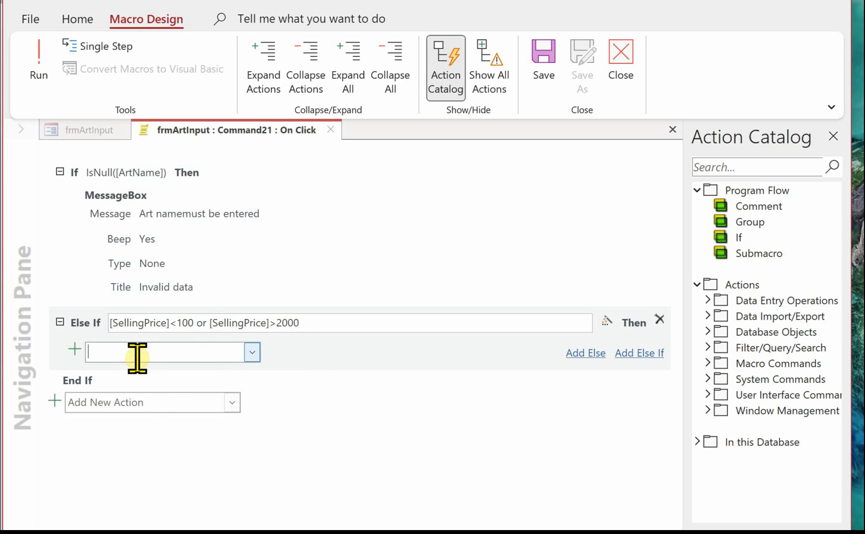
pyautogui.write('Me')
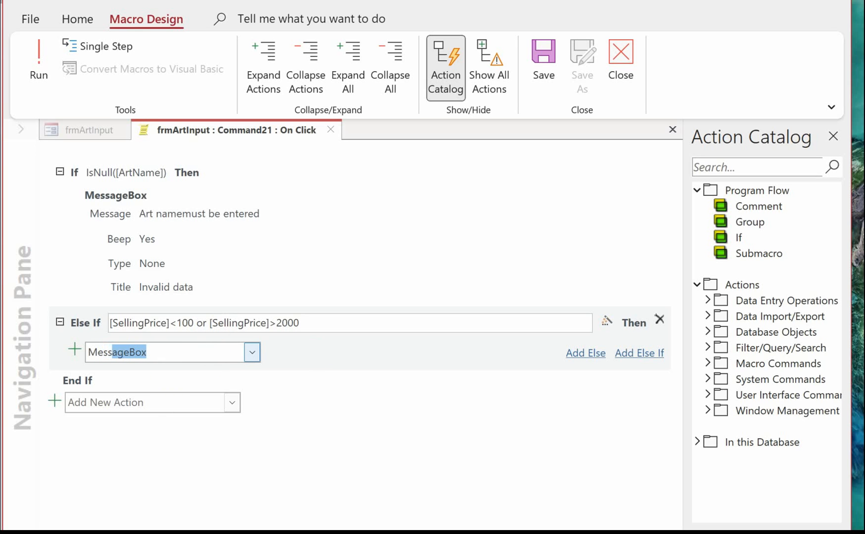
pyautogui.write('ss')
pyautogui.press('Return')
pyautogui.write('S')
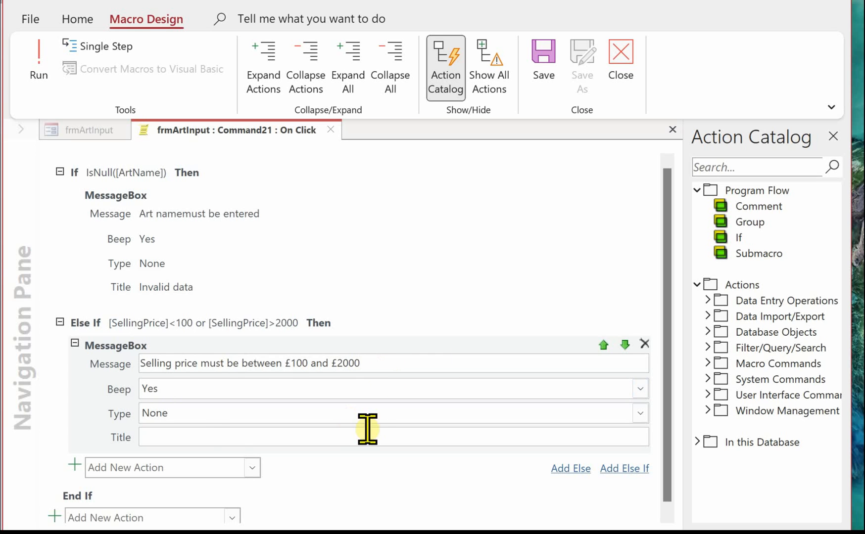
pyautogui.click(232, 440)
pyautogui.write('Invalid data')
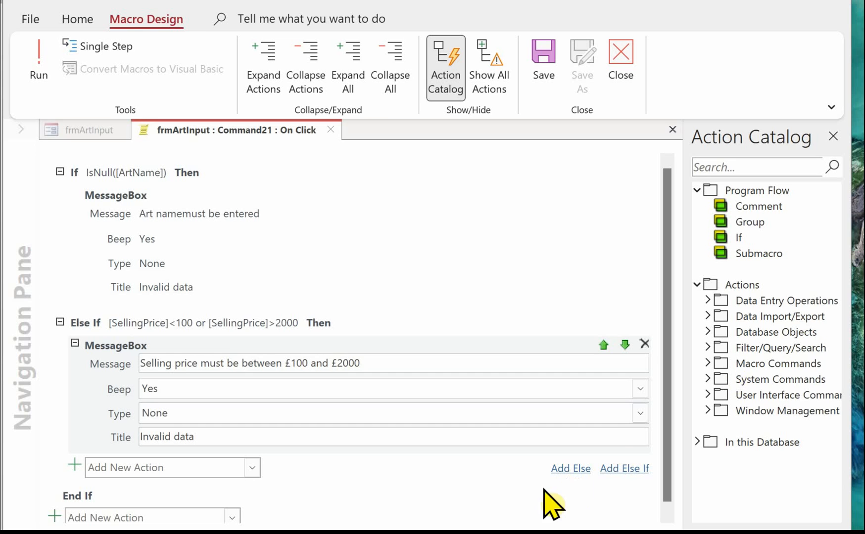
# Add another Else If block with the condition IsNull([ArtistID])
pyautogui.click(631, 470)
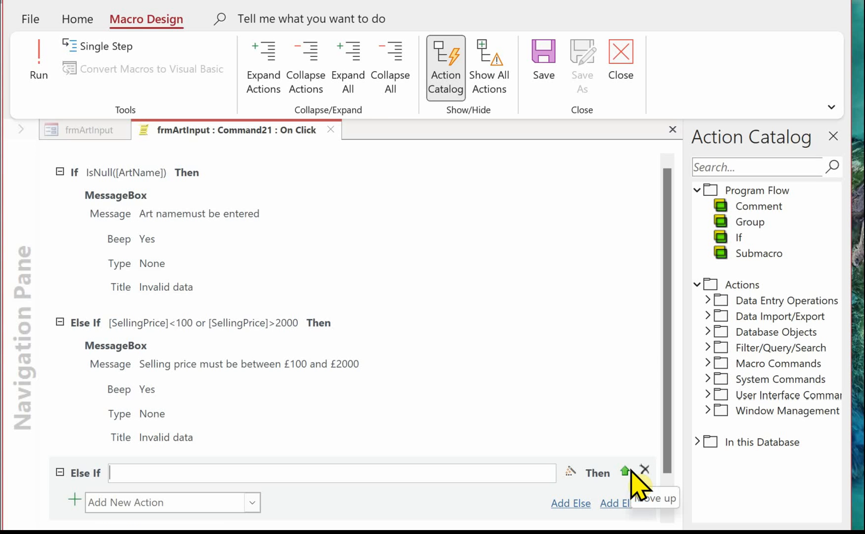
pyautogui.write('isn')
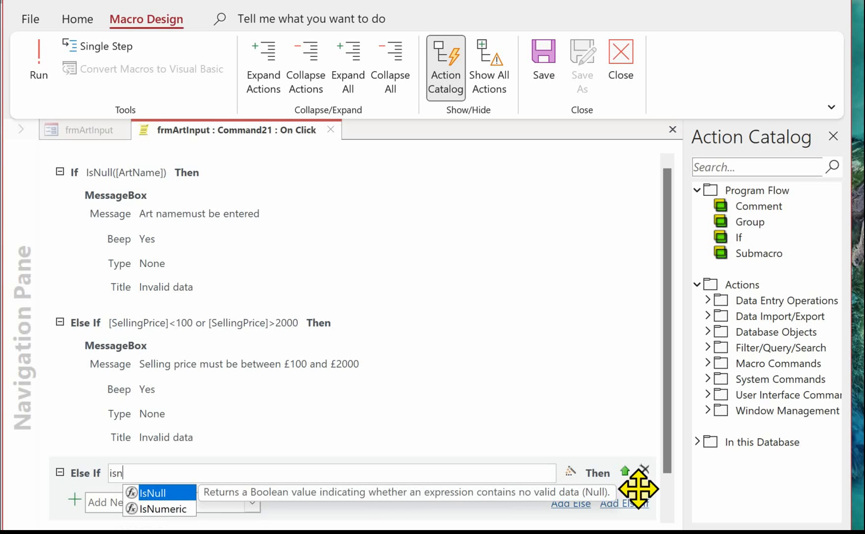
pyautogui.doubleClick(154, 493)
pyautogui.write('Artist')
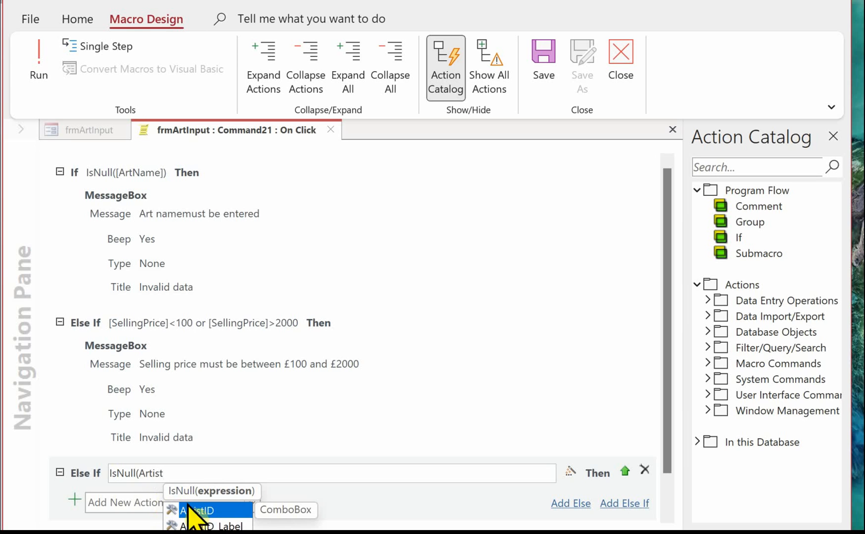
pyautogui.doubleClick(210, 512)
pyautogui.write(')')
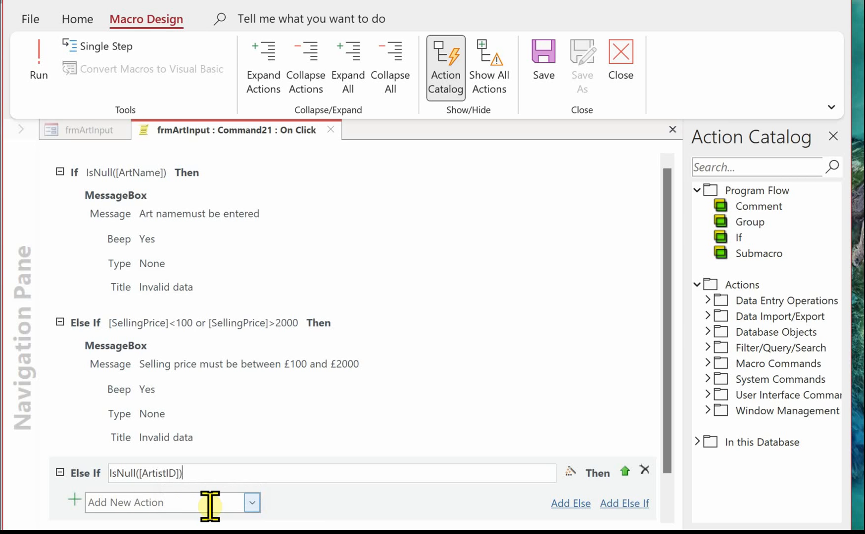
# Add a MessageBox action to the ArtistID block with the message "ArtistID must be selected" and the title "Invalid data"
pyautogui.click(168, 501)
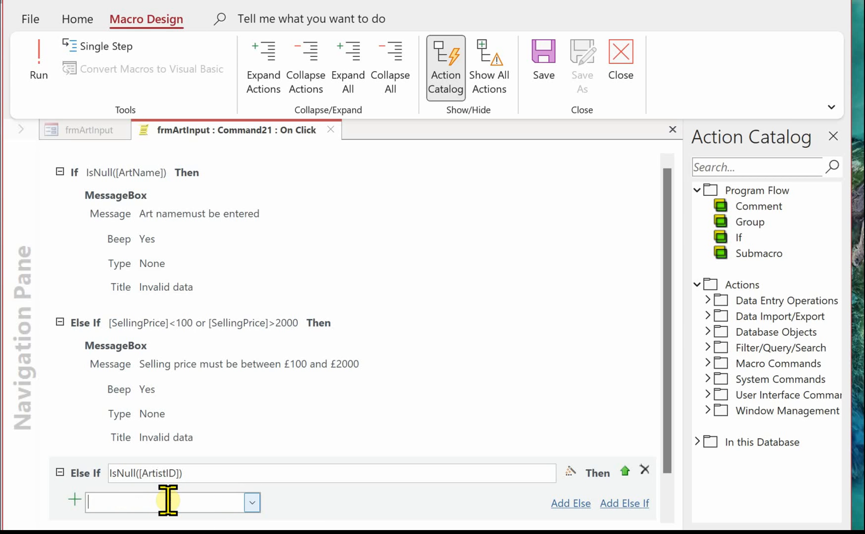
pyautogui.write('MessageBox')
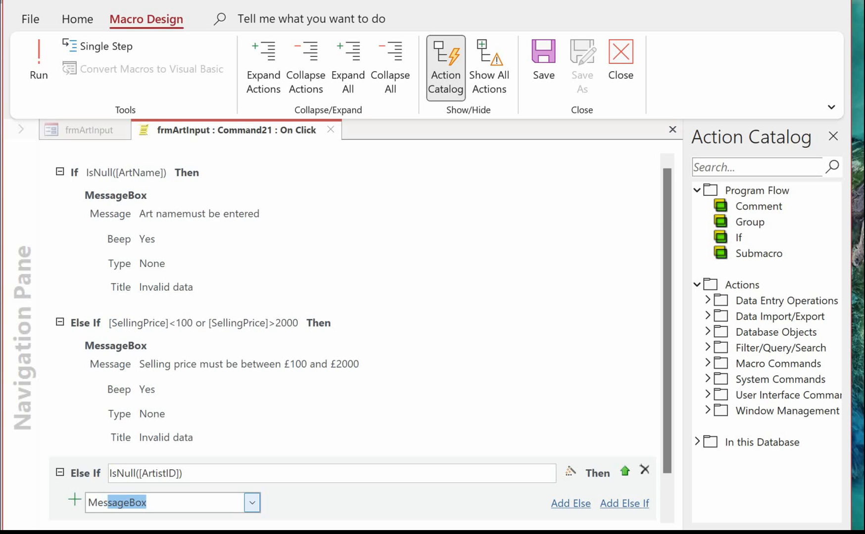
pyautogui.press('Return')
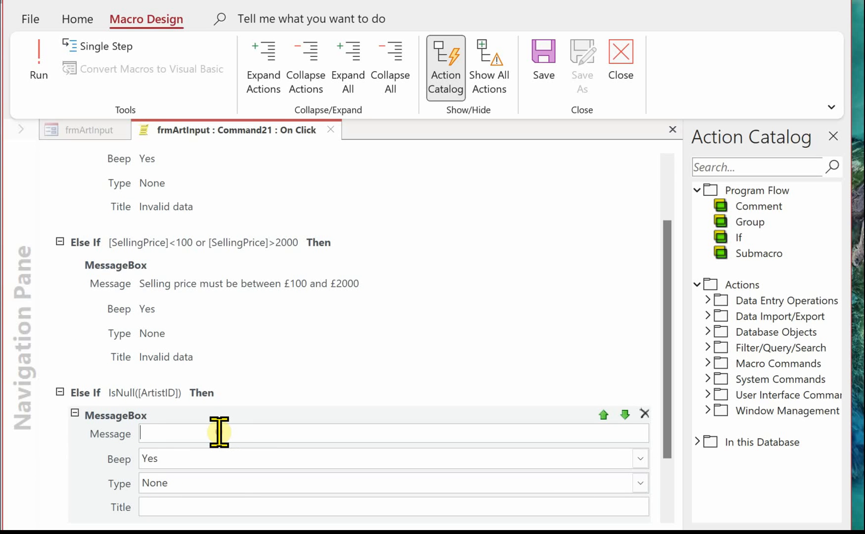
pyautogui.write('Ar')
pyautogui.write('tistID must be selected')
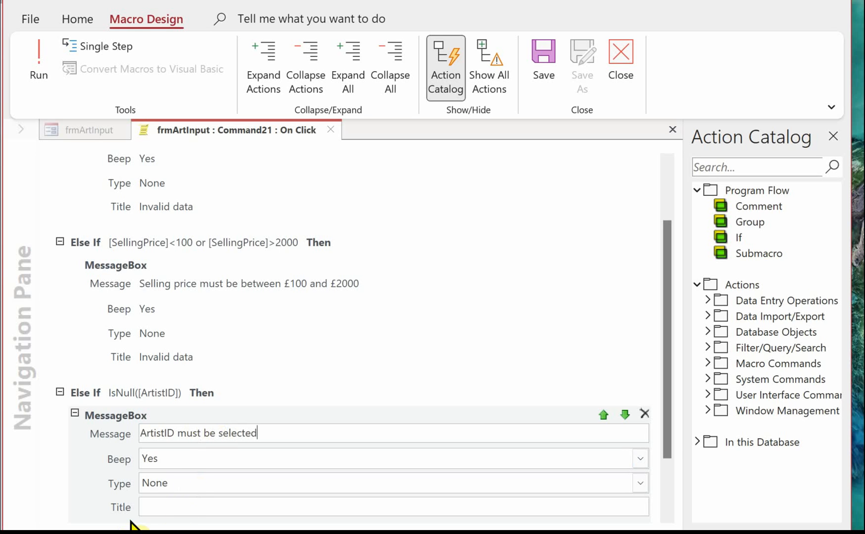
pyautogui.click(175, 503)
pyautogui.write('Invalid data')
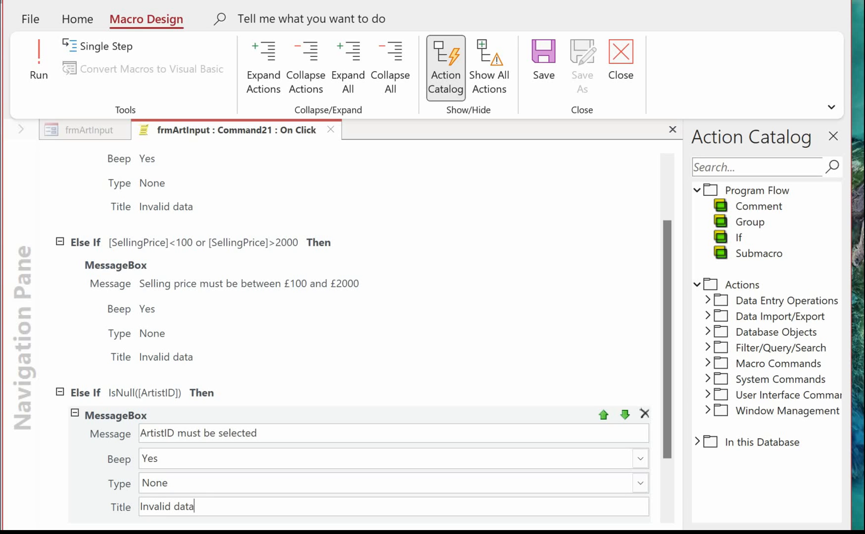
pyautogui.press('Tab')
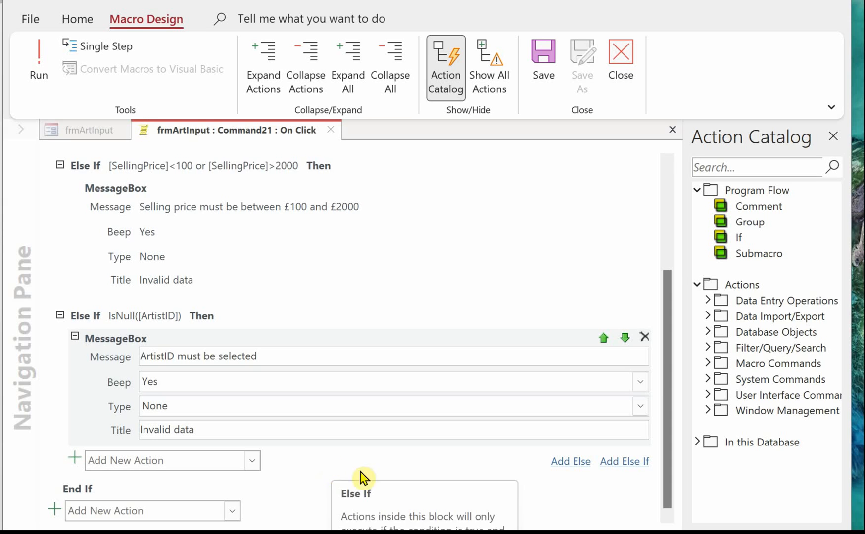
# Add an Else block to the macro containing the SaveRecord action
pyautogui.click(570, 462)
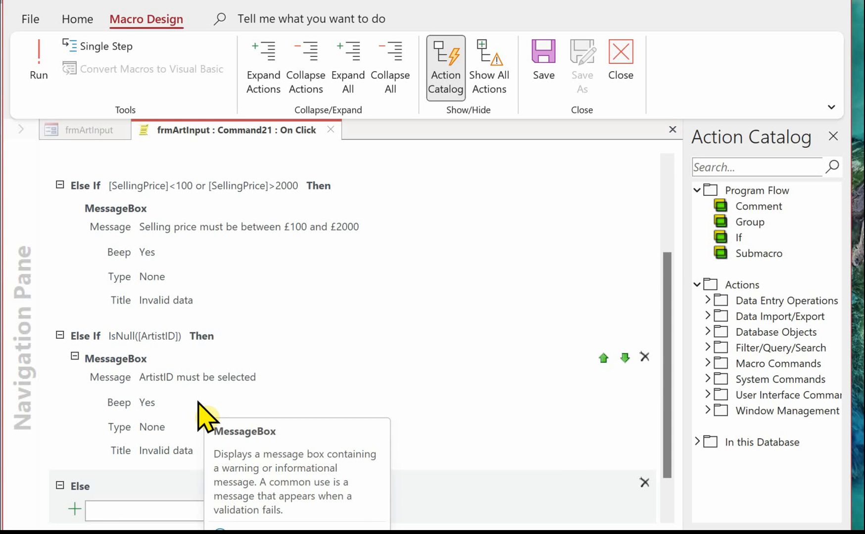
pyautogui.click(146, 512)
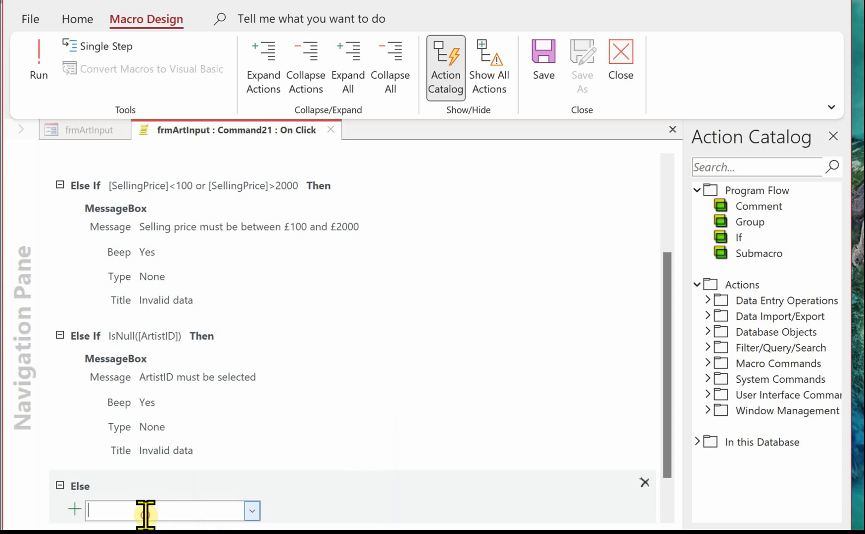
pyautogui.write('SaveR')
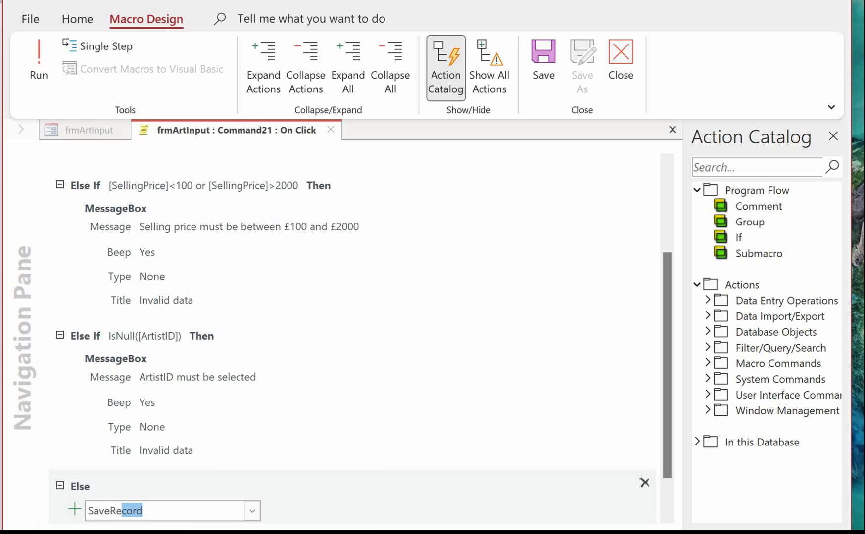
pyautogui.write('e')
pyautogui.press('Return')
pyautogui.scroll(-1, 297, 425)
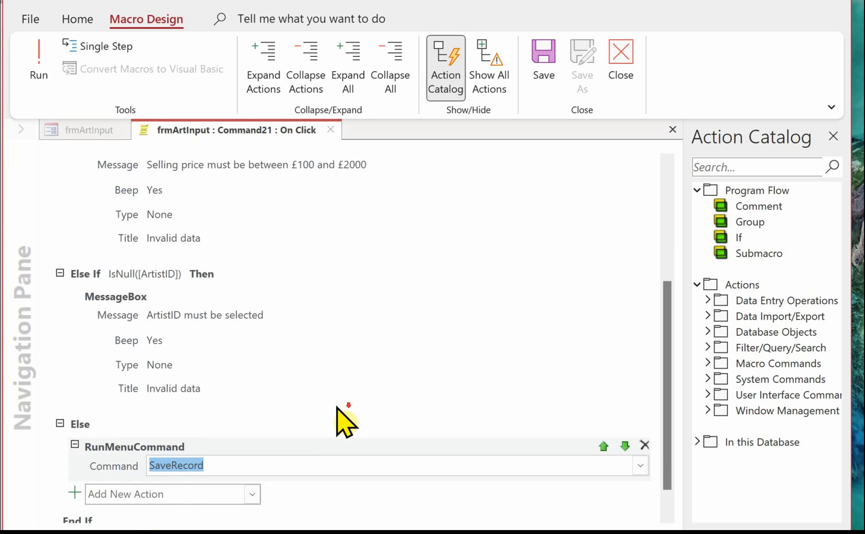
# Add a MessageBox action after SaveRecord with the message "Art Record is saving" and the title "Saving Record"
pyautogui.click(160, 494)
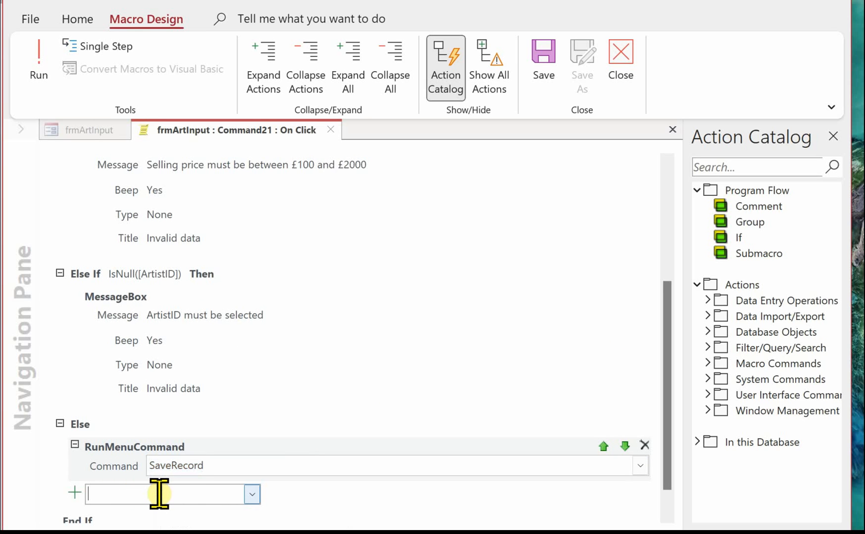
pyautogui.write('MessageBox')
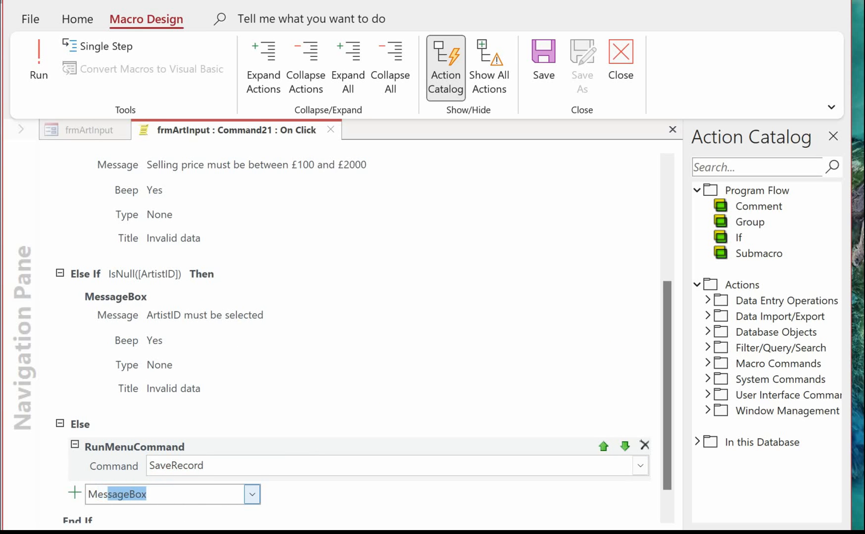
pyautogui.press('Return')
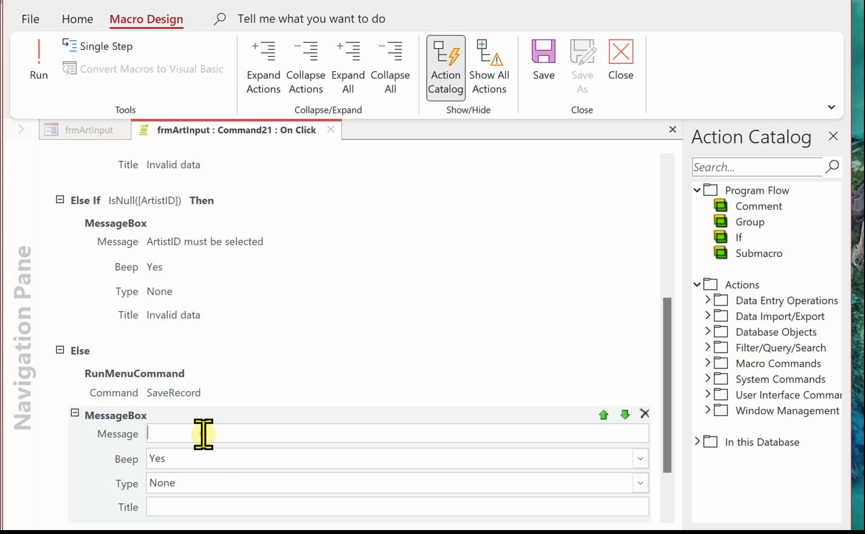
pyautogui.write('Art Record is saving')
pyautogui.click(180, 509)
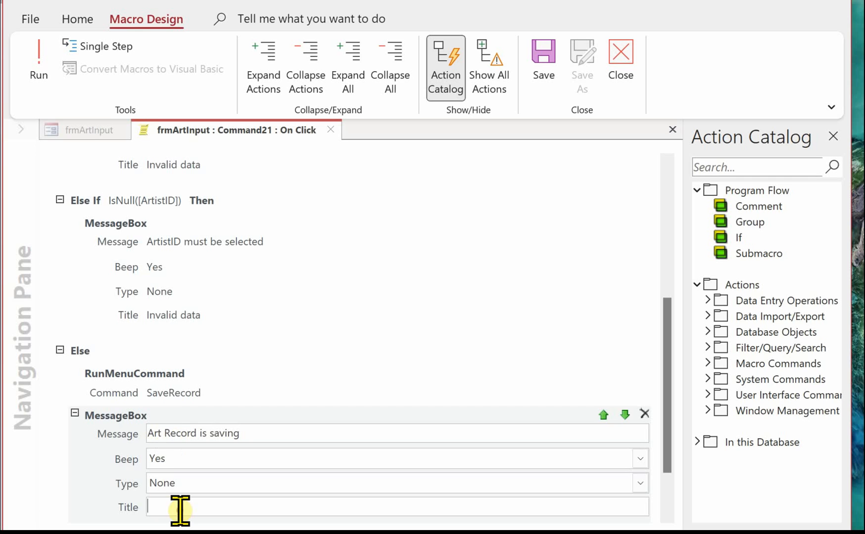
pyautogui.write('Saving Record')
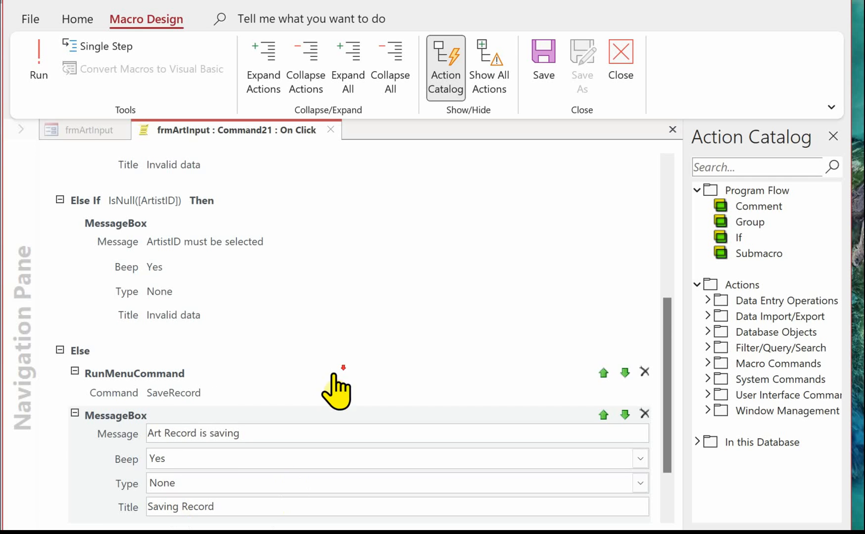
# Add a GoToRecord action set to Next after the Saving Record message in the Else block
pyautogui.scroll(-1, 346, 386)
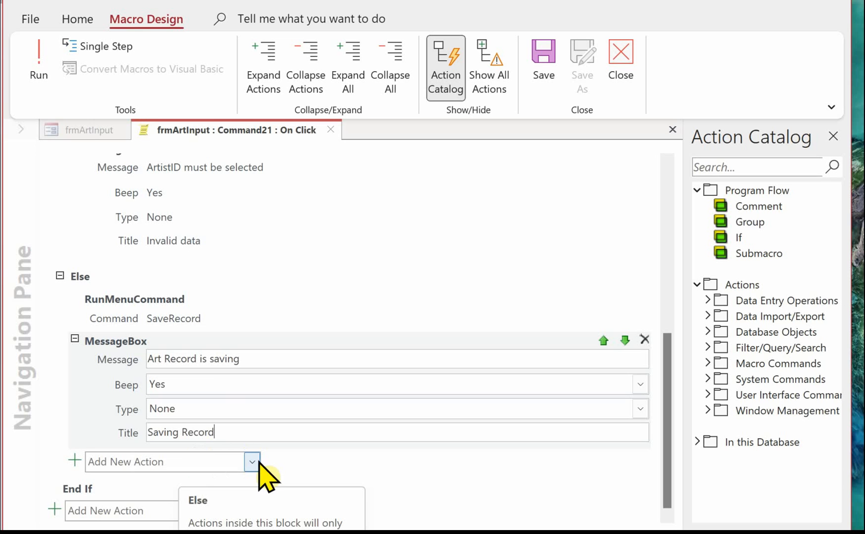
pyautogui.click(202, 464)
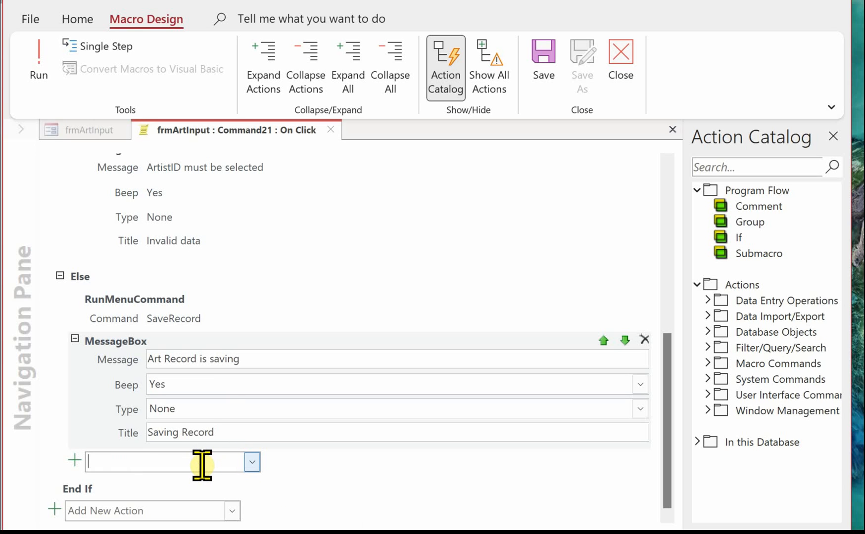
pyautogui.write('GoToRecord')
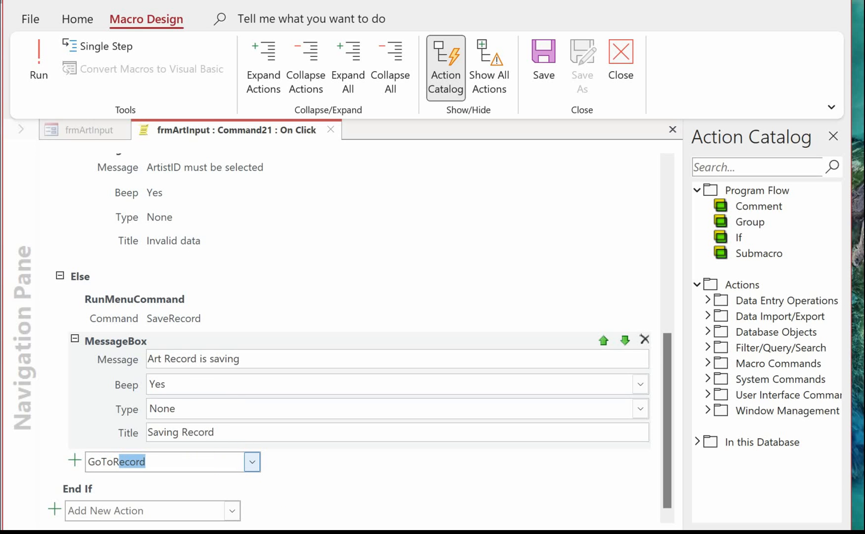
pyautogui.press('Return')
pyautogui.write('Message')
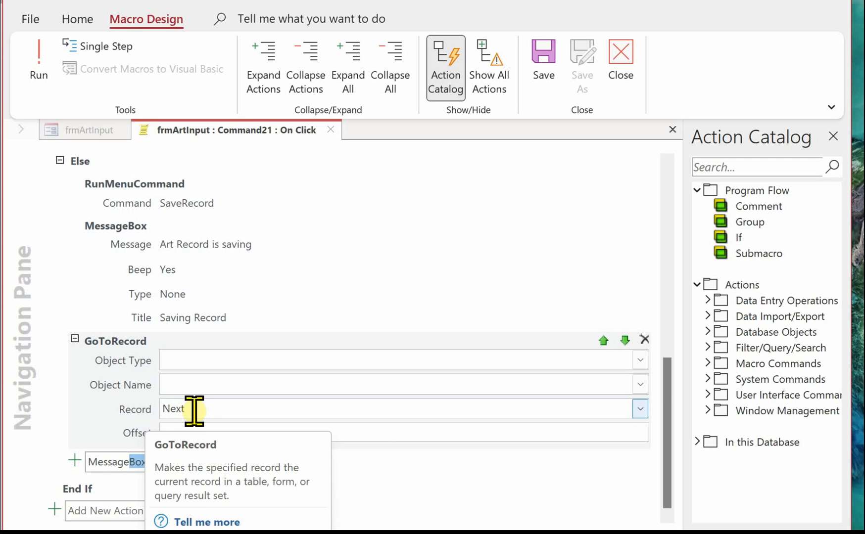
pyautogui.write('B')
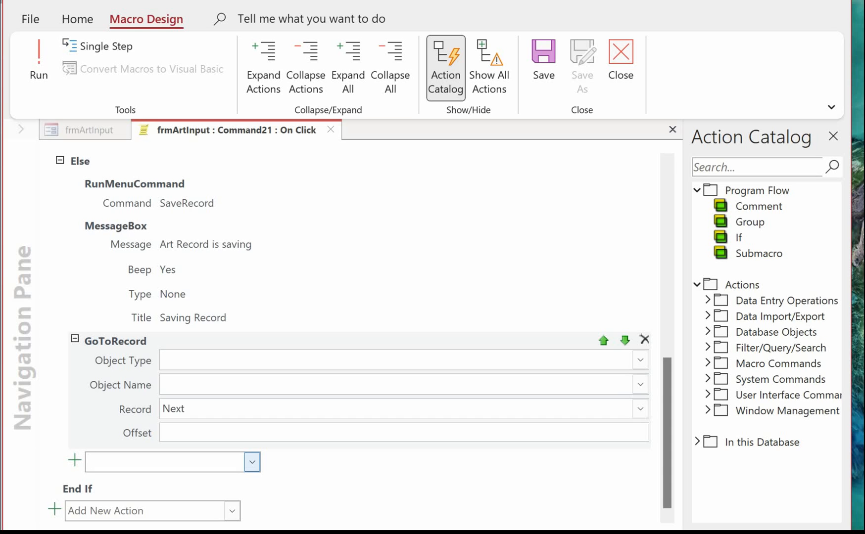
# Review the macro's ArtName, SellingPrice and ArtistID conditions and the actions in its Else block
pyautogui.scroll(10, 223, 420)
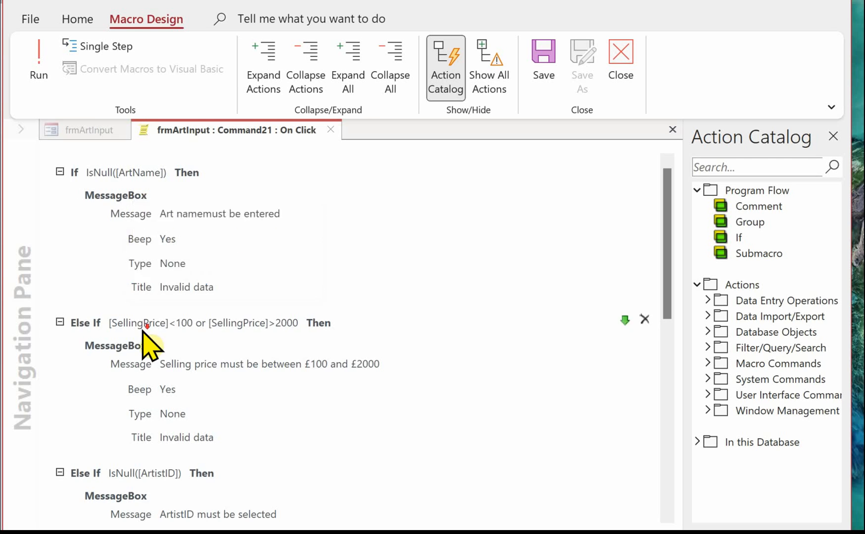
pyautogui.scroll(-2, 145, 342)
pyautogui.scroll(-1, 161, 346)
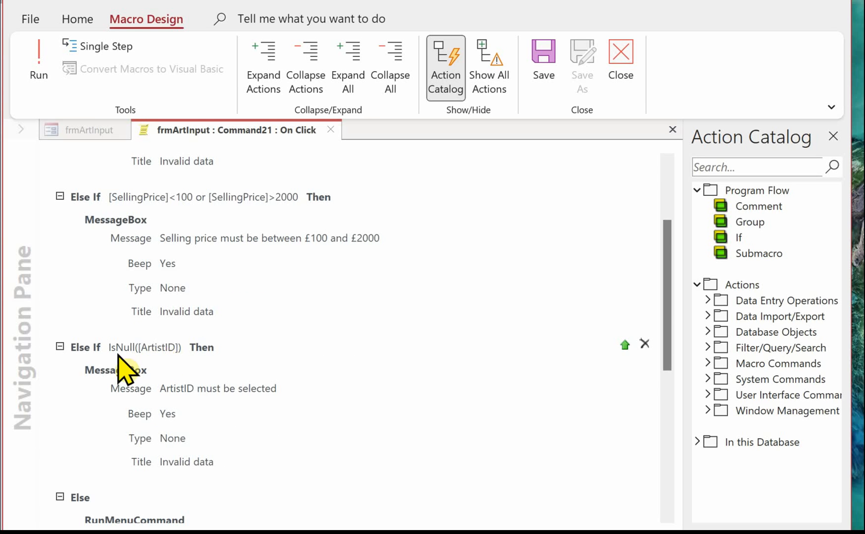
pyautogui.scroll(-1, 177, 353)
pyautogui.scroll(-1, 188, 308)
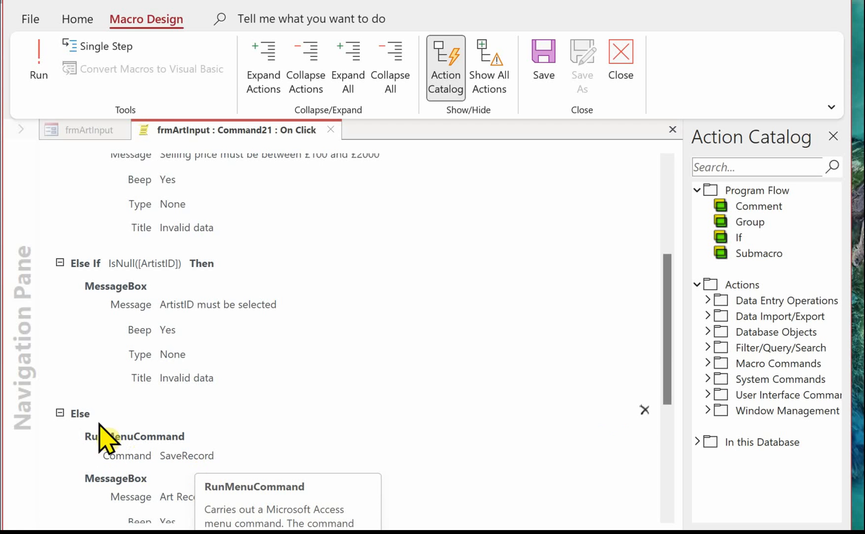
pyautogui.scroll(-6, 357, 411)
pyautogui.click(352, 391)
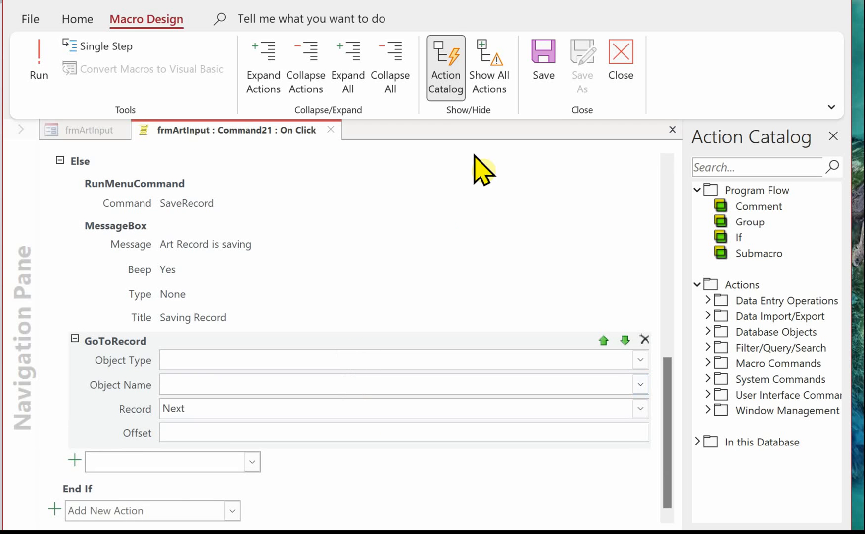
# Save and close the button's macro and display frmArtInput in Form view
pyautogui.click(544, 66)
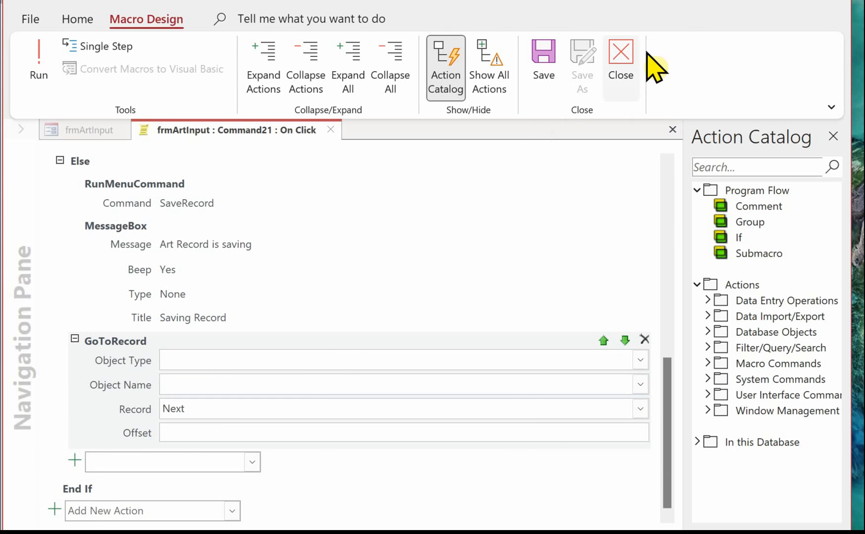
pyautogui.click(622, 63)
pyautogui.press('F5')
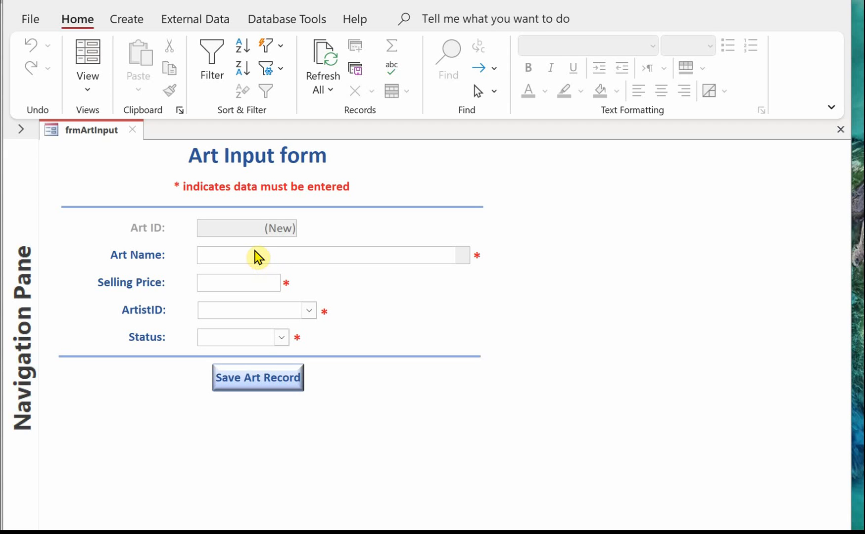
# Enter selling price 100, ArtistID 2 and status Sold, and test saving the record with Art Name left empty
pyautogui.click(246, 281)
pyautogui.write('100')
pyautogui.click(308, 310)
pyautogui.click(253, 345)
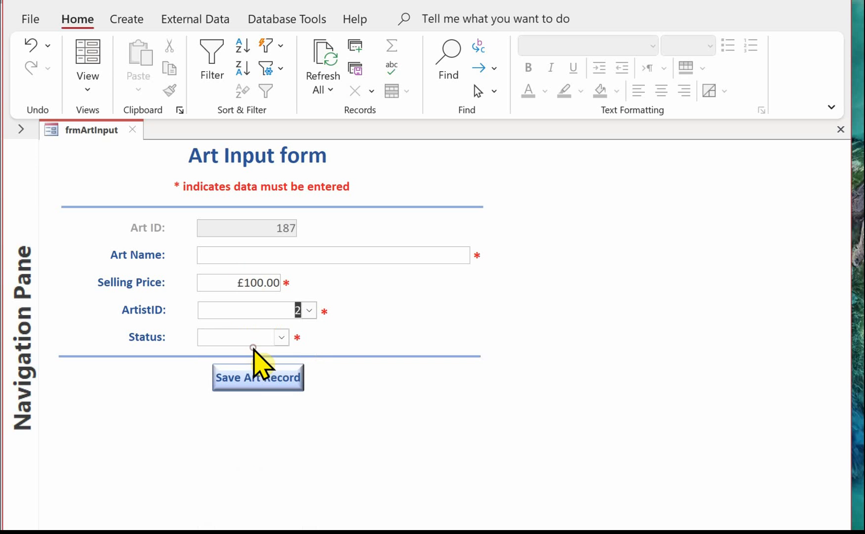
pyautogui.click(281, 337)
pyautogui.click(227, 354)
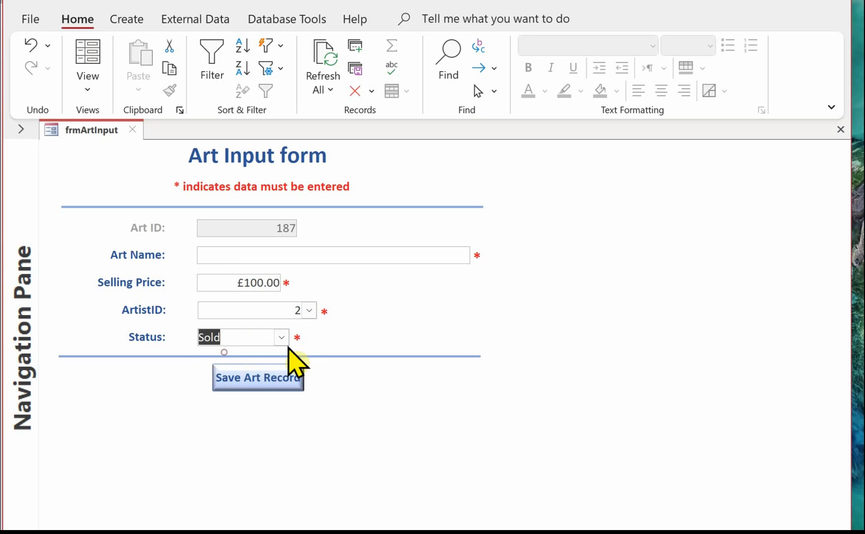
pyautogui.click(266, 378)
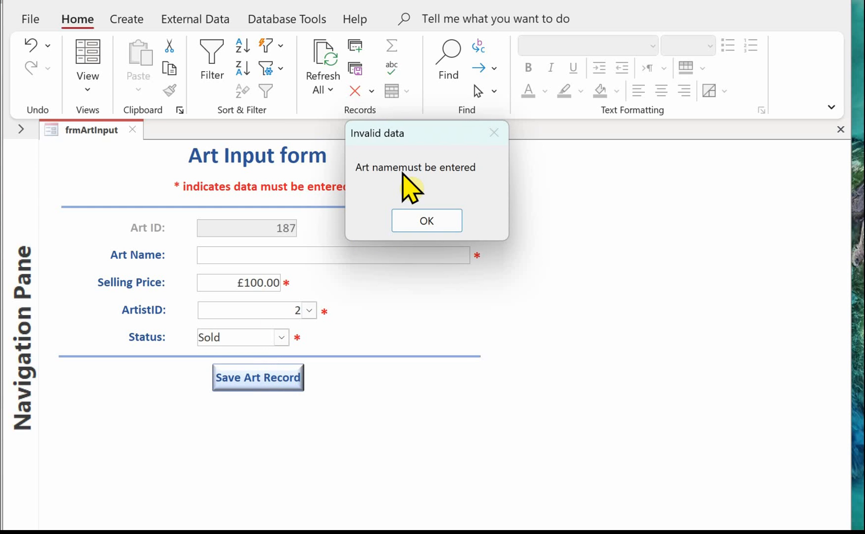
pyautogui.click(417, 218)
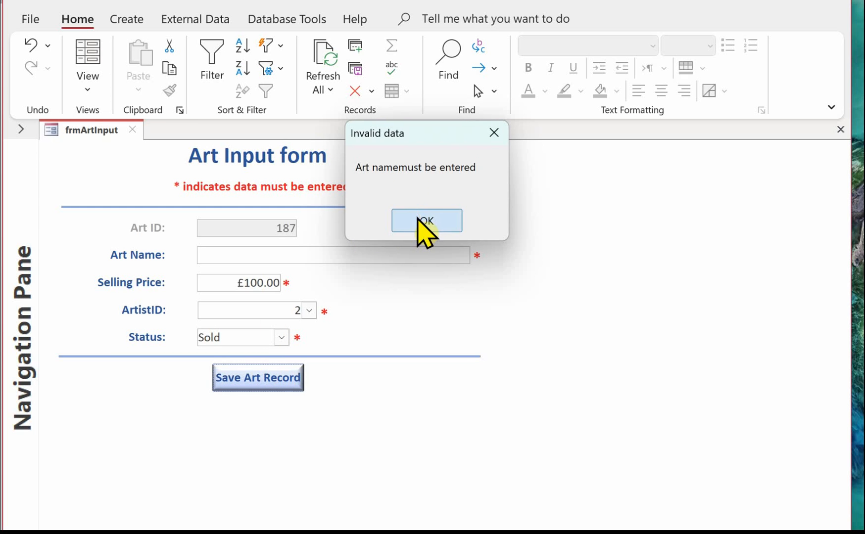
# Enter the art name Town Scene, set the selling price to 99 and test saving the record
pyautogui.click(362, 252)
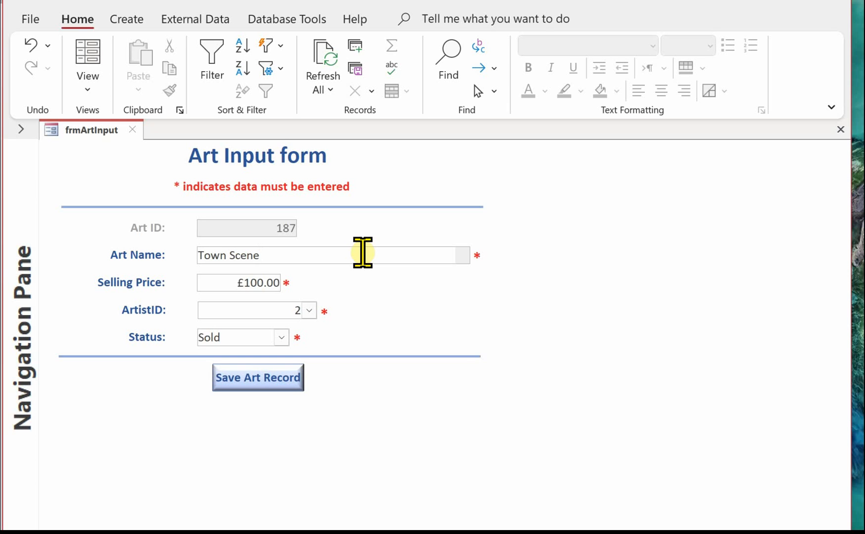
pyautogui.doubleClick(251, 283)
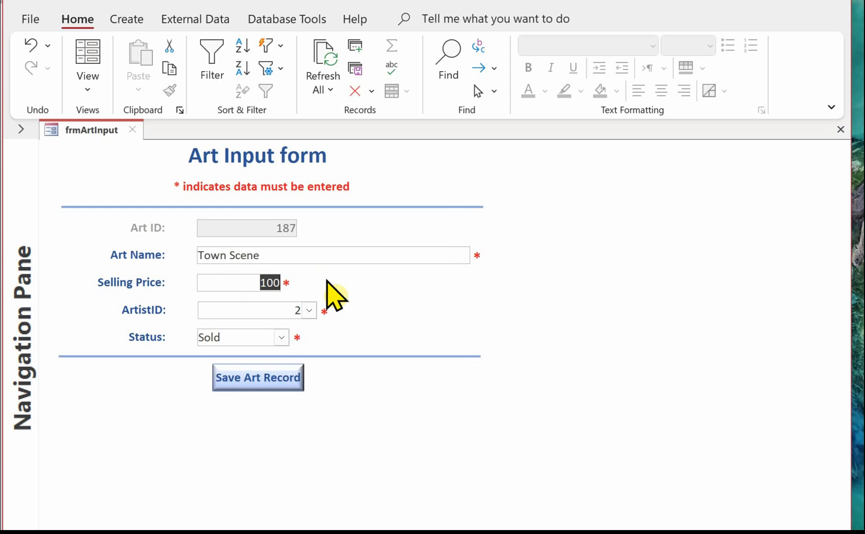
pyautogui.write('99')
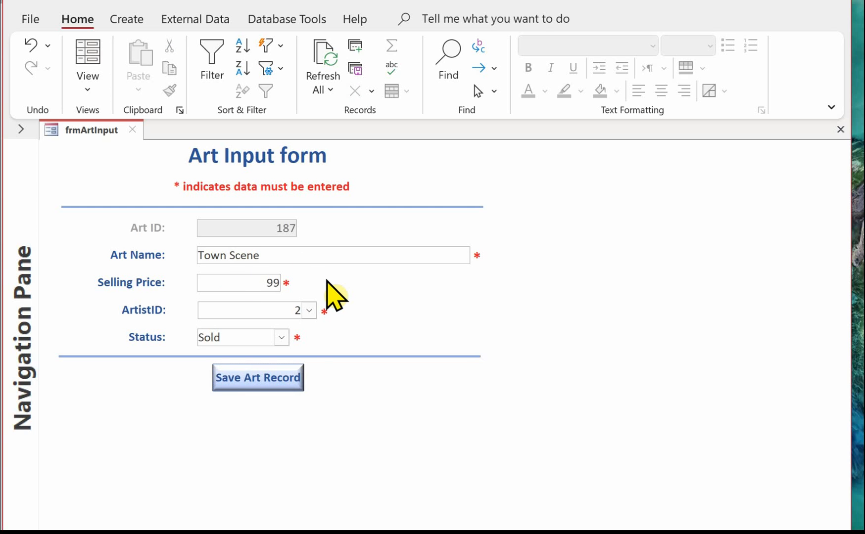
pyautogui.press('Tab')
pyautogui.click(280, 384)
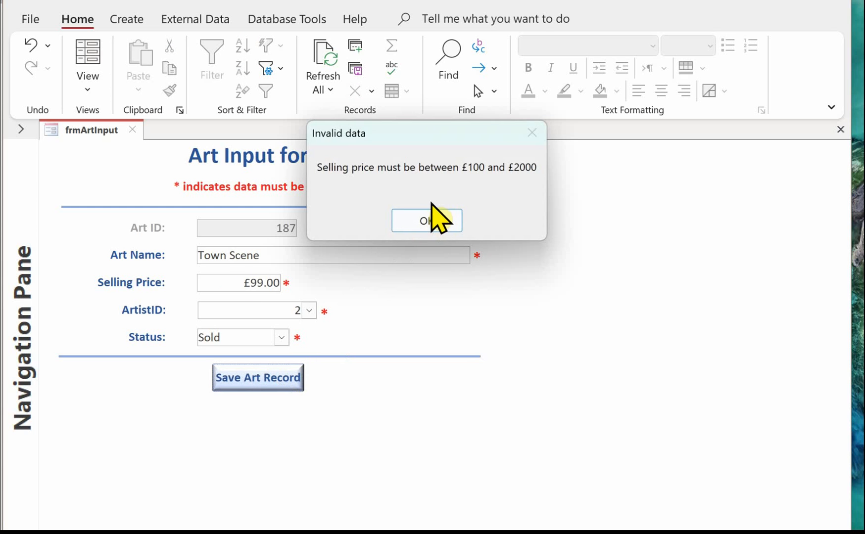
pyautogui.click(412, 225)
# Set the selling price to 2001 and test saving the record again
pyautogui.moveTo(239, 279); pyautogui.dragTo(326, 280)
pyautogui.write('2,001')
pyautogui.press('Tab')
pyautogui.click(254, 379)
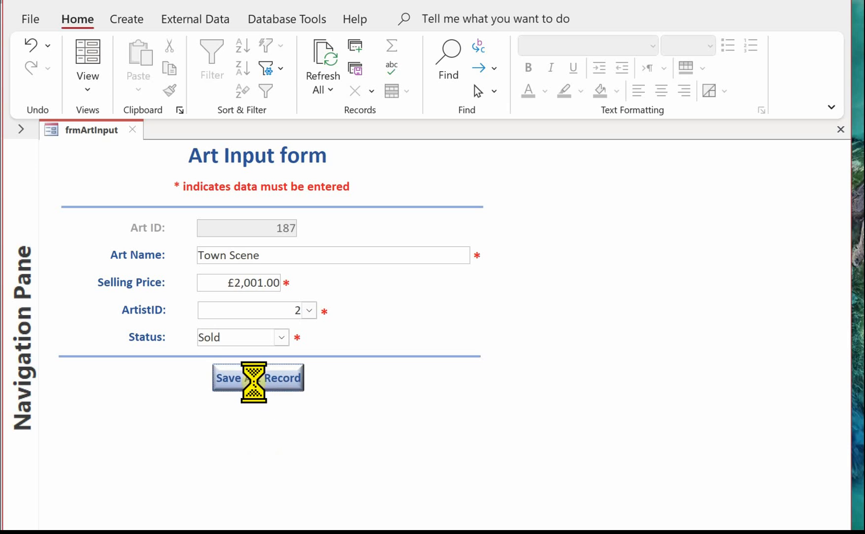
pyautogui.press('Return')
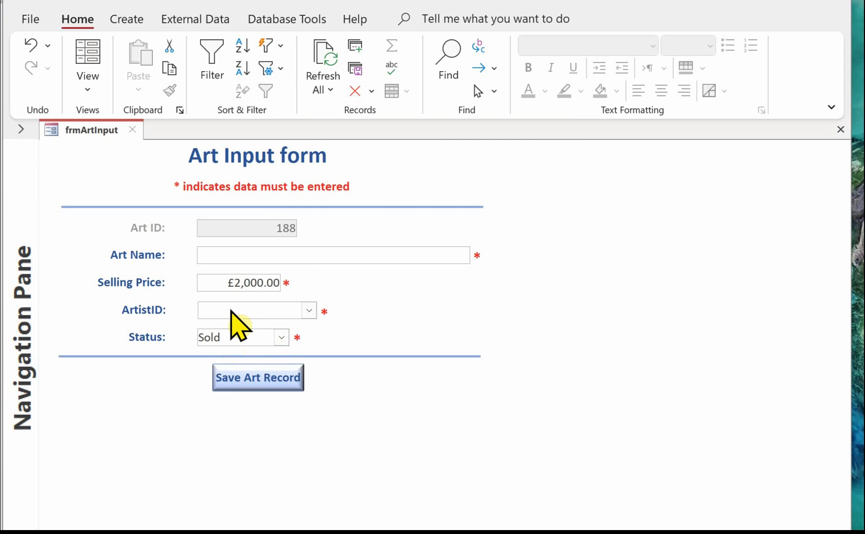
# Test saving the £2,000 art record without an artist, select ArtistID 7 and save the record
pyautogui.click(257, 378)
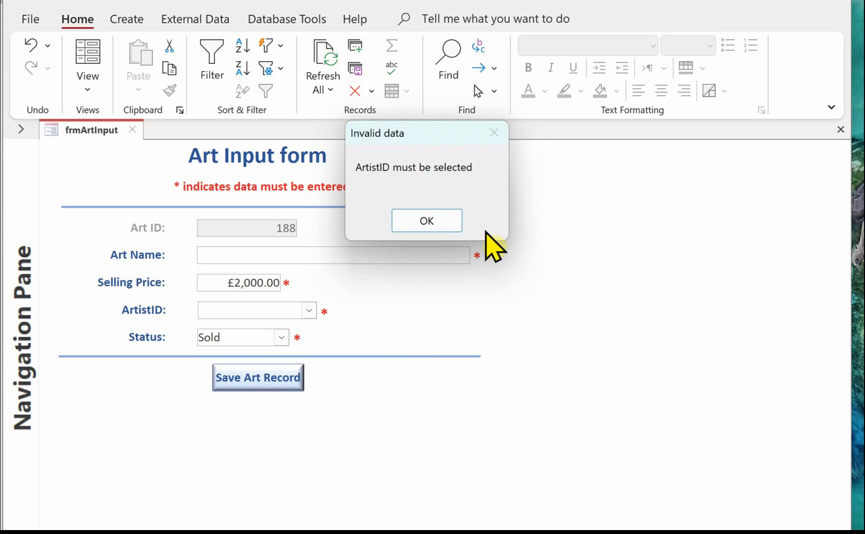
pyautogui.click(434, 223)
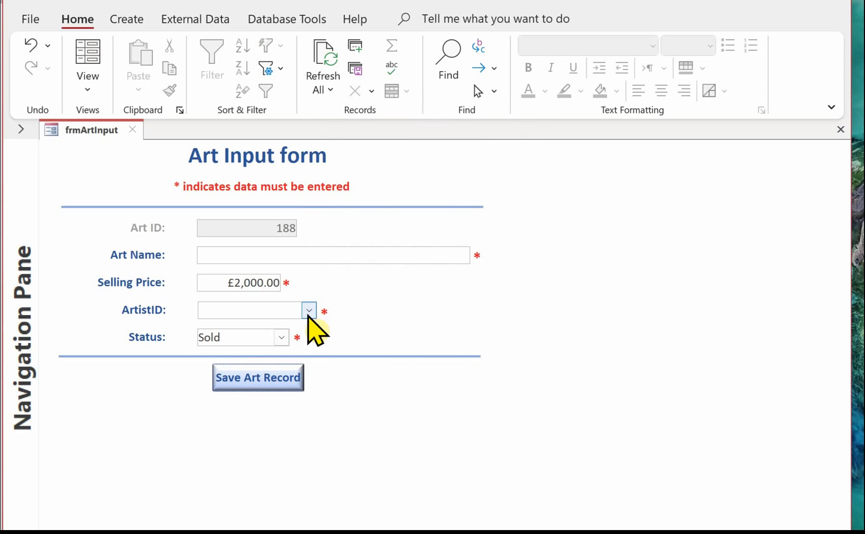
pyautogui.click(309, 311)
pyautogui.click(243, 423)
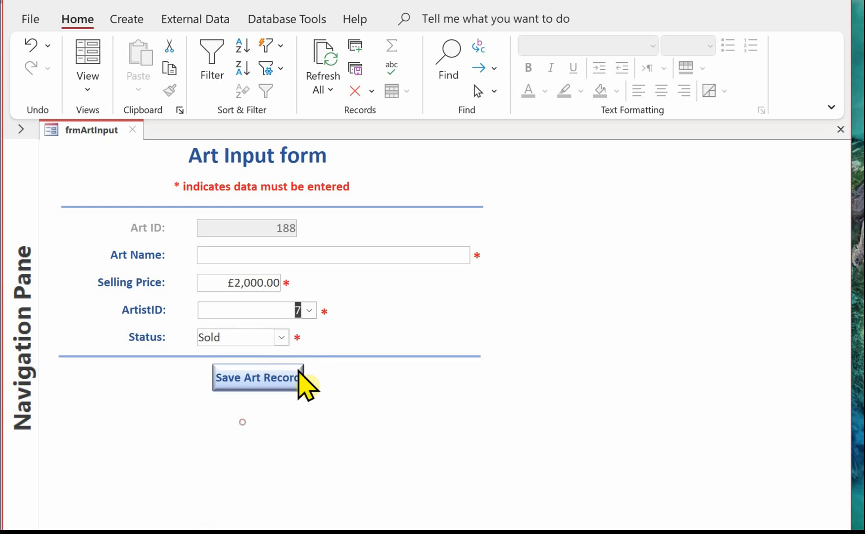
pyautogui.click(257, 379)
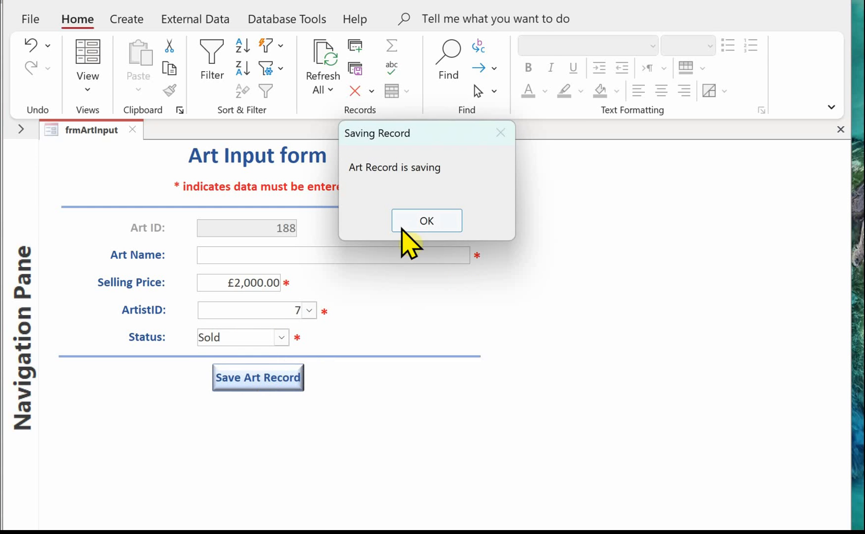
pyautogui.click(429, 221)
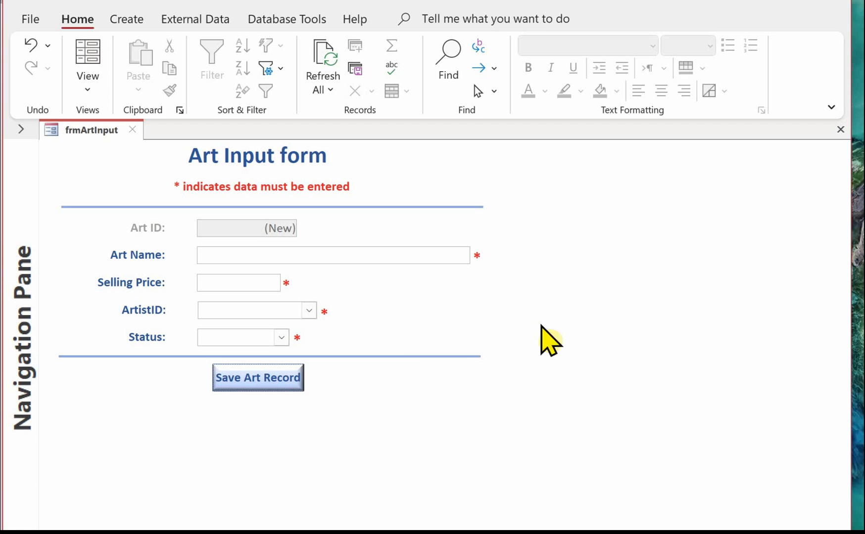
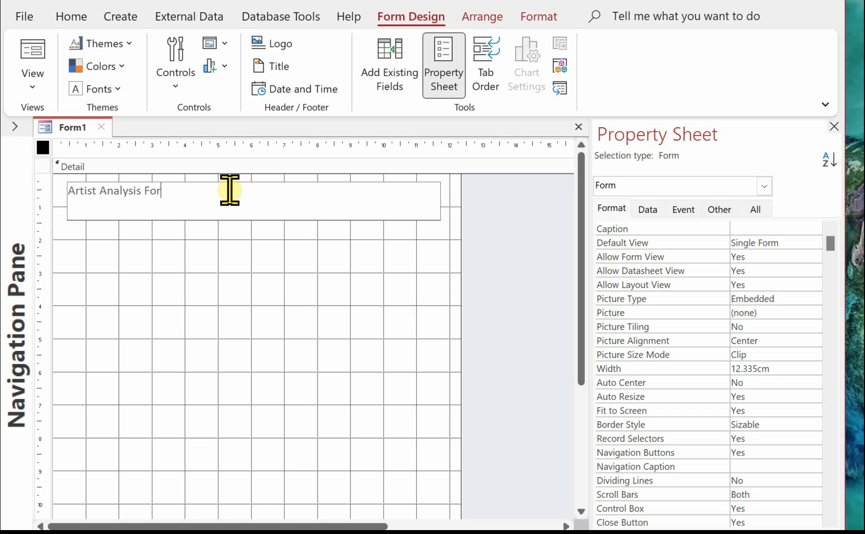
# Format the Artist Analysis Form label as bold, centred, size 18 in Accent 1, Darker 25%, and reduce its height to about 0.83 cm
pyautogui.click(173, 250)
pyautogui.click(178, 201)
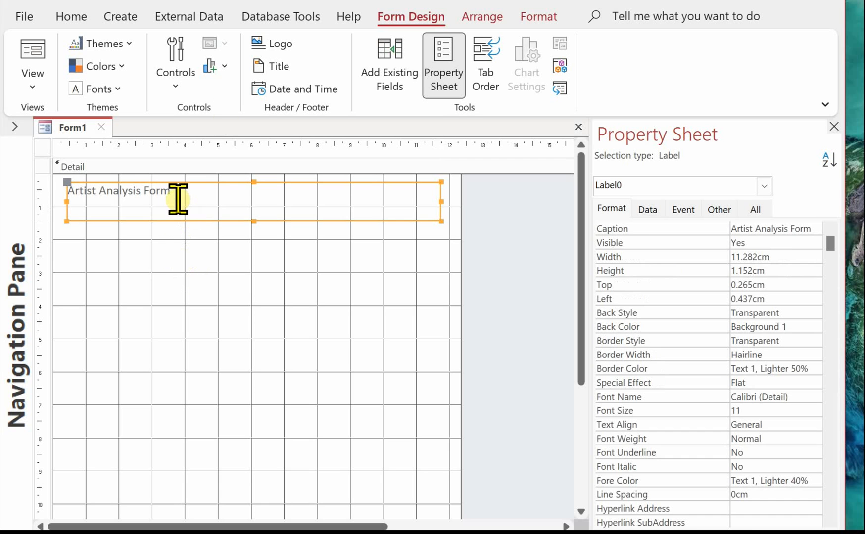
pyautogui.click(546, 19)
pyautogui.click(230, 79)
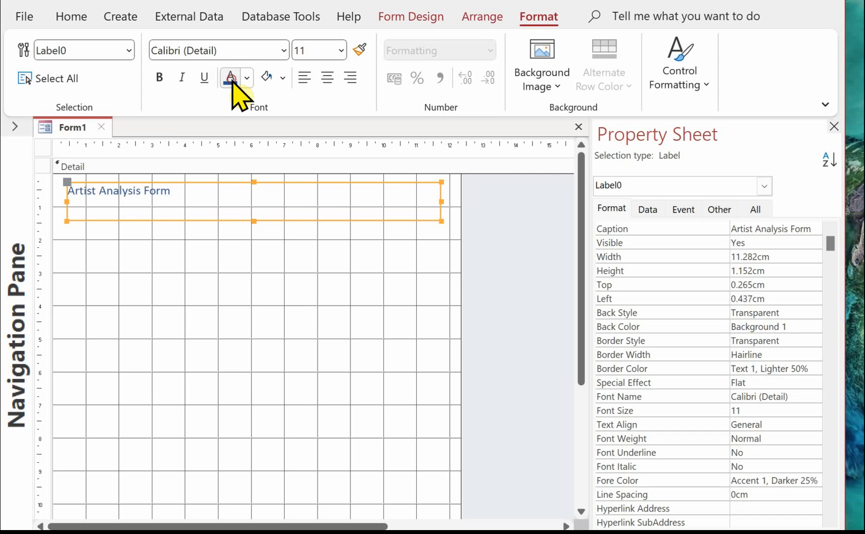
pyautogui.click(159, 77)
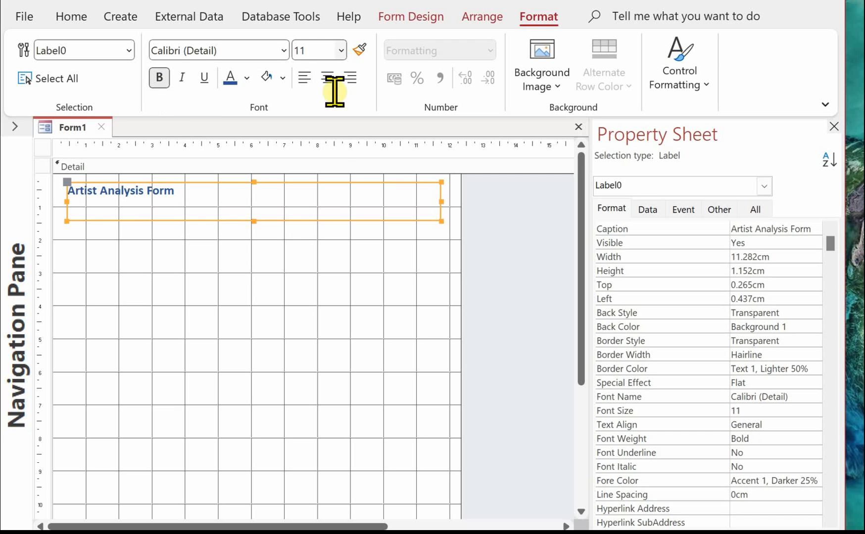
pyautogui.click(341, 51)
pyautogui.click(320, 220)
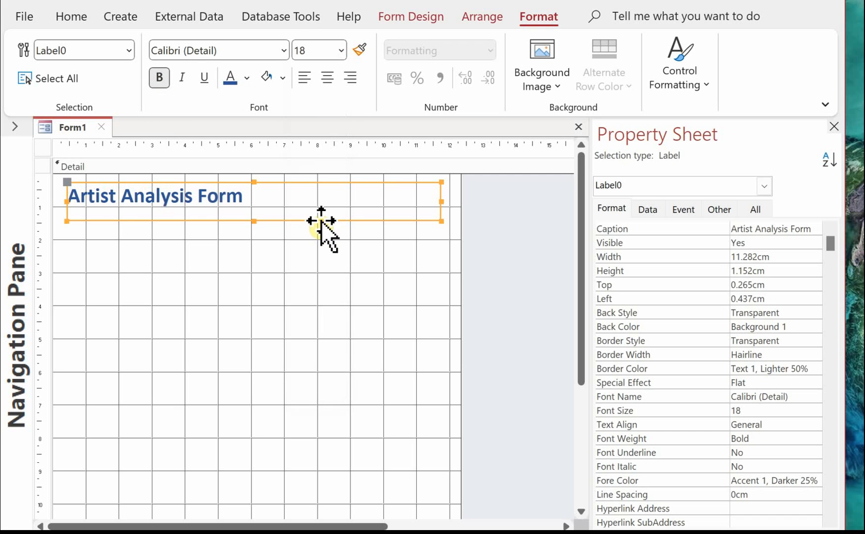
pyautogui.click(327, 77)
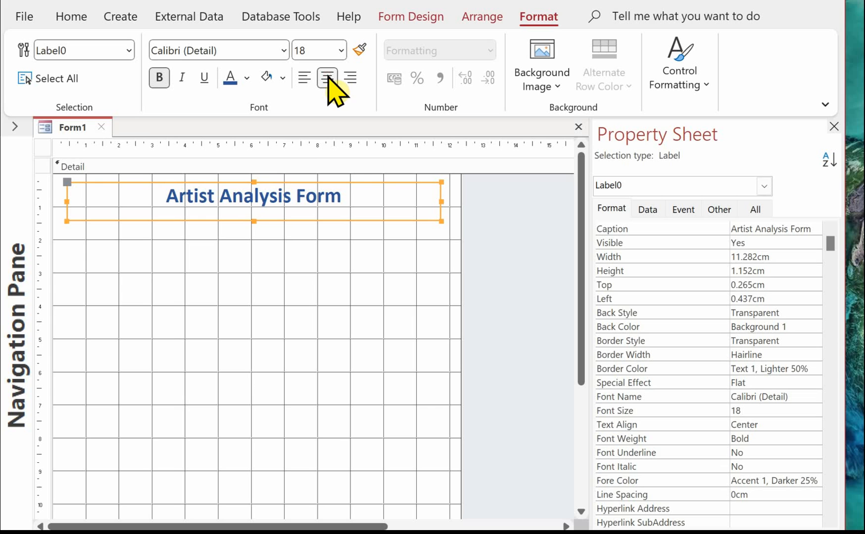
pyautogui.click(254, 220)
pyautogui.moveTo(254, 220); pyautogui.dragTo(255, 210)
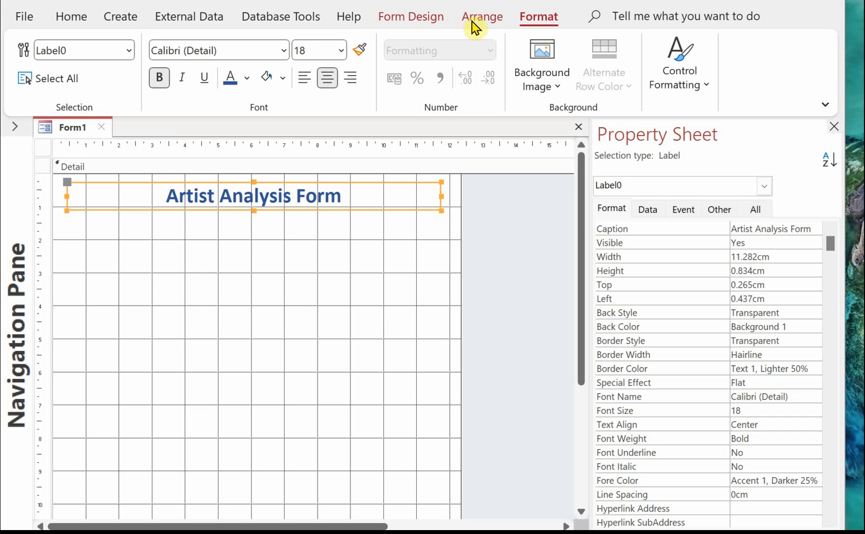
# Draw a combo box about 5.03 cm wide below the form title, getting its values from another table or query
pyautogui.click(419, 20)
pyautogui.click(187, 83)
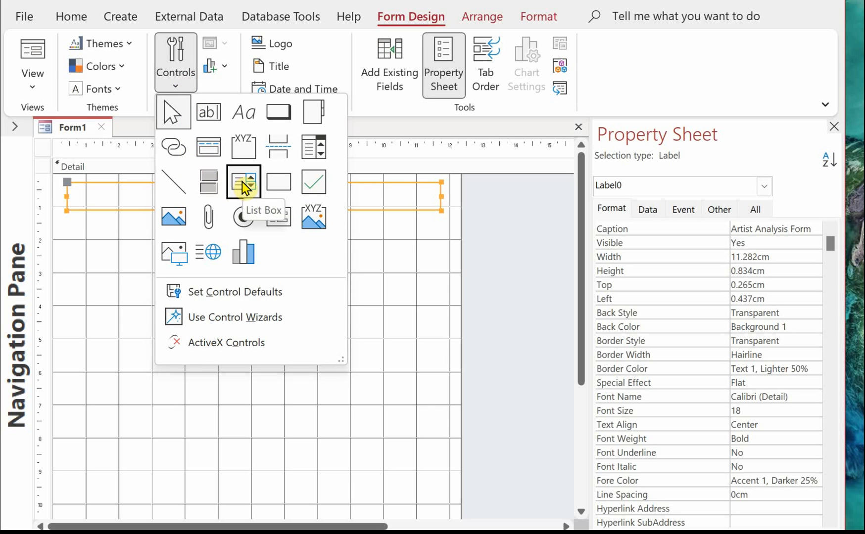
pyautogui.click(312, 154)
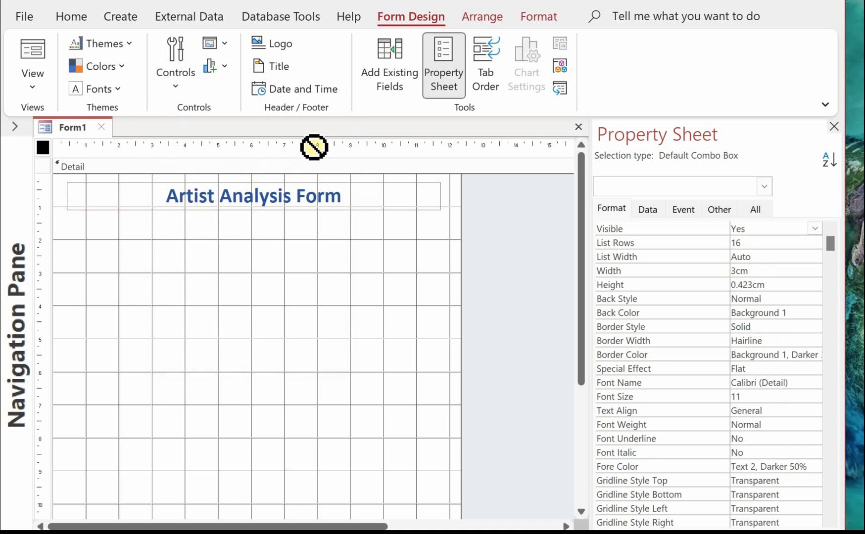
pyautogui.moveTo(220, 222); pyautogui.dragTo(386, 242)
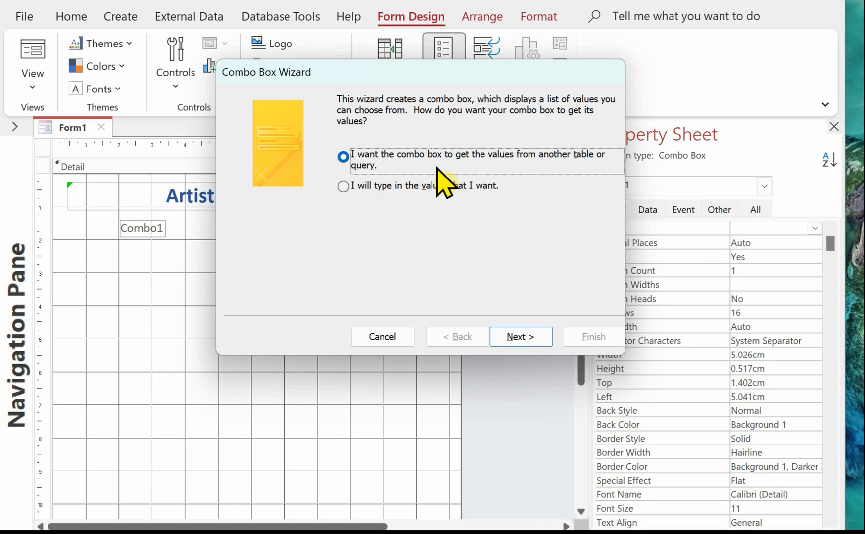
pyautogui.click(515, 338)
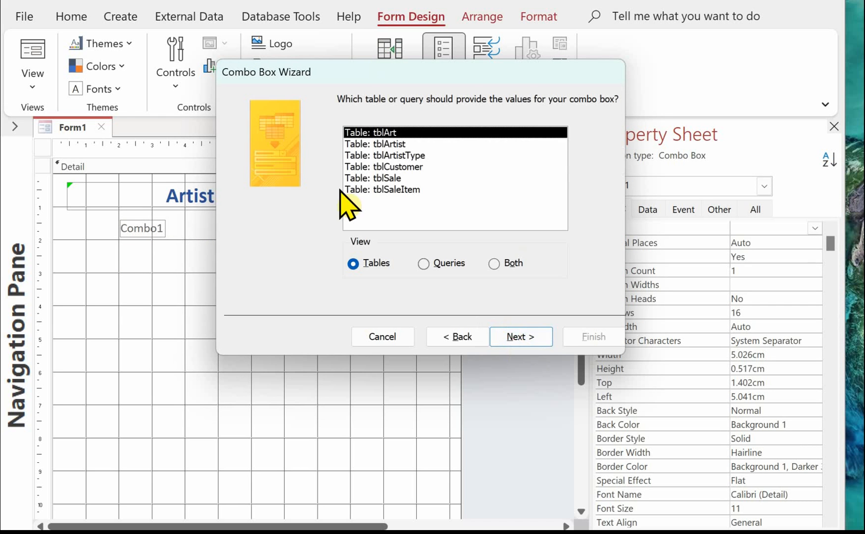
# Source the combo box from the ArtistID and ArtistSurname fields of tblArtist, with the key column hidden and the label ArtistSurname
pyautogui.click(402, 144)
pyautogui.click(515, 337)
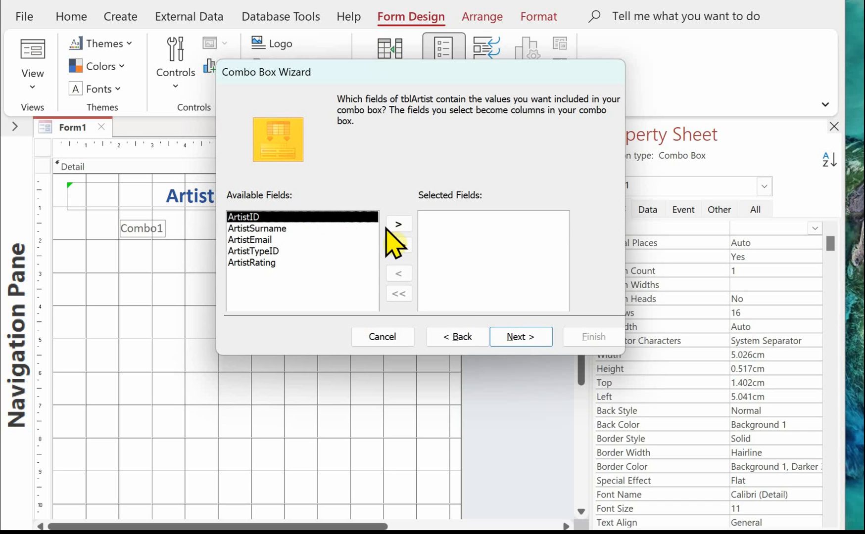
pyautogui.click(397, 224)
pyautogui.click(397, 224)
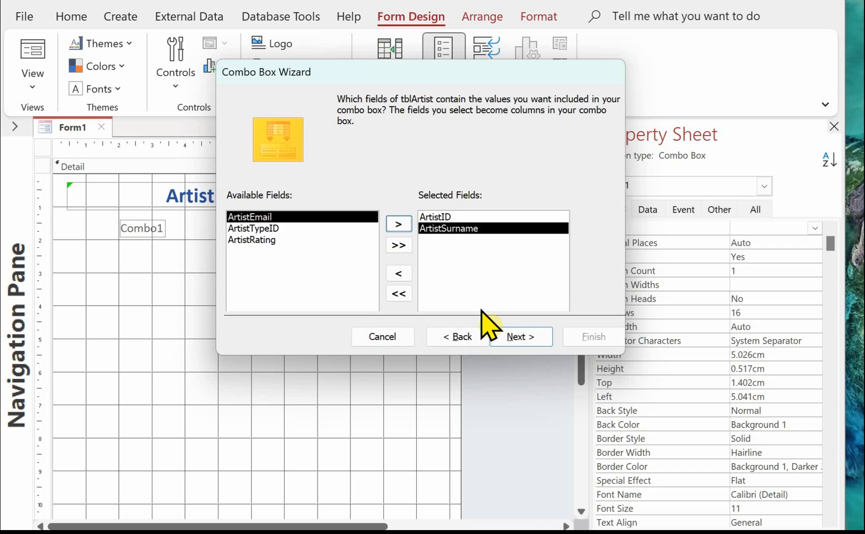
pyautogui.click(518, 337)
pyautogui.click(517, 339)
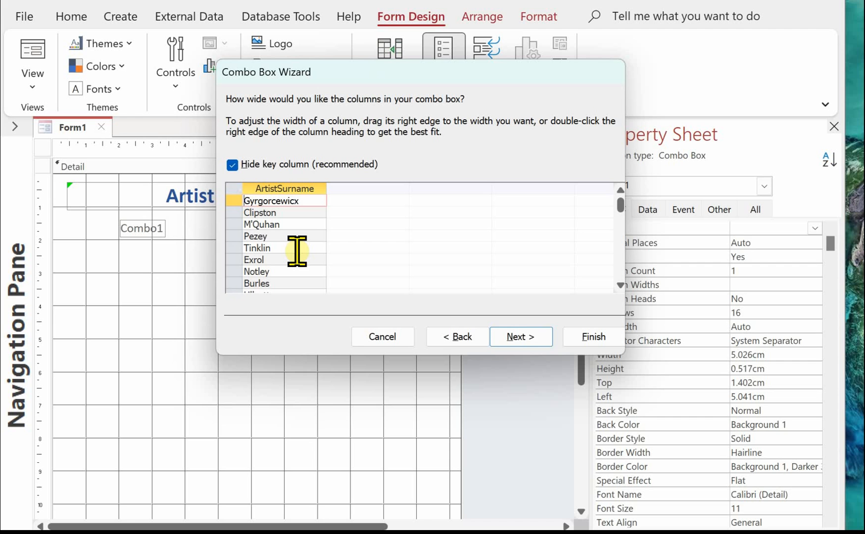
pyautogui.click(527, 338)
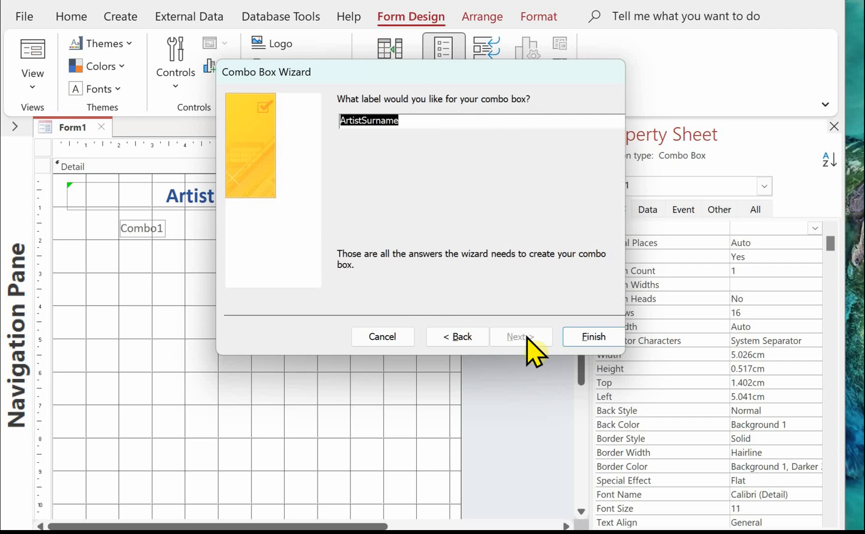
pyautogui.click(575, 338)
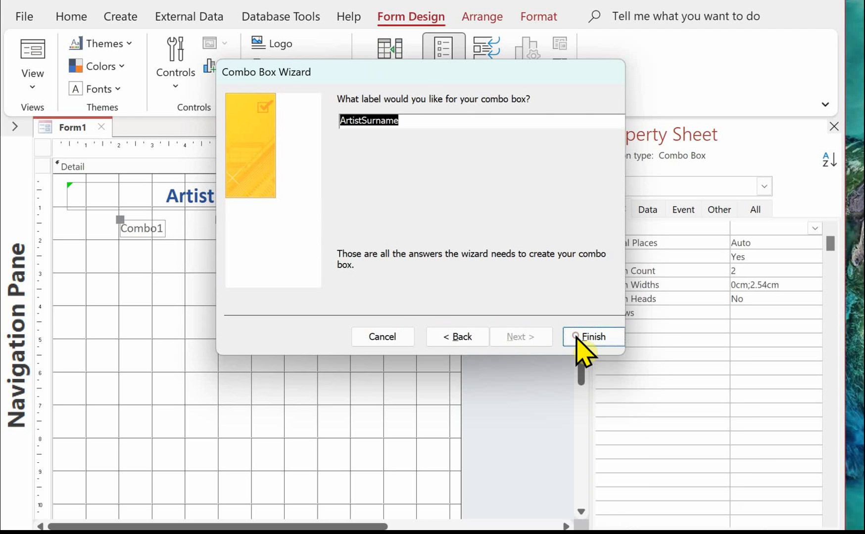
# Change the caption of the combo box's label to Enter ArtistSurname
pyautogui.click(159, 231)
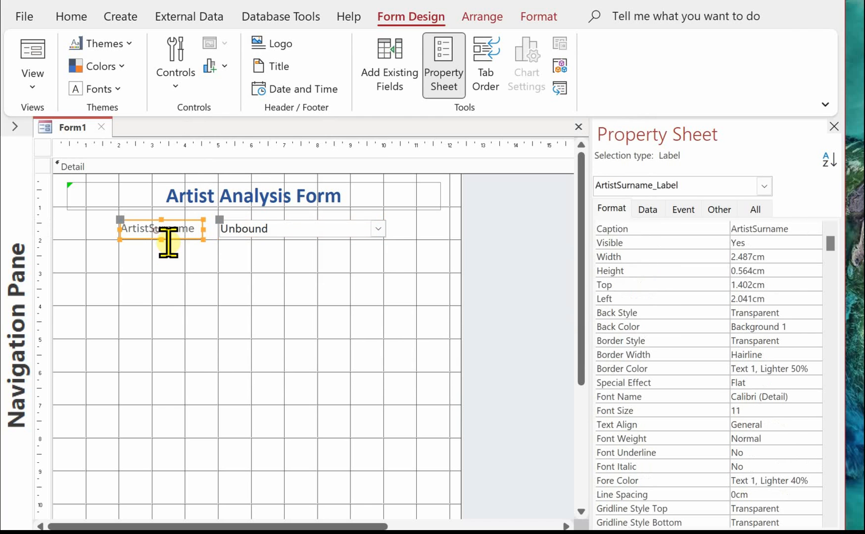
pyautogui.click(121, 228)
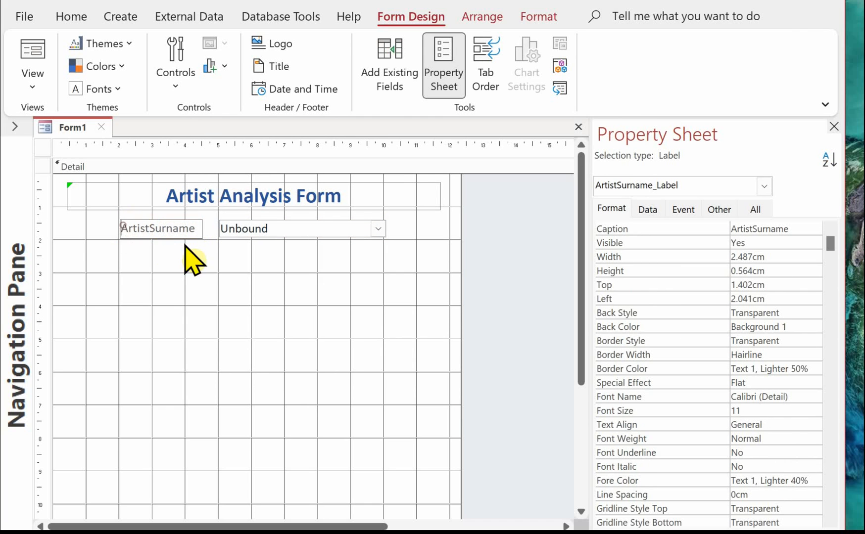
pyautogui.write('Enter')
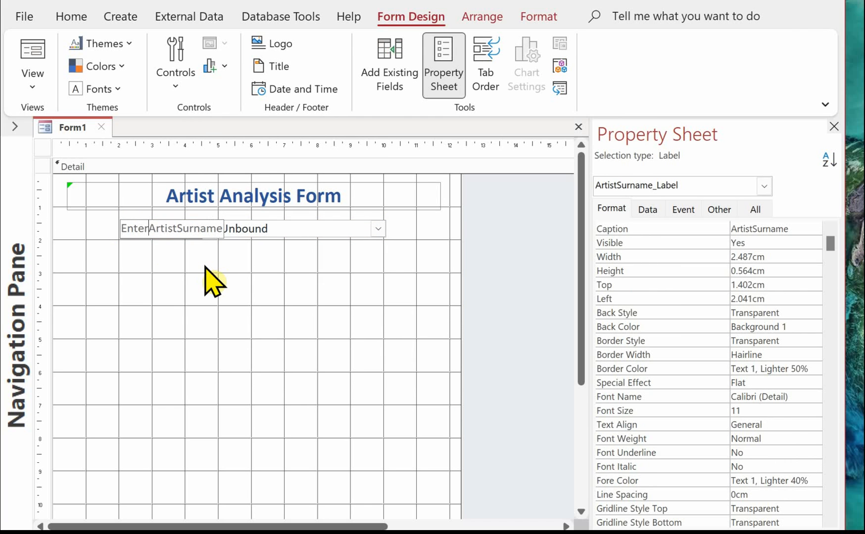
pyautogui.click(180, 264)
# Extend the surname label leftwards, add a colon to its caption and narrow it to about 3.67 cm, clear of the combo box
pyautogui.click(139, 229)
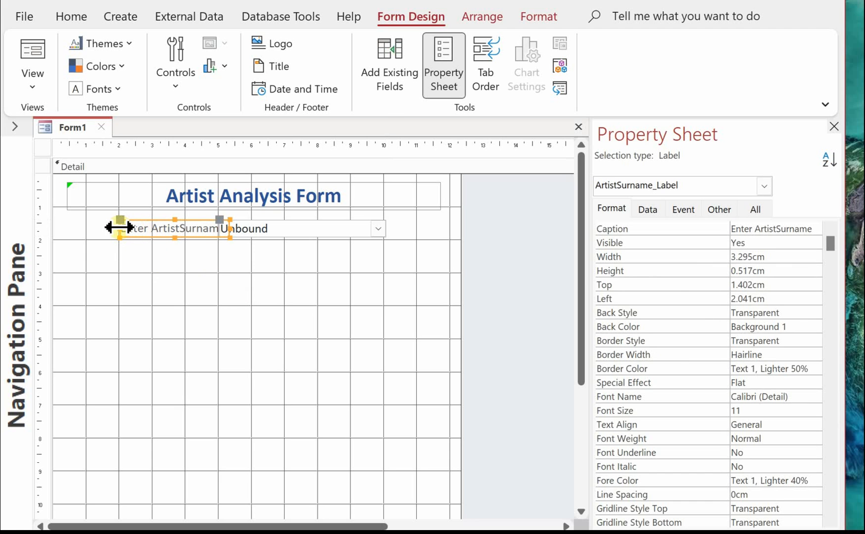
pyautogui.click(118, 229)
pyautogui.moveTo(118, 229); pyautogui.dragTo(78, 228)
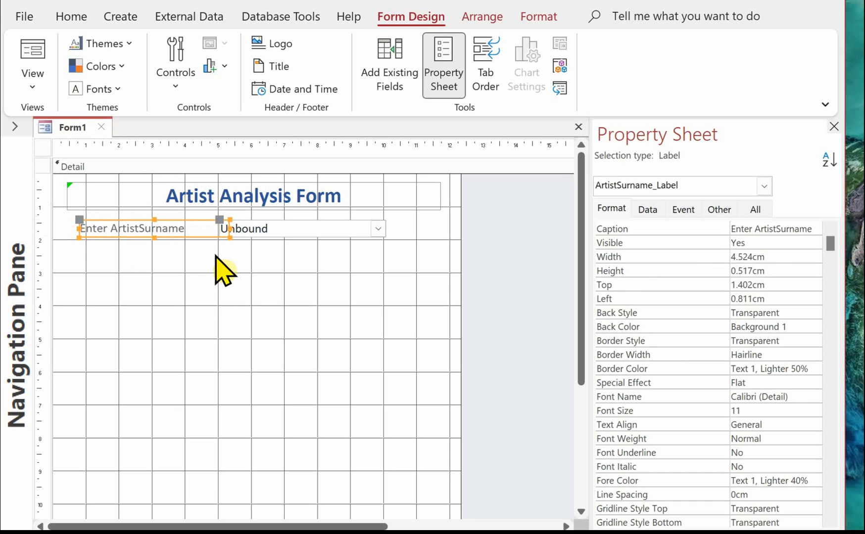
pyautogui.click(186, 227)
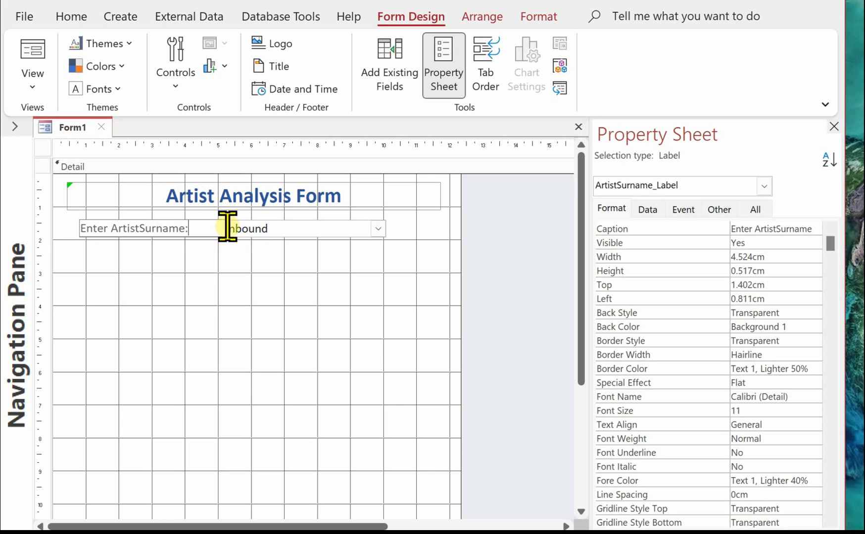
pyautogui.moveTo(229, 227); pyautogui.dragTo(201, 228)
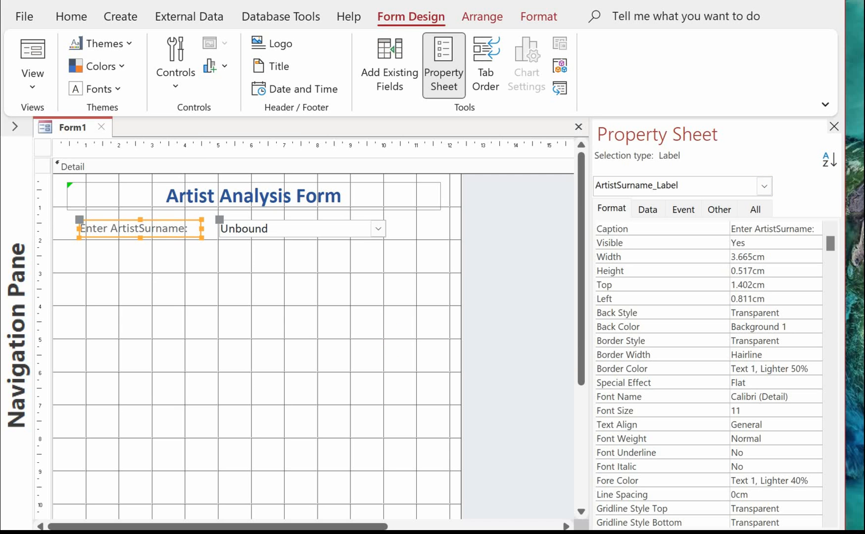
# Draw a text box about 1.32 cm wide and 0.52 cm high beneath the artist surname combo box
pyautogui.click(174, 68)
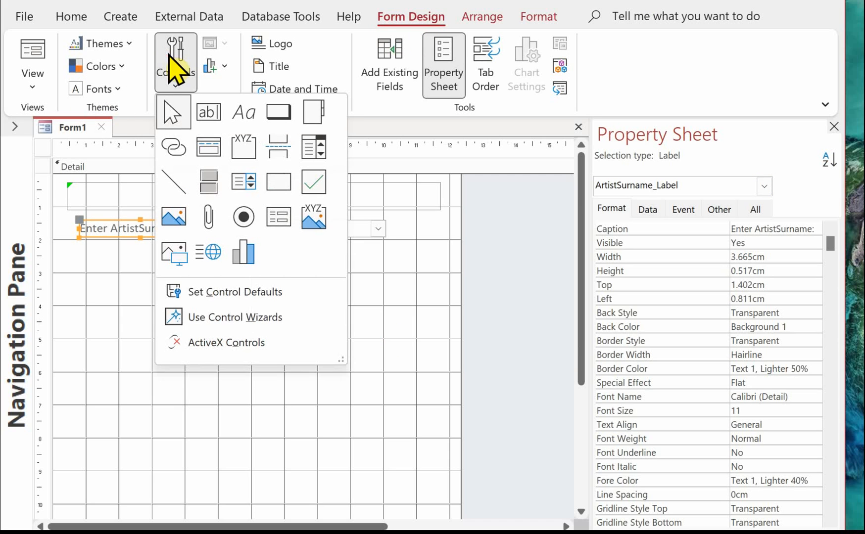
pyautogui.click(207, 115)
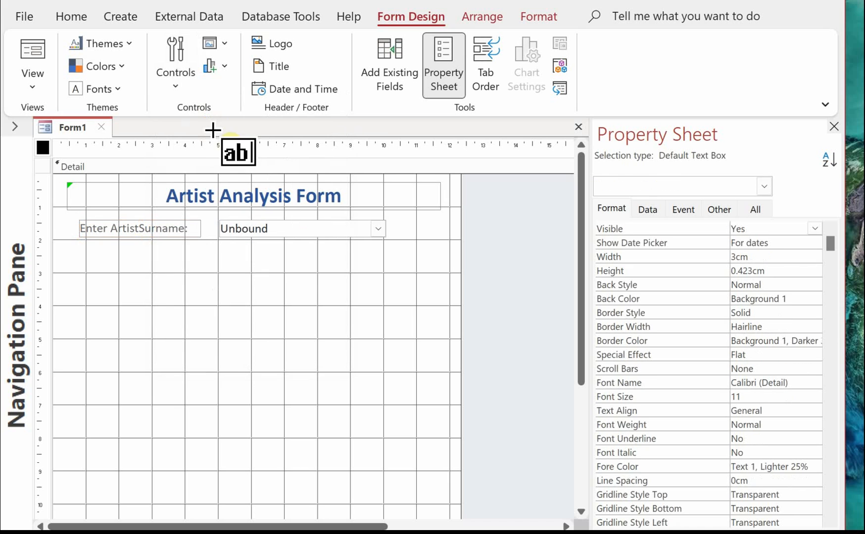
pyautogui.moveTo(220, 248); pyautogui.dragTo(264, 265)
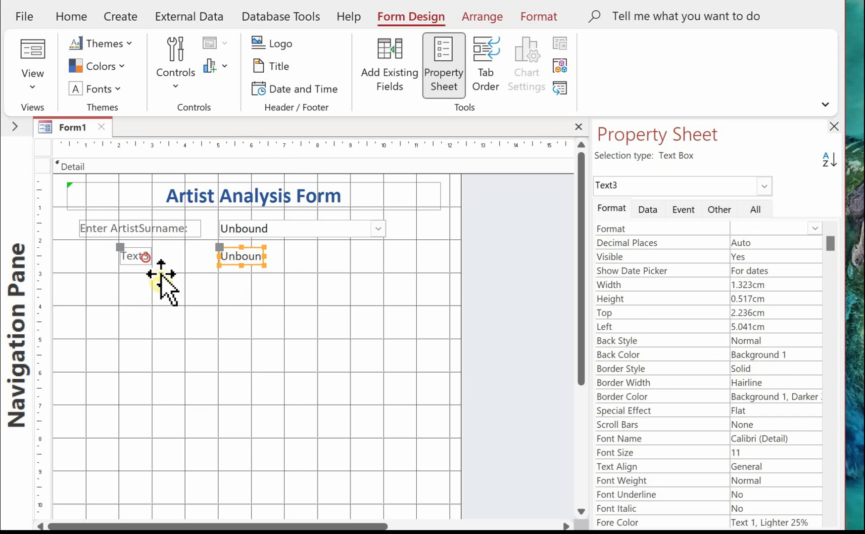
# Caption the new text box's label Select Artist Rating: and move it beneath the Enter ArtistSurname label
pyautogui.click(144, 255)
pyautogui.moveTo(148, 253); pyautogui.dragTo(107, 254)
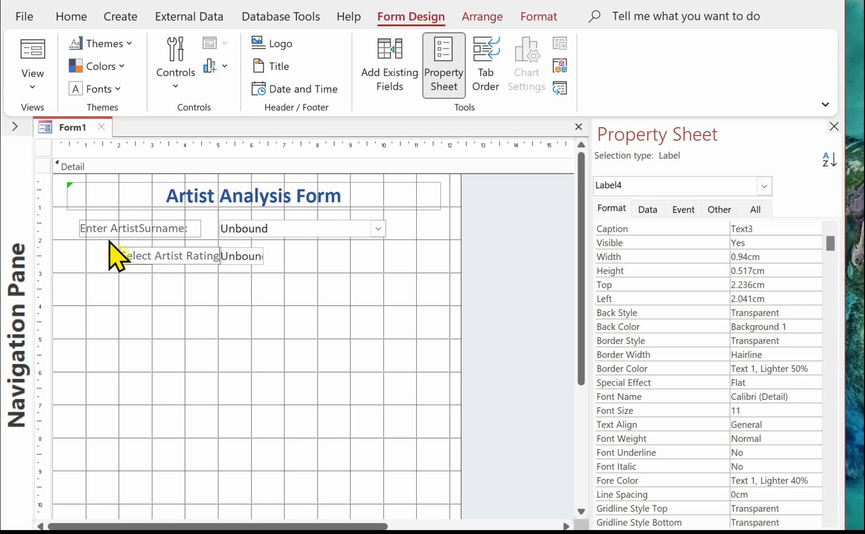
pyautogui.click(145, 278)
pyautogui.click(141, 263)
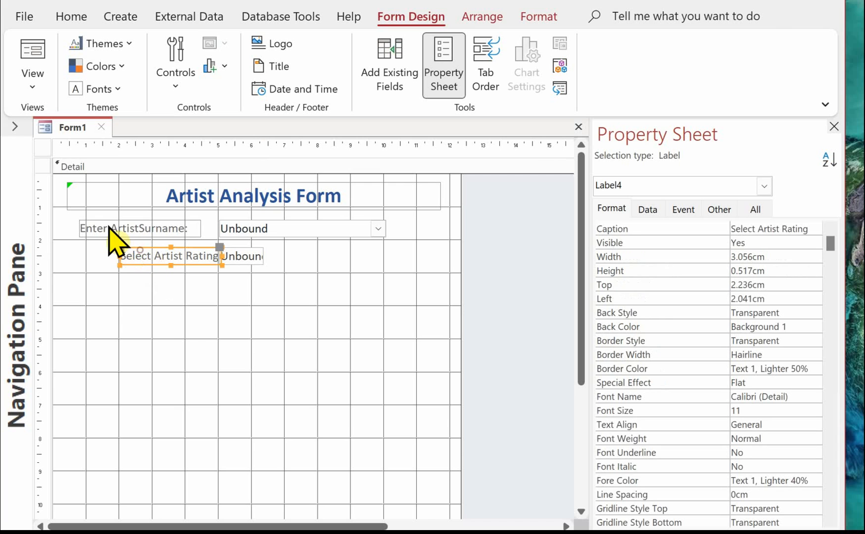
pyautogui.moveTo(121, 246); pyautogui.dragTo(78, 244)
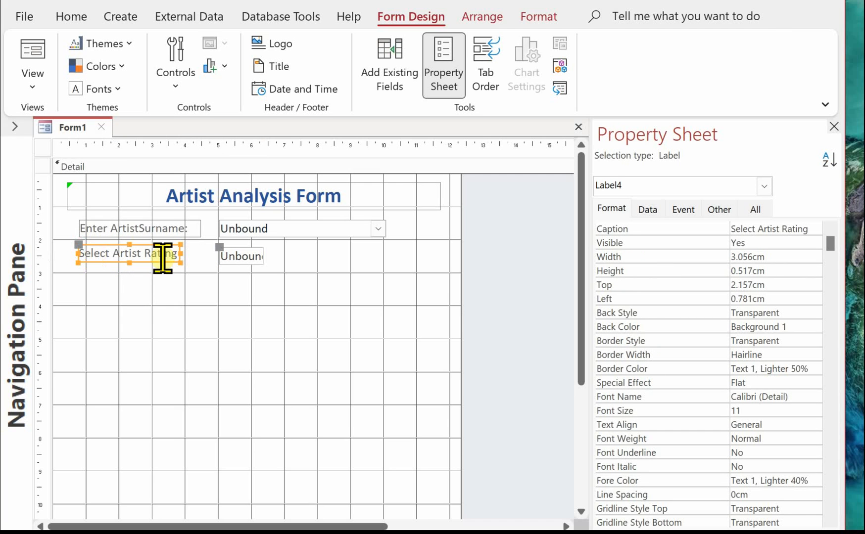
pyautogui.click(175, 255)
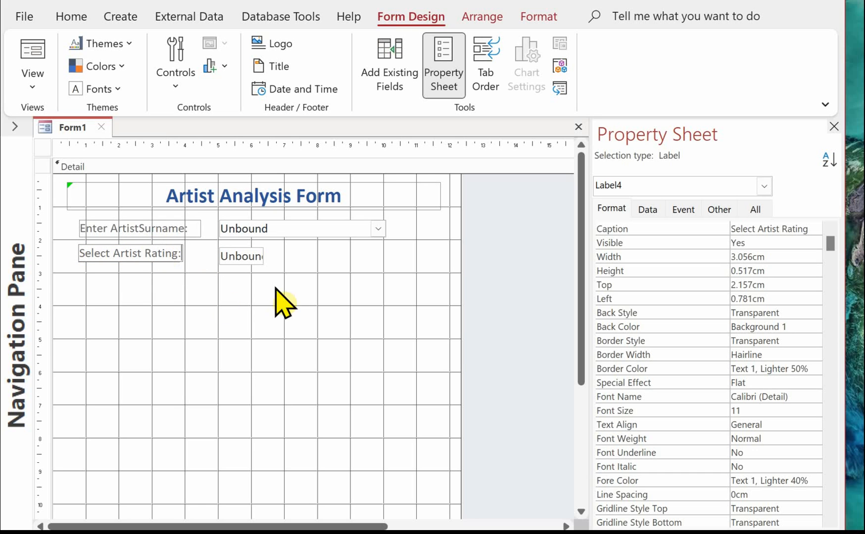
pyautogui.click(257, 300)
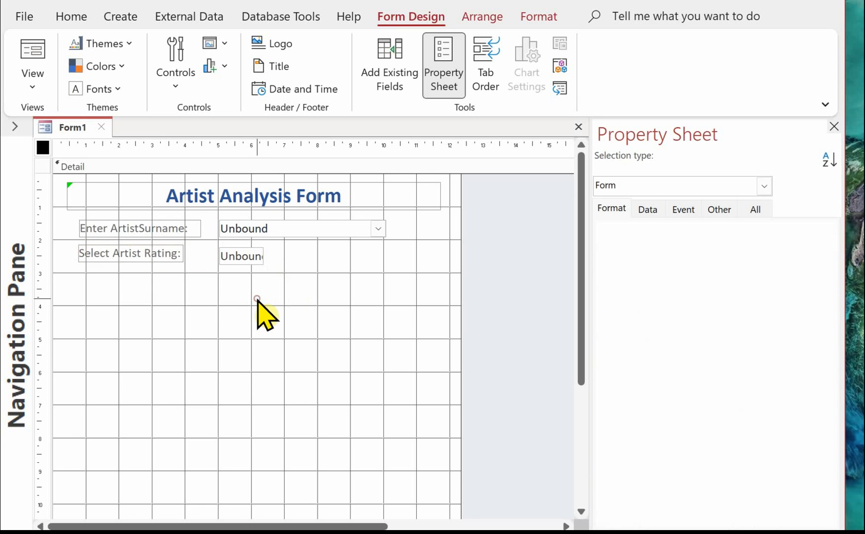
# Convert the artist rating text box into a combo box
pyautogui.click(244, 257)
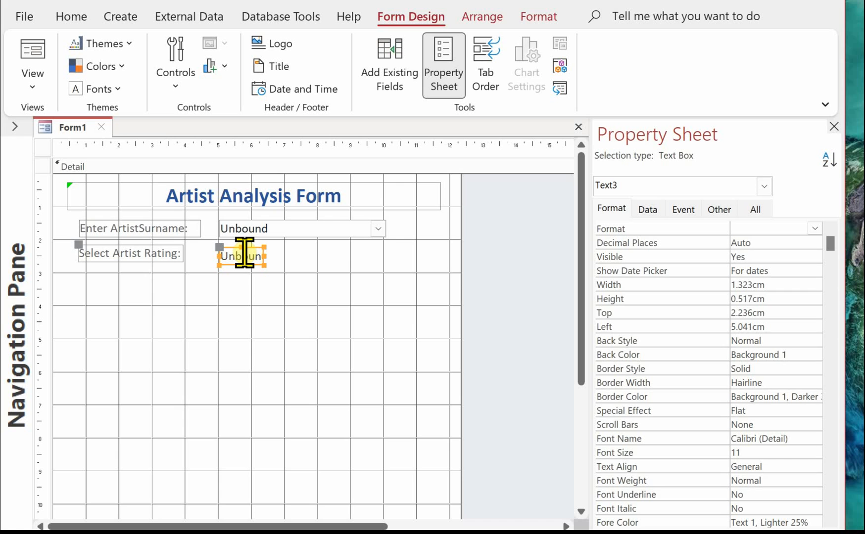
pyautogui.rightClick(245, 256)
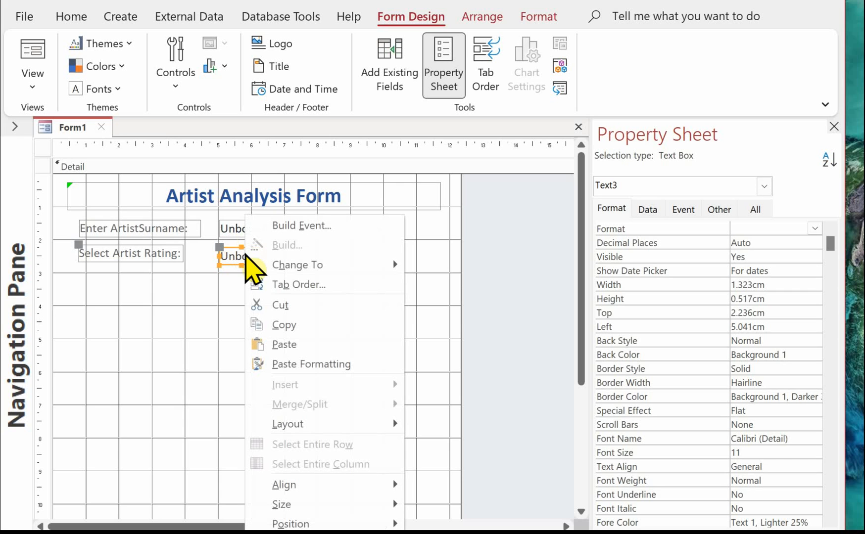
pyautogui.moveTo(291, 266)
pyautogui.click(472, 325)
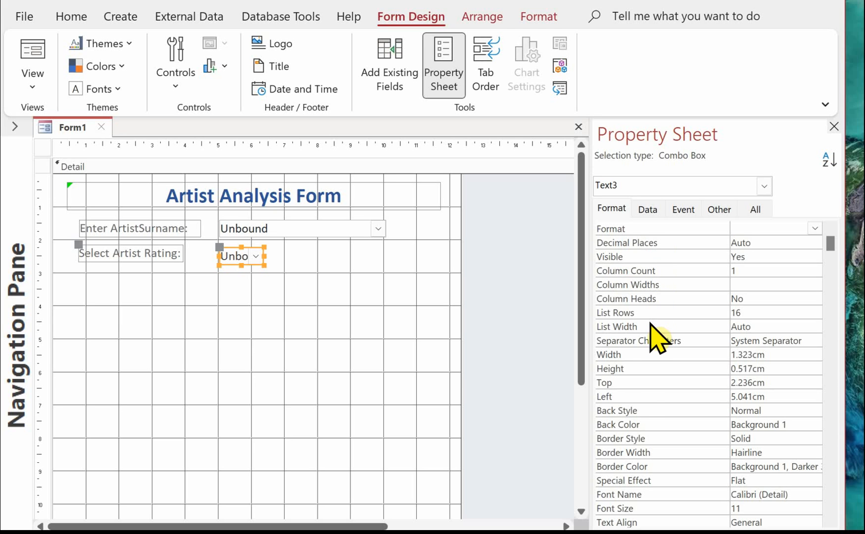
# Set the rating combo box's Allow Value List Edits to No, its row source type to Value List and its row source to 1;2;3
pyautogui.click(650, 209)
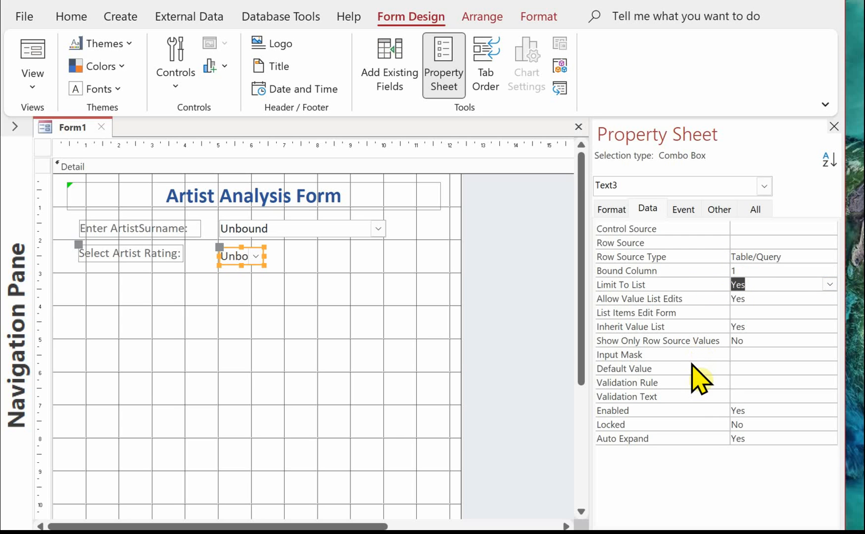
pyautogui.click(747, 290)
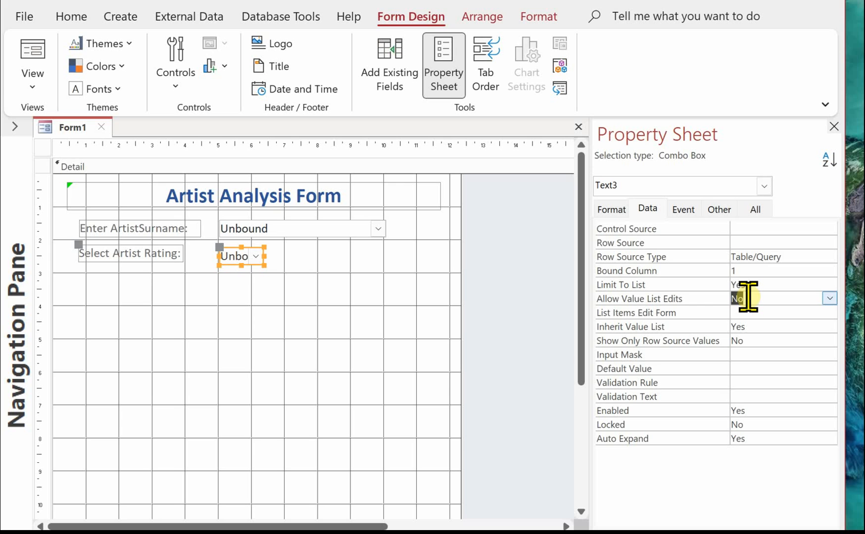
pyautogui.click(786, 257)
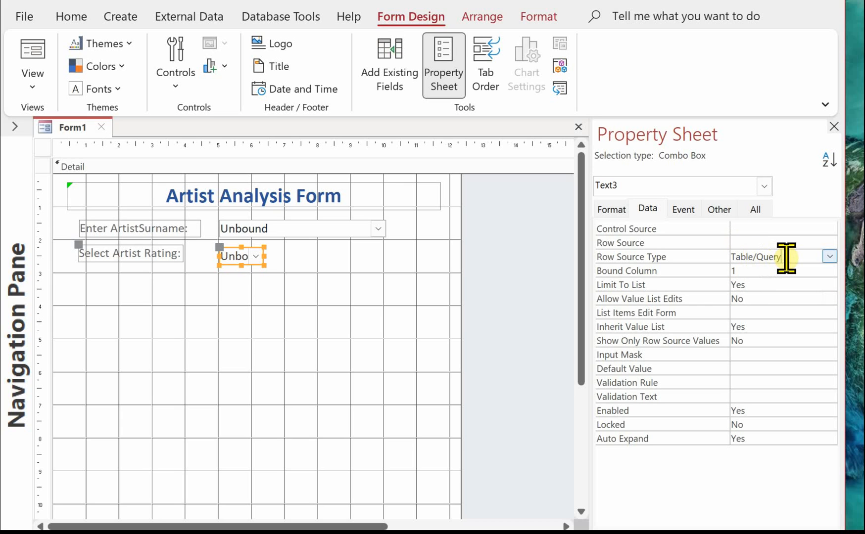
pyautogui.click(830, 257)
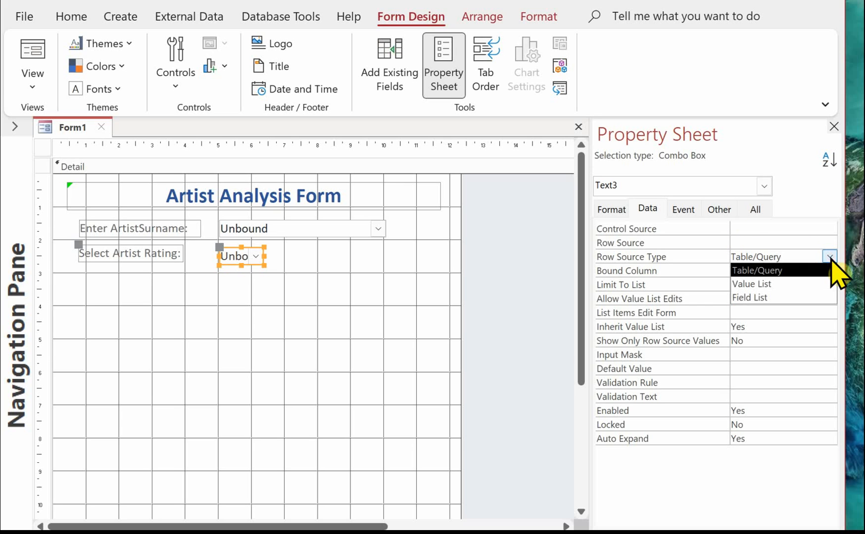
pyautogui.click(771, 284)
pyautogui.click(739, 243)
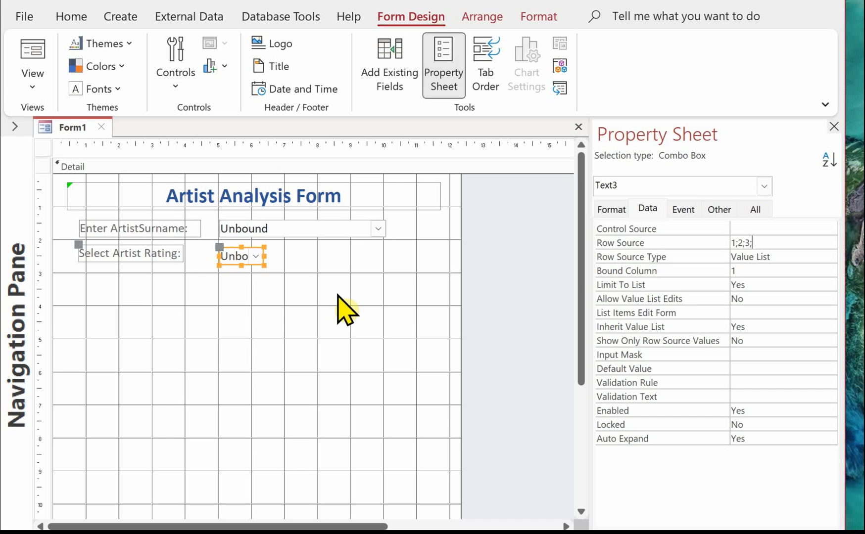
pyautogui.press('BackSpace')
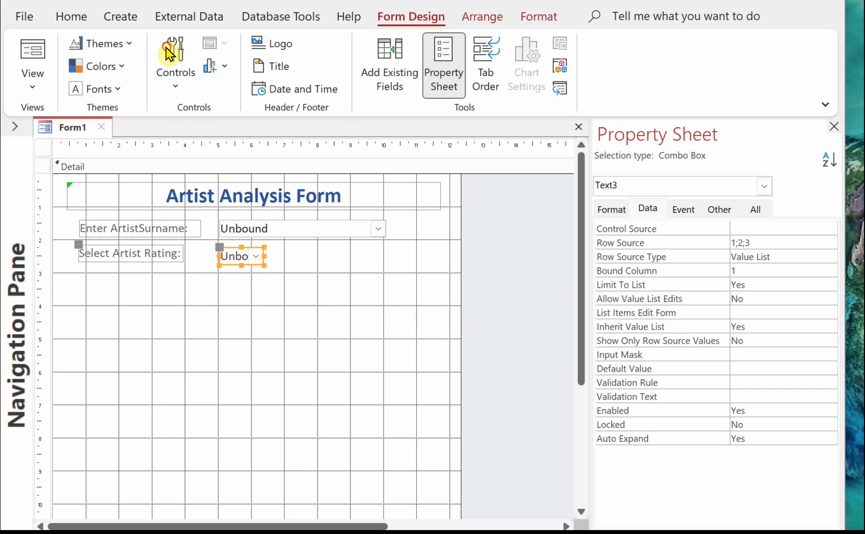
# Draw a straight horizontal line across nearly the full form width, just beneath the artist rating combo box
pyautogui.click(169, 54)
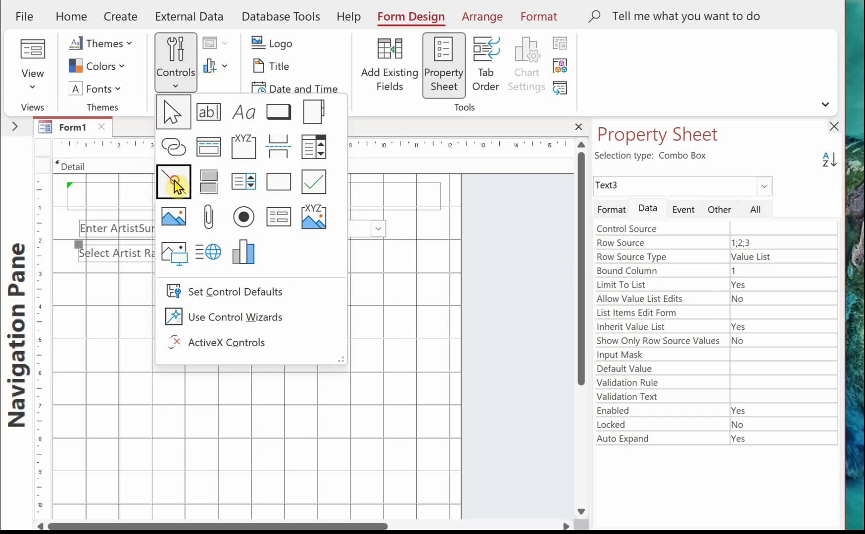
pyautogui.click(175, 182)
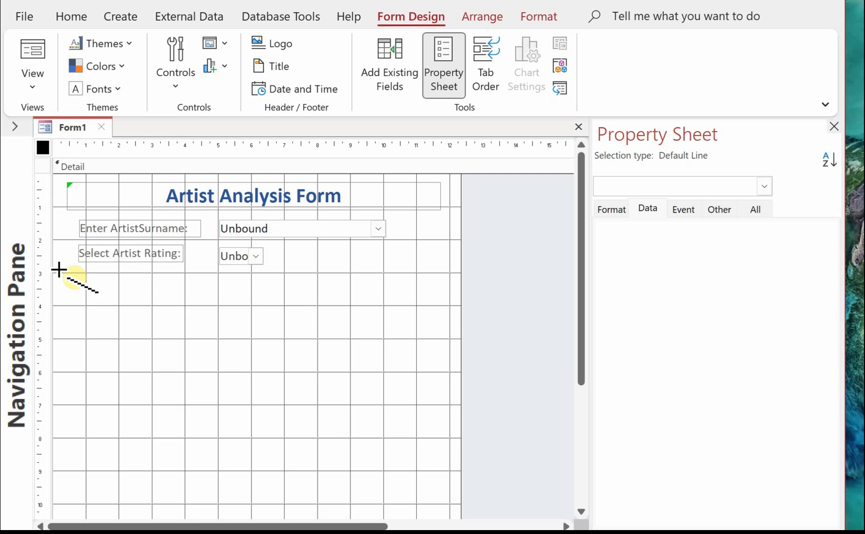
pyautogui.moveTo(61, 273); pyautogui.dragTo(447, 272)
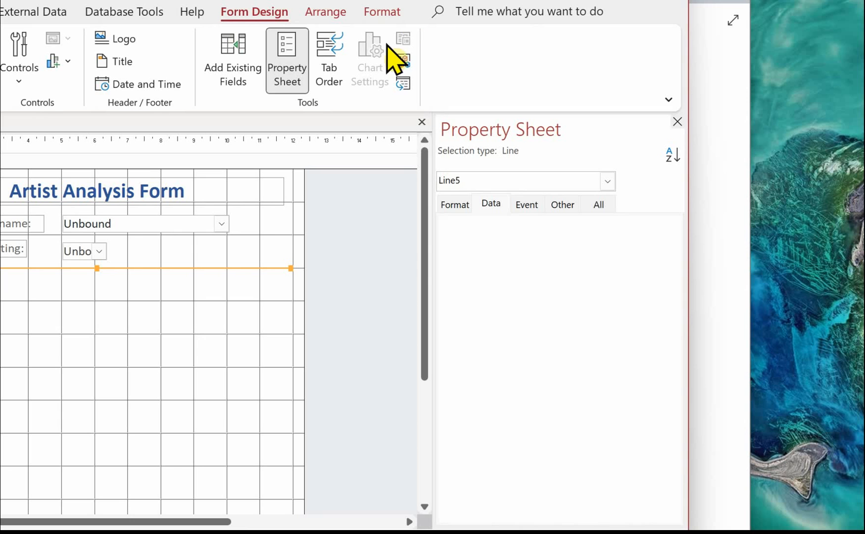
# Set the outline color of the horizontal line to a lighter blue theme shade
pyautogui.click(382, 14)
pyautogui.click(529, 74)
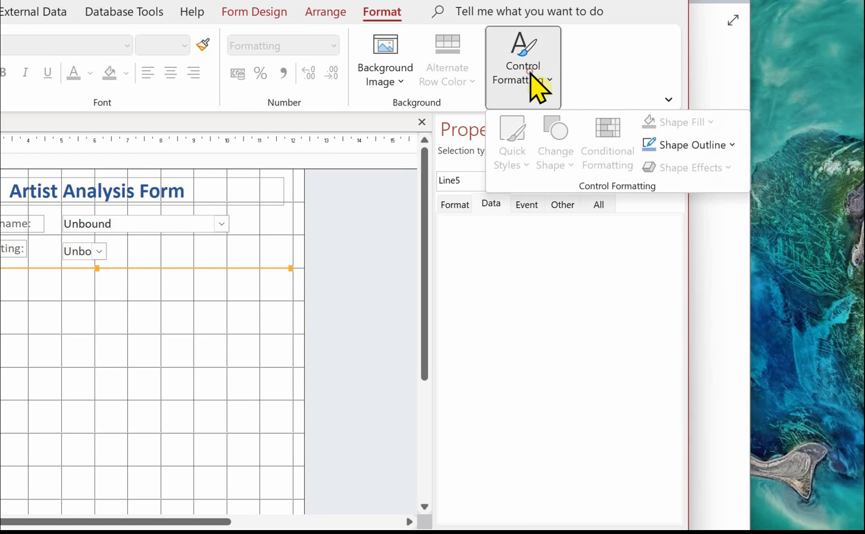
pyautogui.click(691, 148)
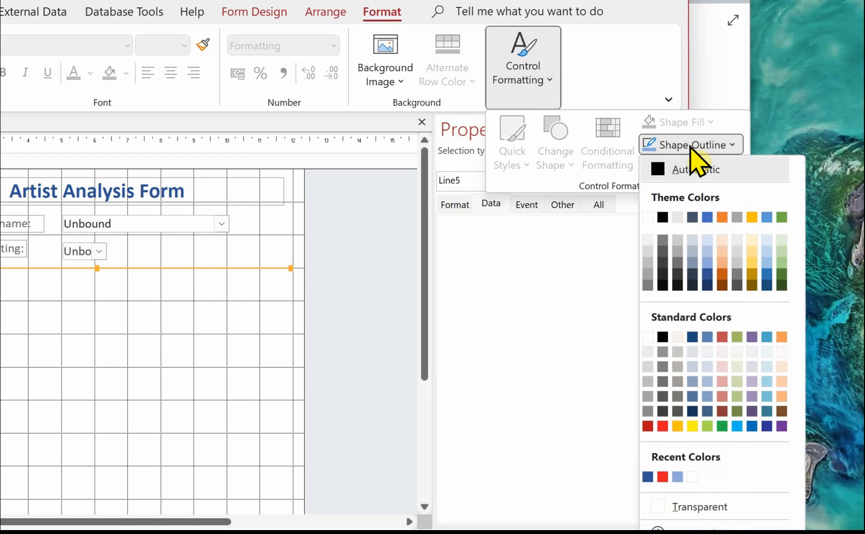
pyautogui.click(707, 260)
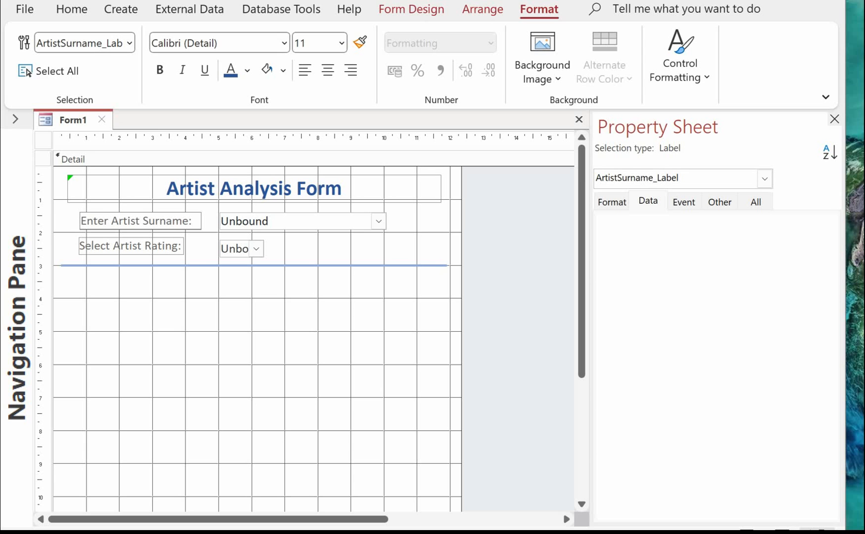
# Draw a text box about 3 cm wide and 0.6 cm high beneath the blue line and caption its label Artist Email:
pyautogui.click(411, 9)
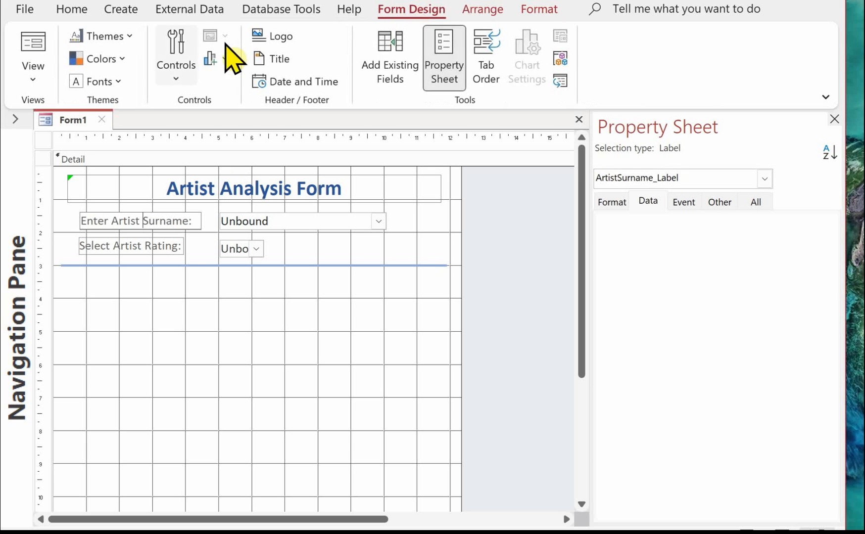
pyautogui.click(177, 57)
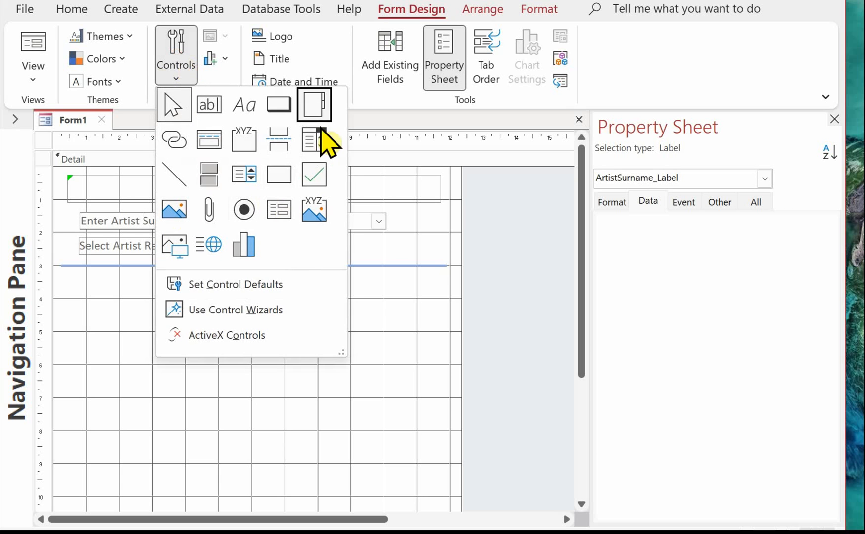
pyautogui.click(214, 106)
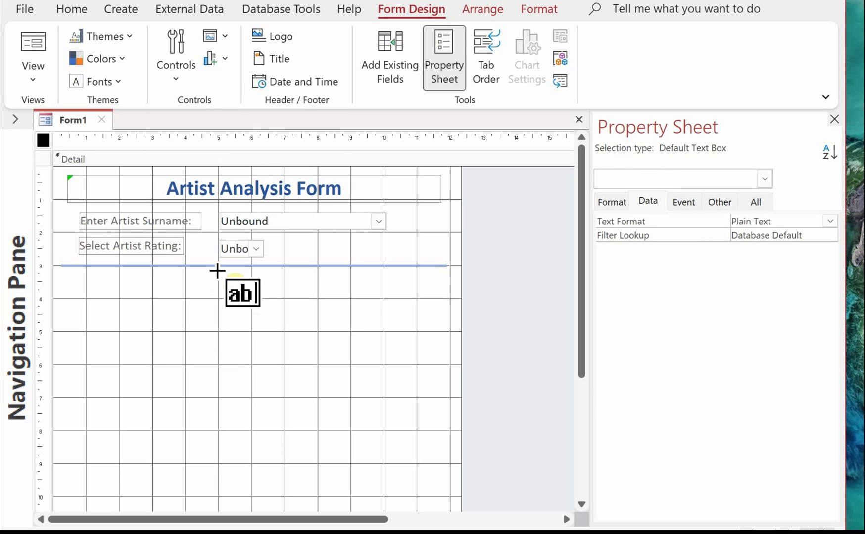
pyautogui.moveTo(219, 284); pyautogui.dragTo(319, 303)
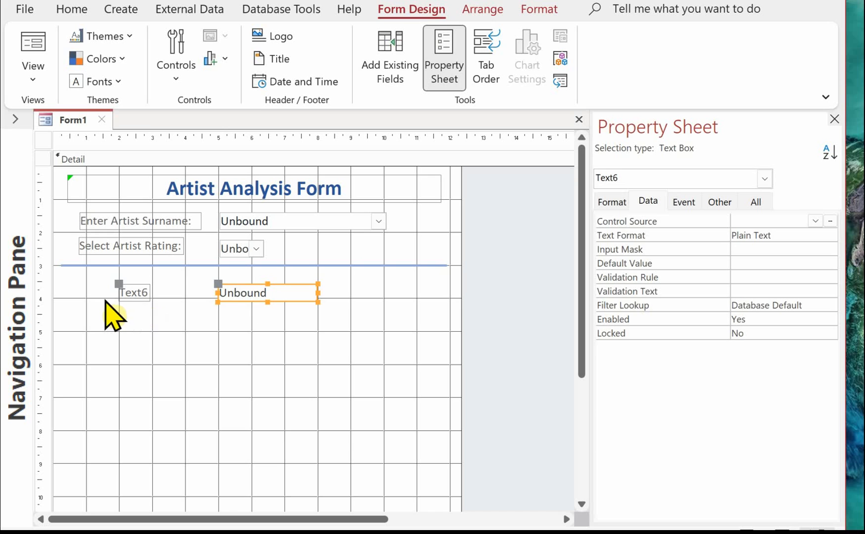
pyautogui.click(145, 293)
pyautogui.moveTo(147, 295); pyautogui.dragTo(119, 297)
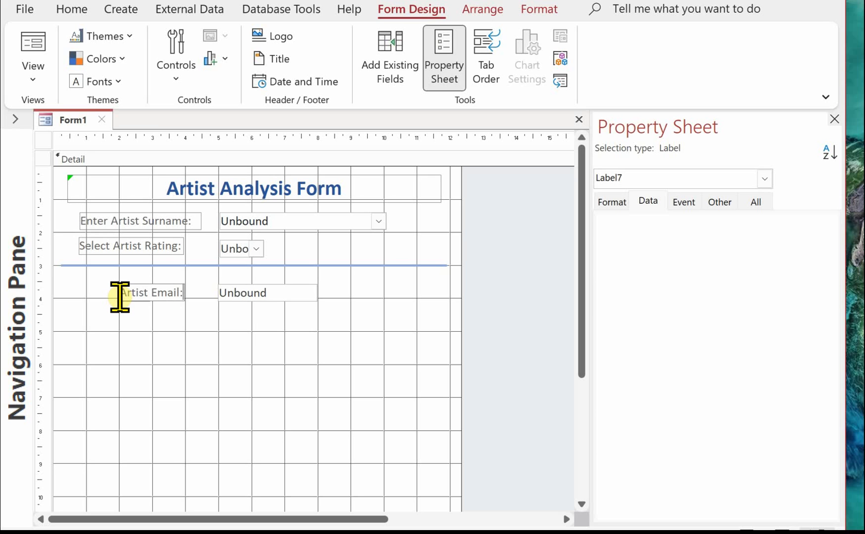
# Add text boxes beneath Artist Email with the labels No art created:, No art sold:, Min art price:, Max art price: and Total art sales:
pyautogui.click(180, 64)
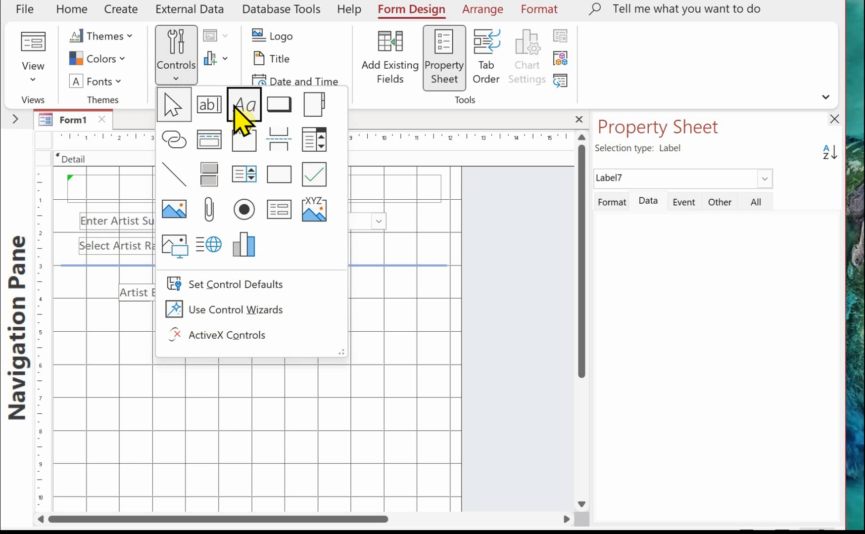
pyautogui.click(216, 105)
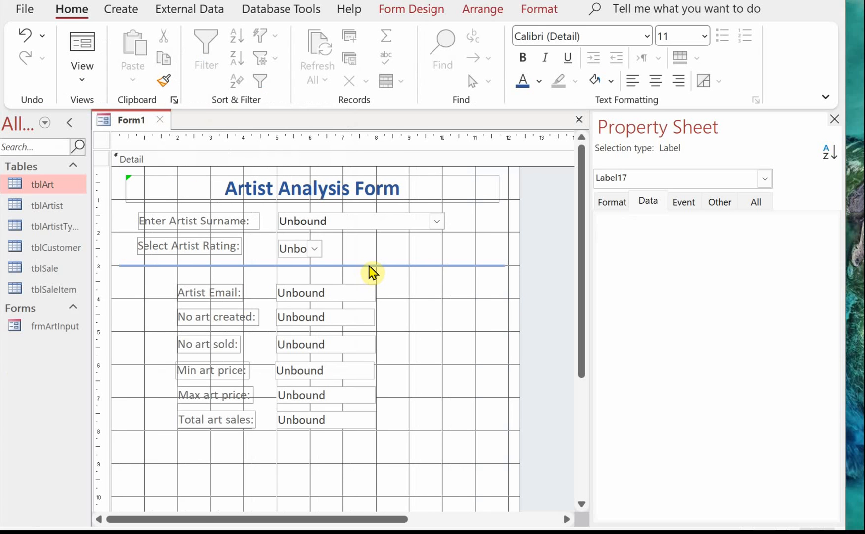
# Copy the blue horizontal line, paste it into the Detail section and move the copy beneath the Total art sales row
pyautogui.click(369, 266)
pyautogui.rightClick(369, 267)
pyautogui.click(412, 345)
pyautogui.rightClick(420, 352)
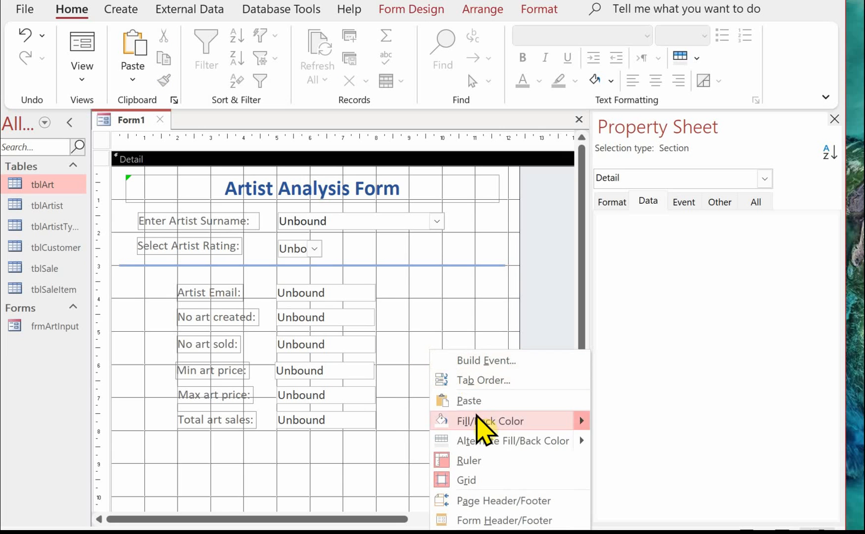
pyautogui.click(489, 402)
pyautogui.moveTo(350, 169); pyautogui.dragTo(359, 454)
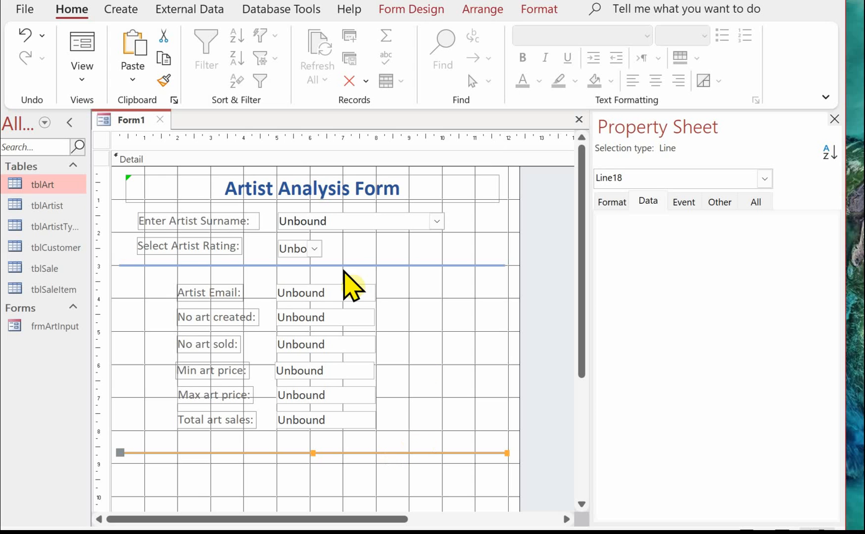
# Set the font color of all field labels, combo boxes and text boxes beneath the title to dark blue
pyautogui.click(210, 202)
pyautogui.moveTo(210, 205); pyautogui.dragTo(209, 444)
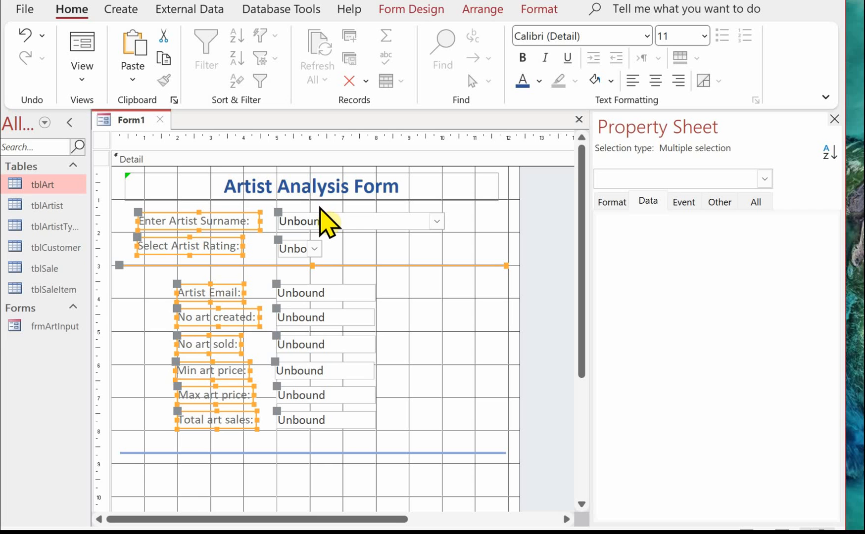
pyautogui.moveTo(320, 206); pyautogui.dragTo(316, 436)
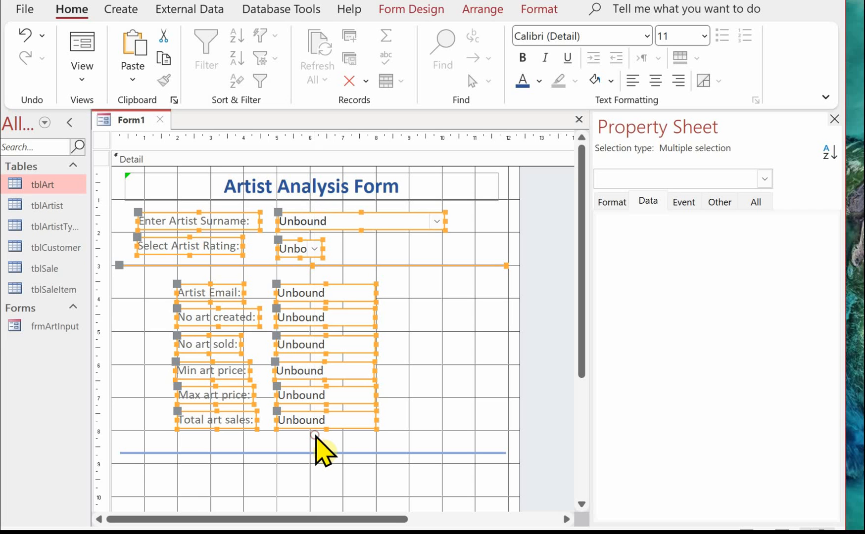
pyautogui.click(535, 10)
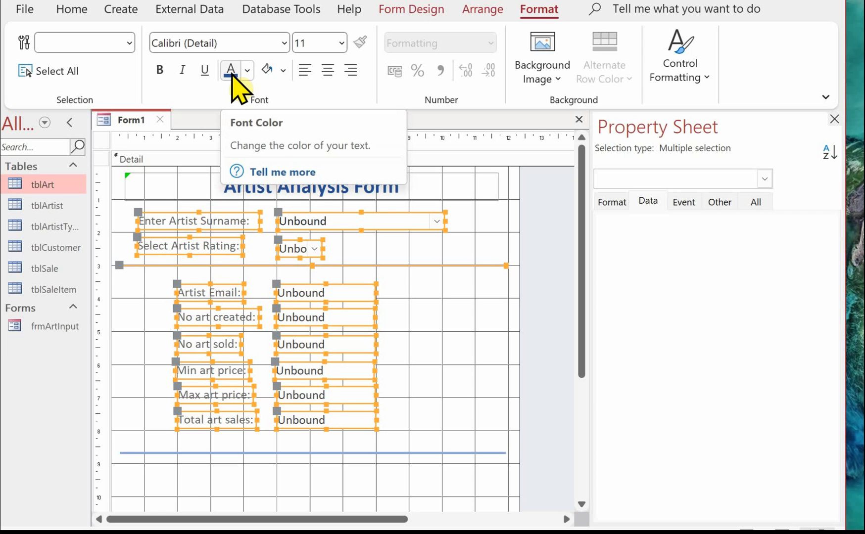
pyautogui.click(460, 356)
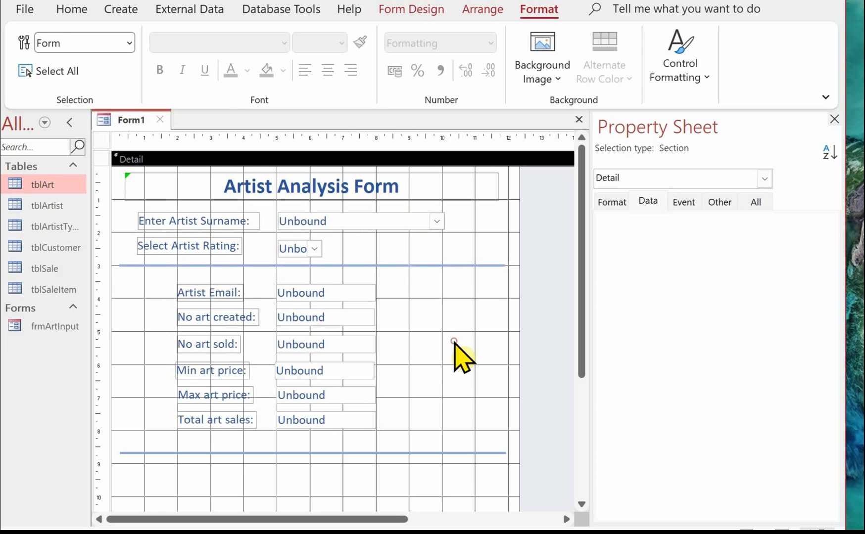
# Make all eight field labels bold, from Enter Artist Surname down to Total art sales
pyautogui.moveTo(210, 218); pyautogui.dragTo(217, 437)
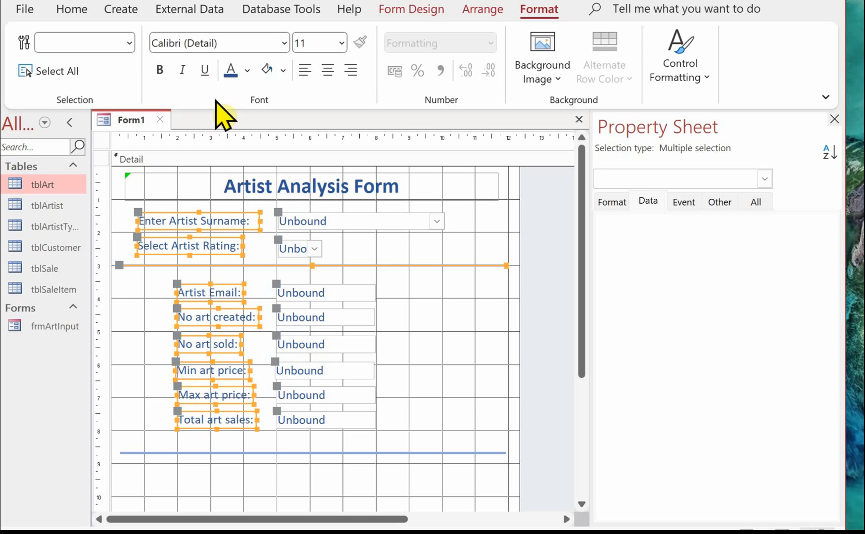
pyautogui.click(160, 71)
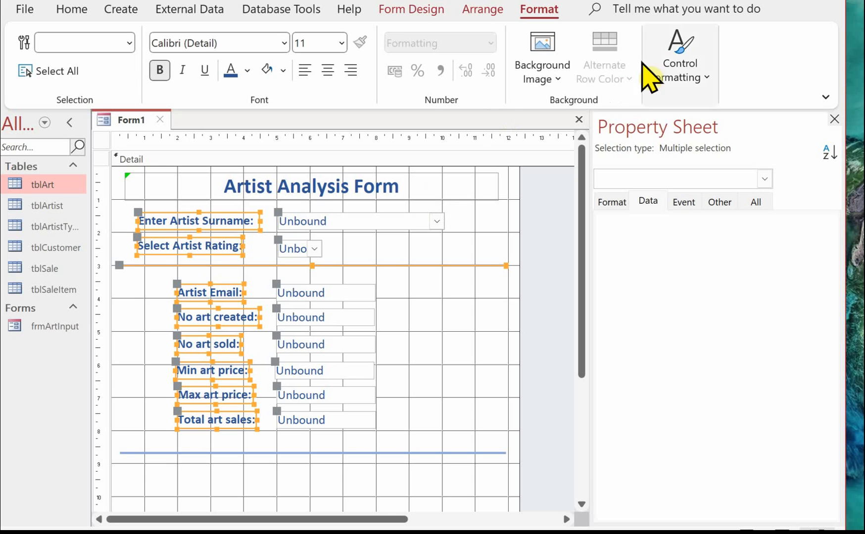
pyautogui.click(484, 11)
pyautogui.click(699, 74)
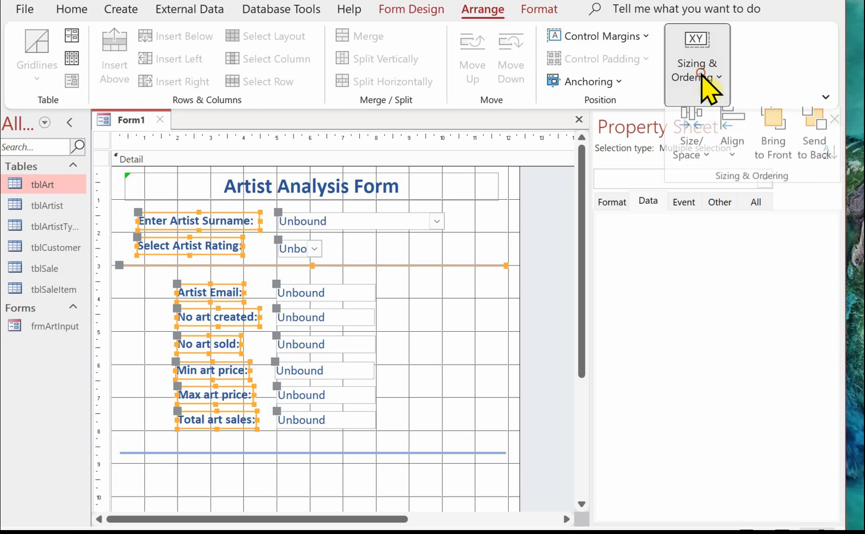
pyautogui.click(728, 157)
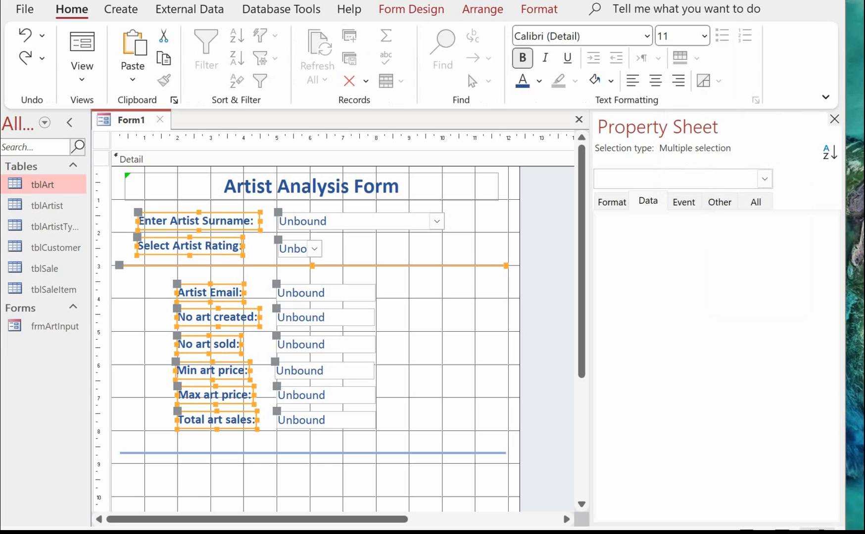
# Size the Enter Artist Surname and Select Artist Rating labels to the widest of the two
pyautogui.click(493, 11)
pyautogui.click(704, 83)
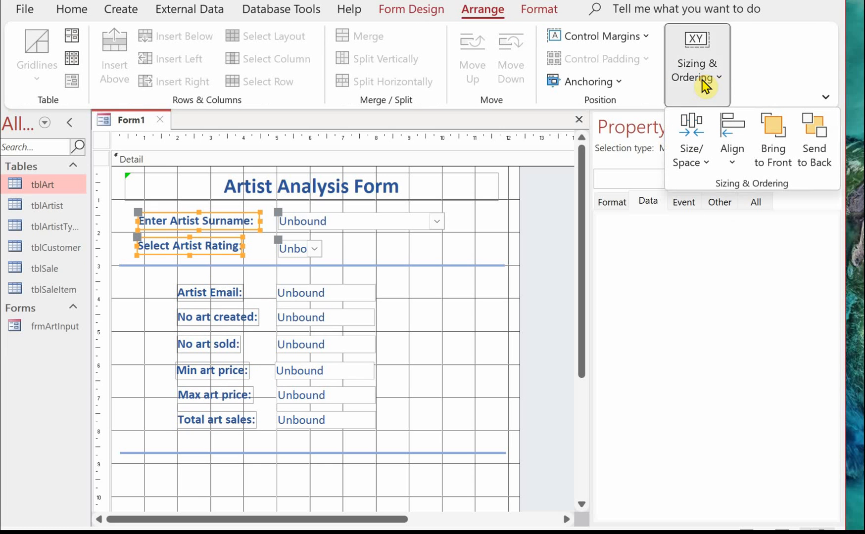
pyautogui.click(695, 159)
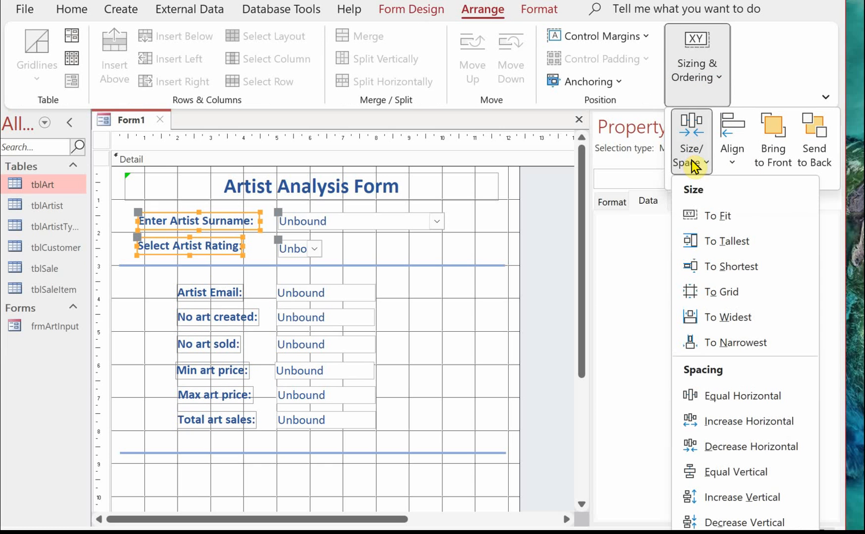
pyautogui.click(741, 319)
# Align the artist surname and artist rating labels to each other's right edge and right-align their text
pyautogui.click(739, 151)
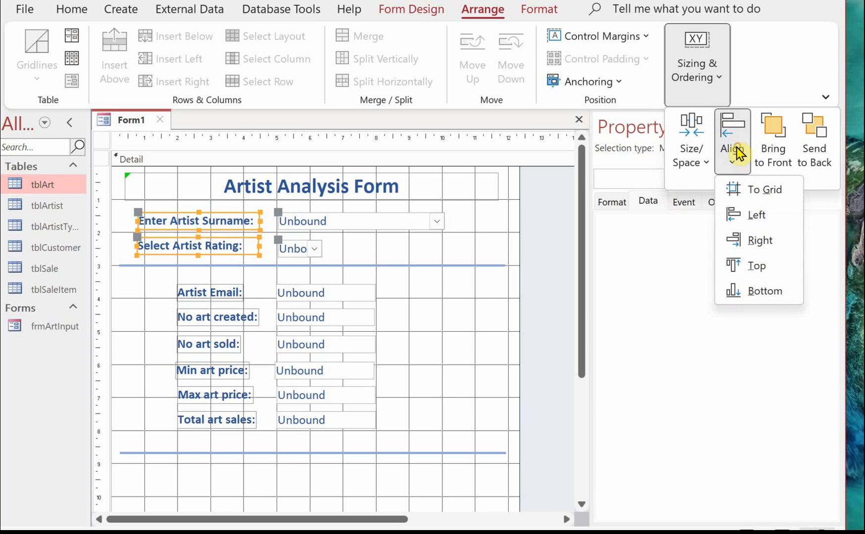
pyautogui.click(755, 240)
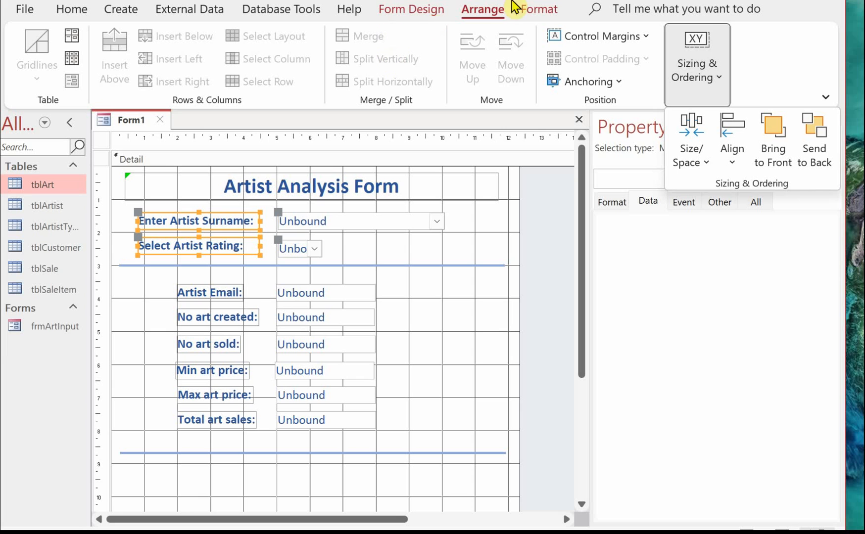
pyautogui.click(548, 15)
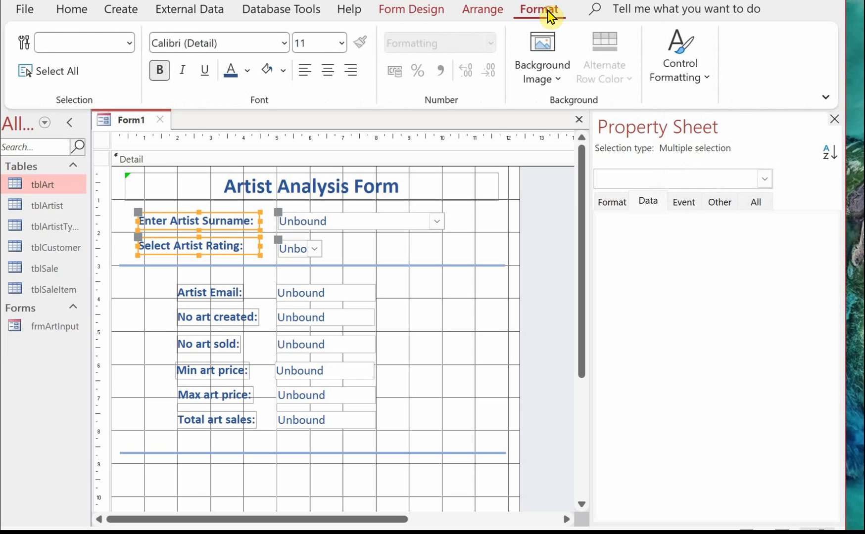
pyautogui.click(351, 74)
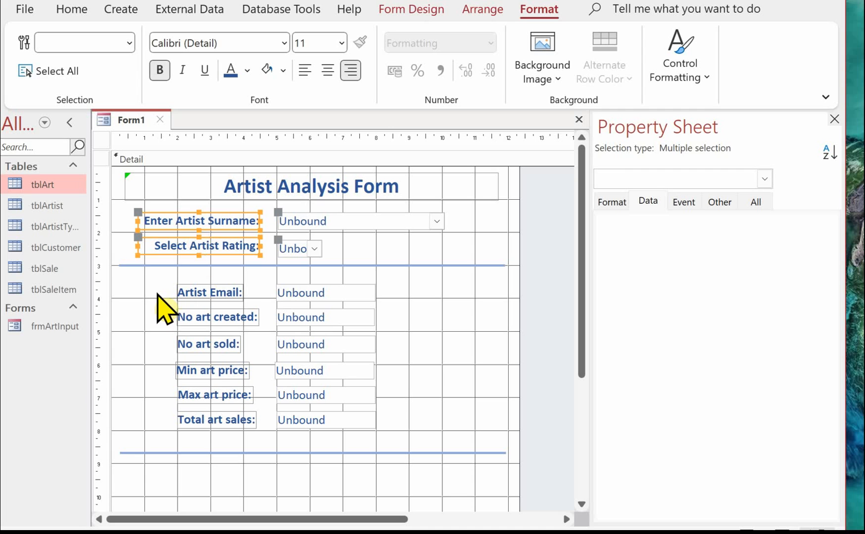
# Size the six labels from Artist Email to Total art sales to the widest and align them at their right edges
pyautogui.click(213, 266)
pyautogui.moveTo(213, 273); pyautogui.dragTo(219, 431)
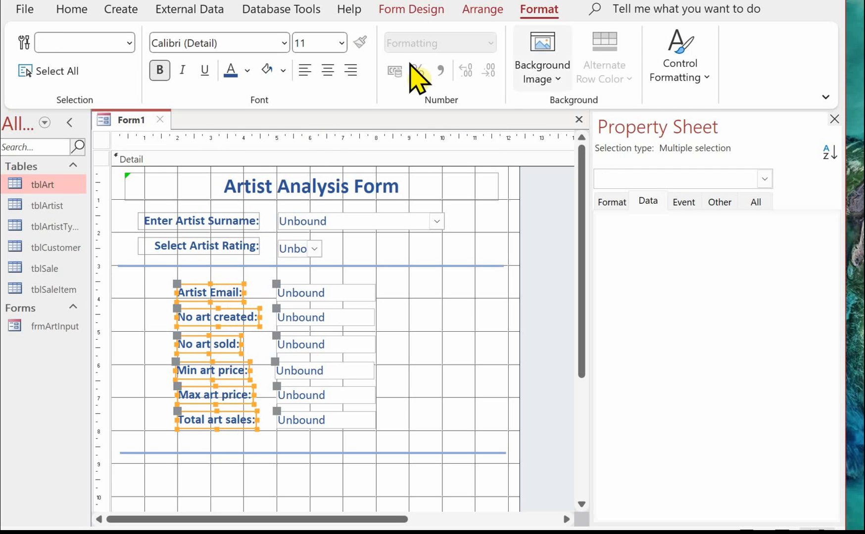
pyautogui.click(481, 10)
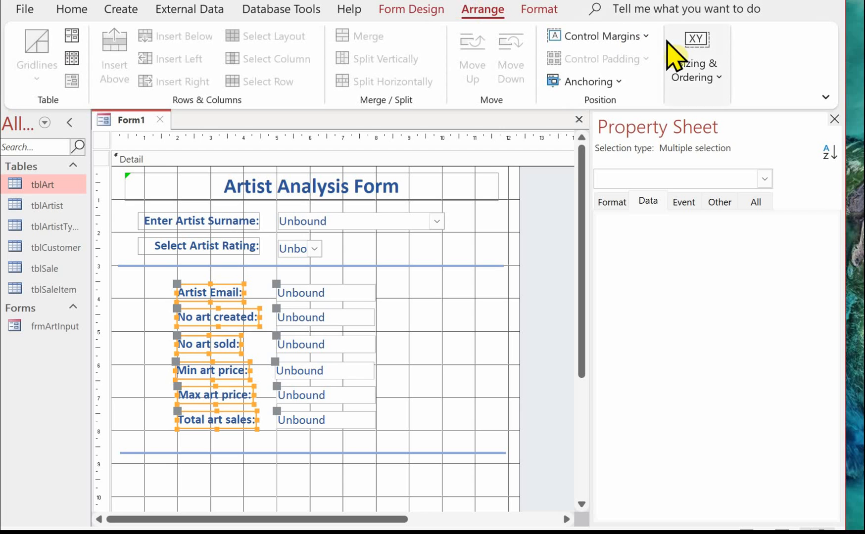
pyautogui.click(691, 67)
pyautogui.click(683, 158)
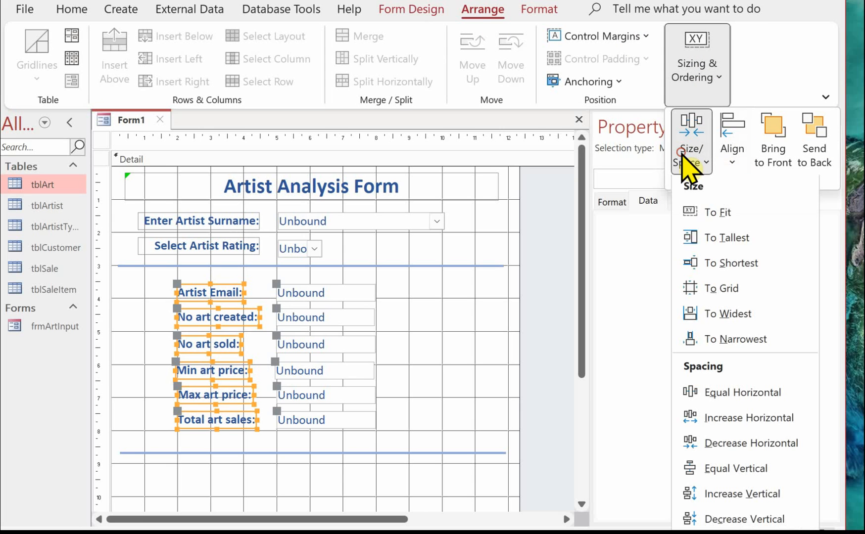
pyautogui.click(693, 315)
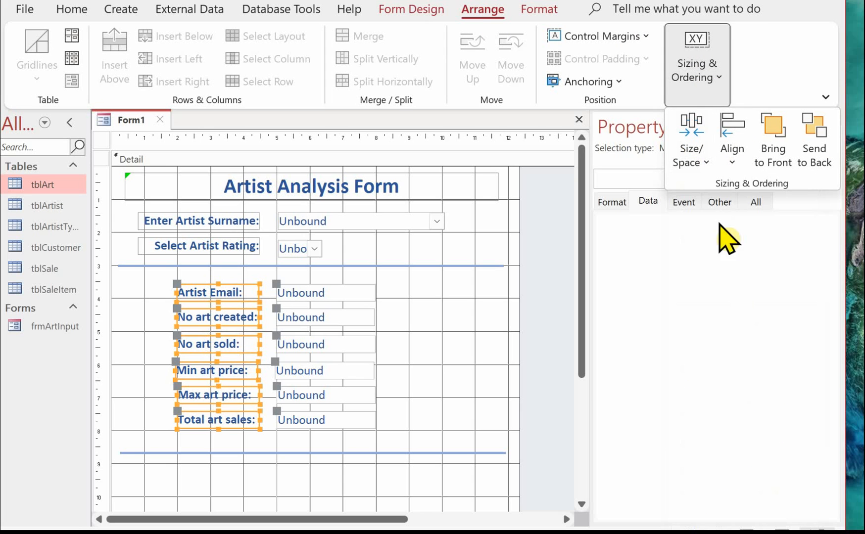
pyautogui.click(733, 154)
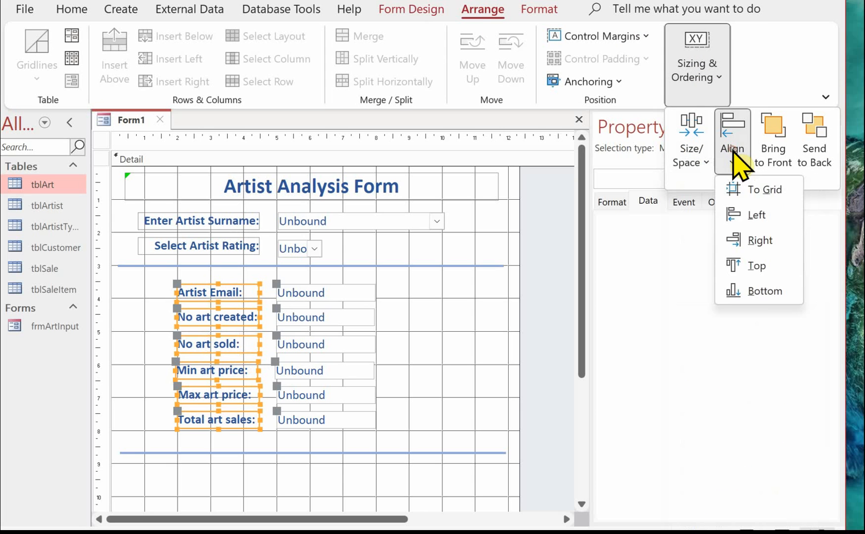
pyautogui.click(762, 240)
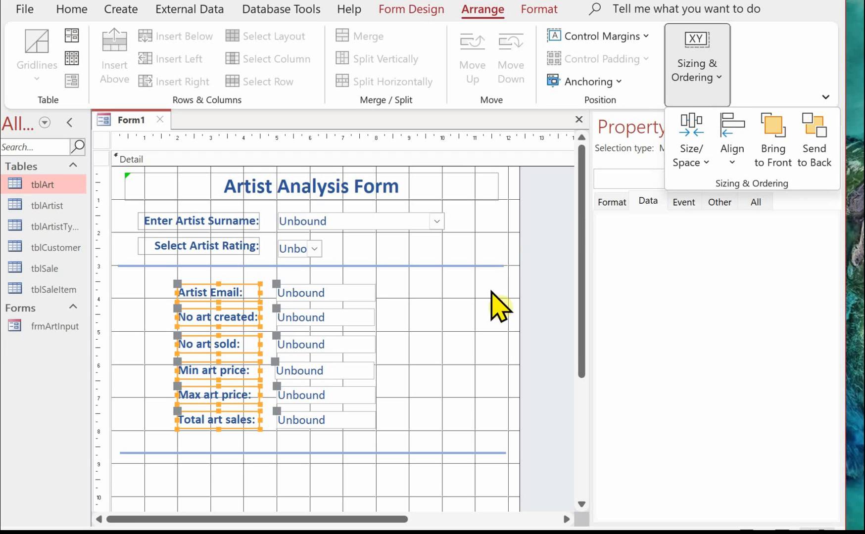
# Align the six unbound text boxes, from Artist Email to Total art sales, at their right edges
pyautogui.click(538, 342)
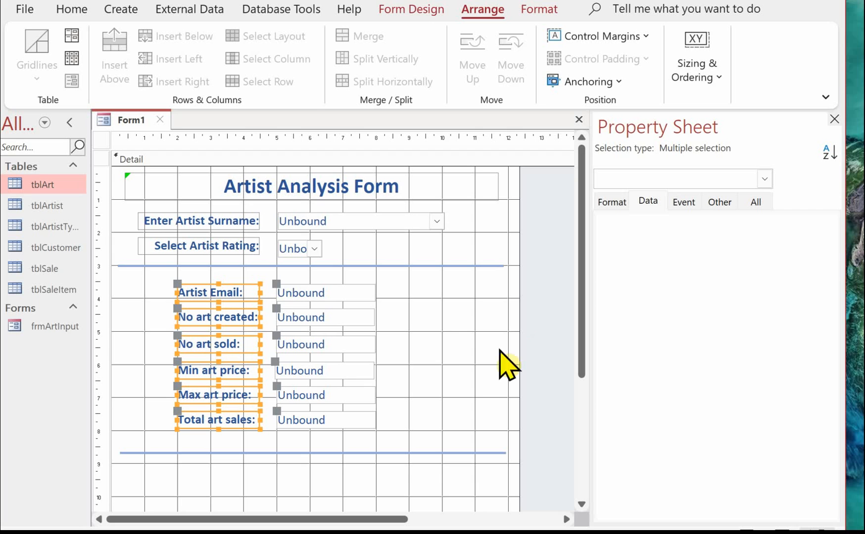
pyautogui.click(316, 273)
pyautogui.moveTo(317, 271); pyautogui.dragTo(318, 432)
pyautogui.click(709, 78)
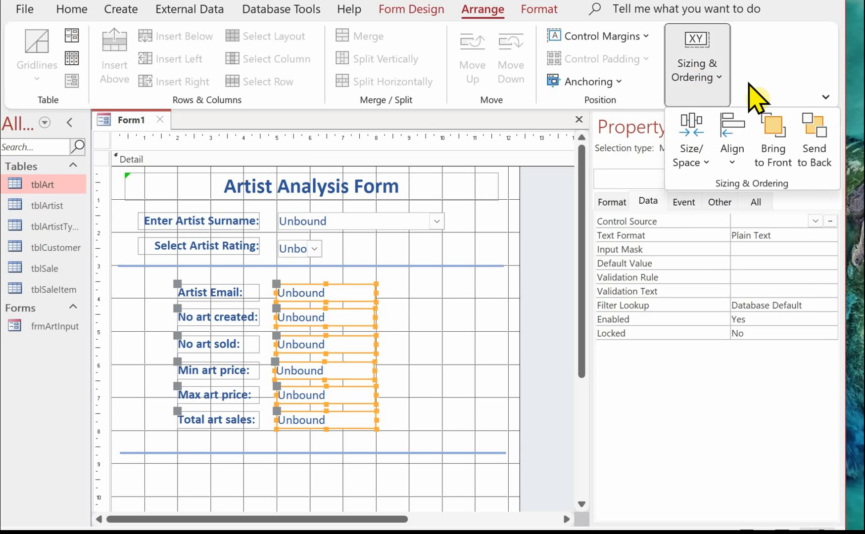
pyautogui.click(733, 157)
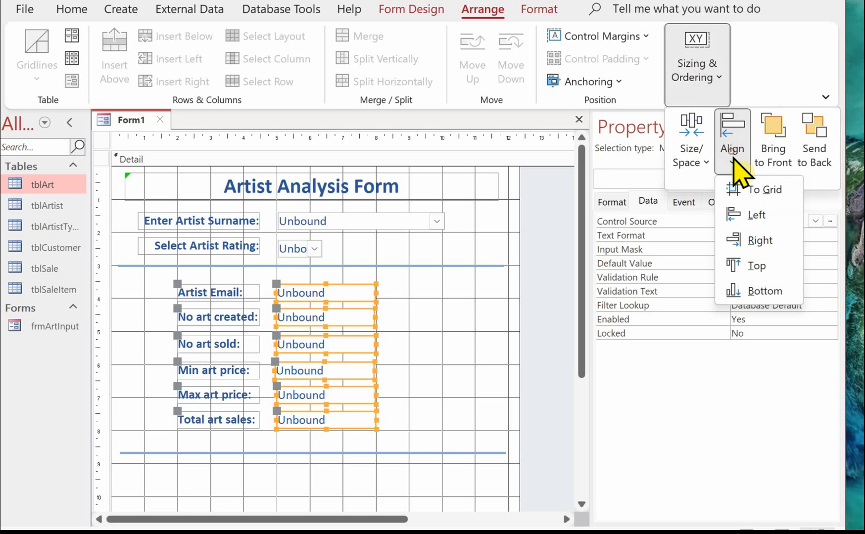
pyautogui.click(760, 240)
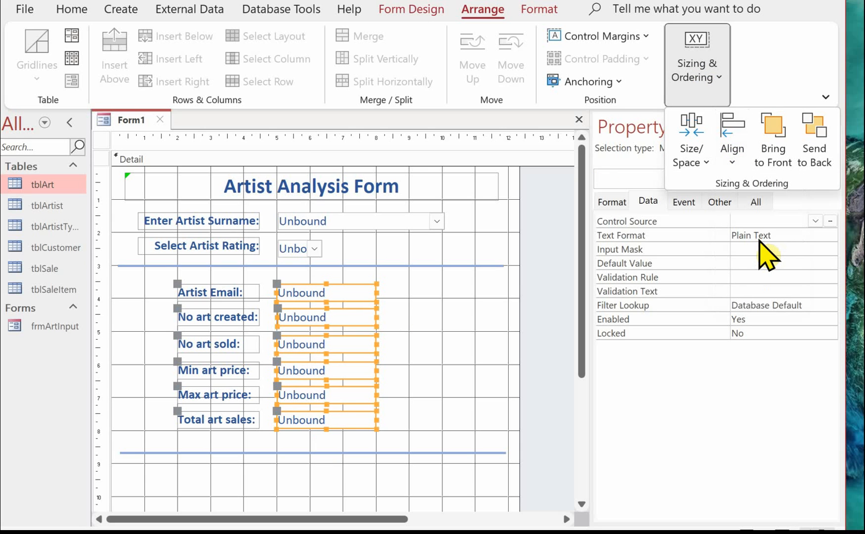
pyautogui.click(427, 354)
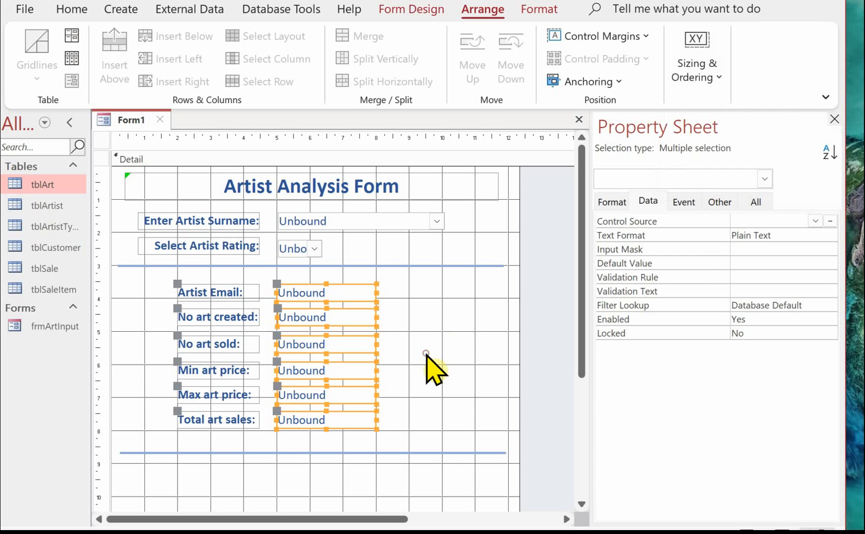
pyautogui.click(423, 289)
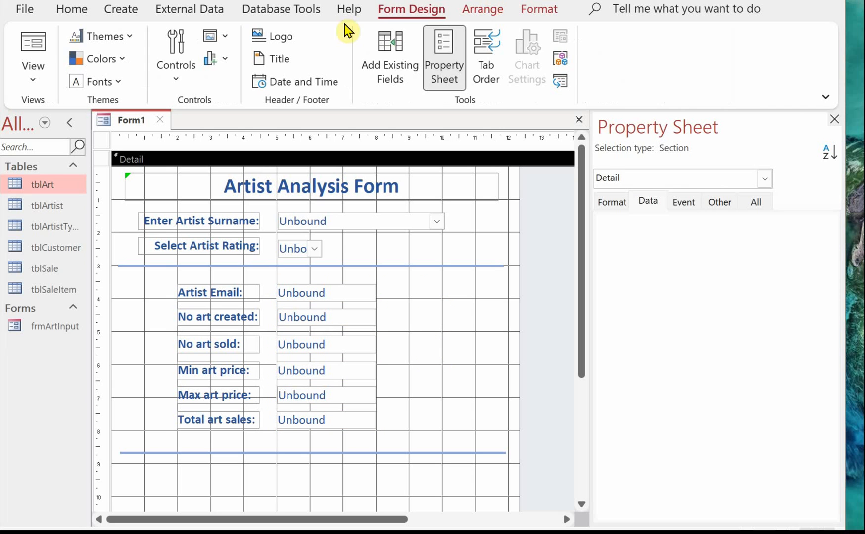
# Save the form as frmArtistAnalysis
pyautogui.rightClick(133, 121)
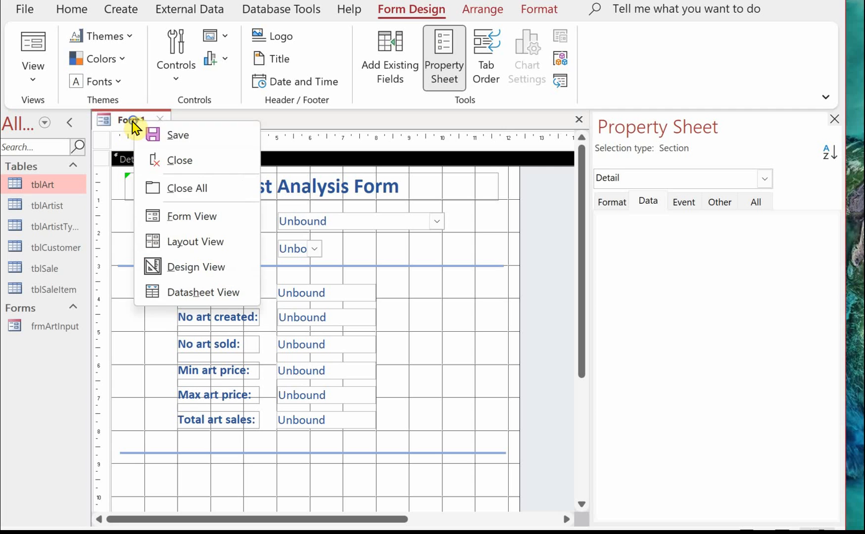
pyautogui.click(198, 137)
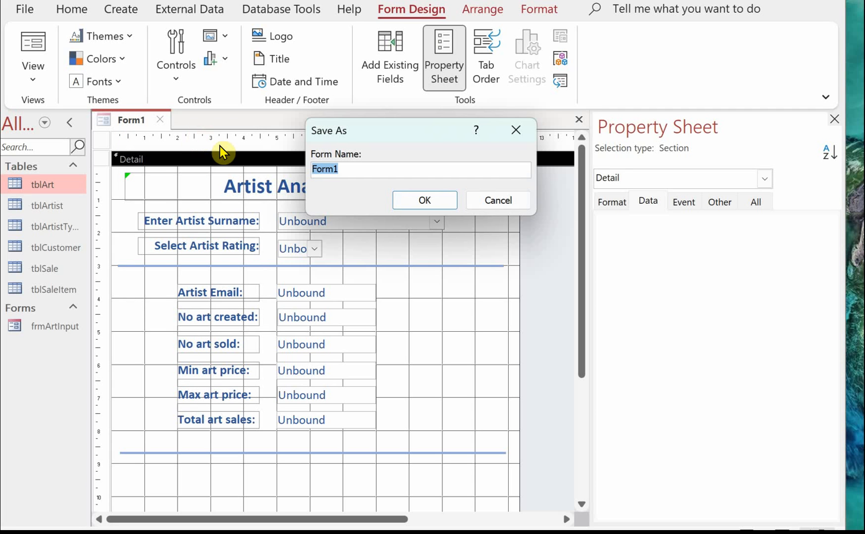
pyautogui.write('fr')
pyautogui.write('t')
pyautogui.click(432, 203)
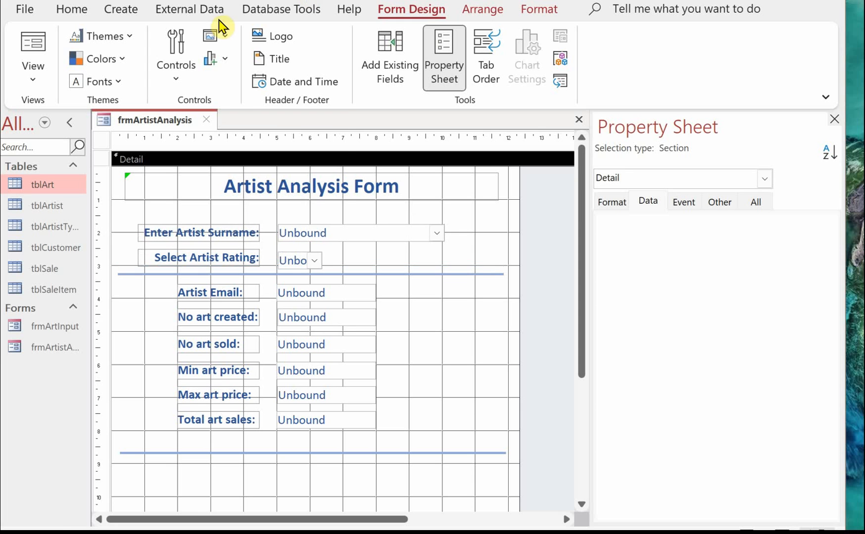
# Add a label reading "* data entry is required" between the form title and the artist surname field
pyautogui.click(174, 59)
pyautogui.click(244, 109)
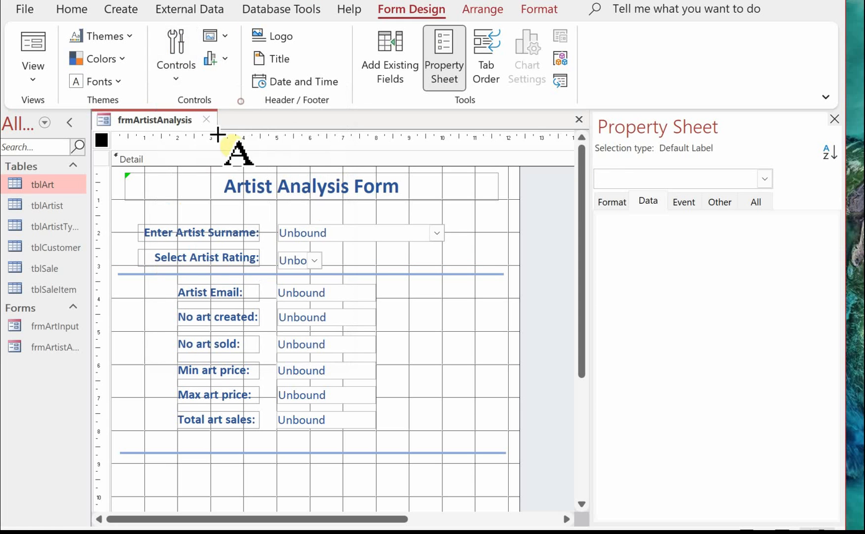
pyautogui.moveTo(188, 209); pyautogui.dragTo(394, 223)
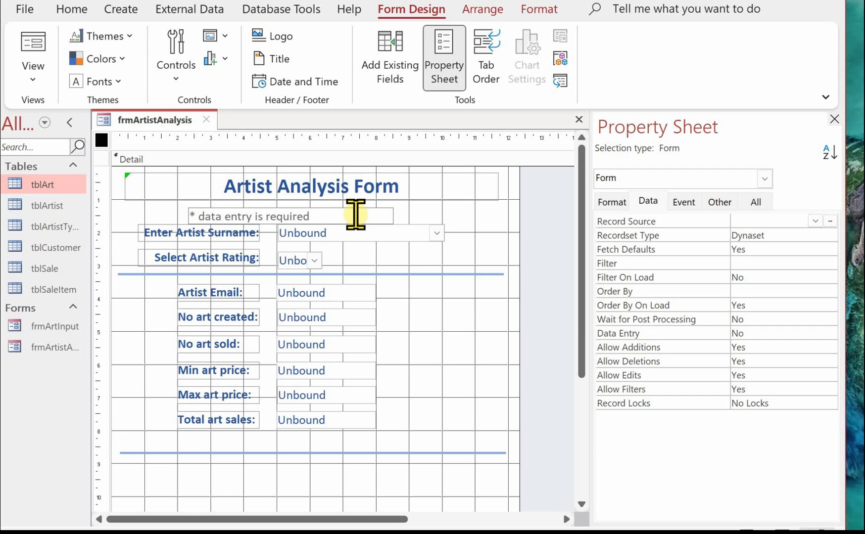
pyautogui.click(405, 214)
# Centre the text of the "* data entry is required" label and colour it red
pyautogui.click(314, 214)
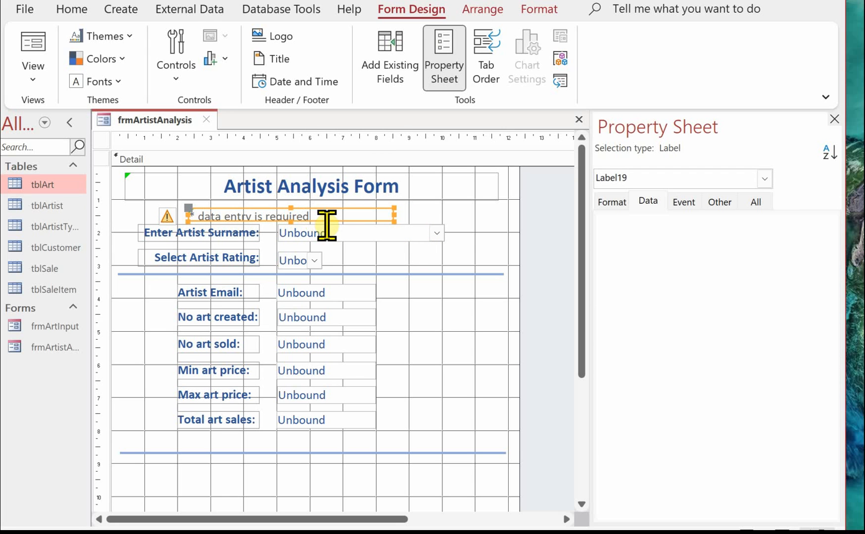
pyautogui.click(537, 10)
pyautogui.click(328, 70)
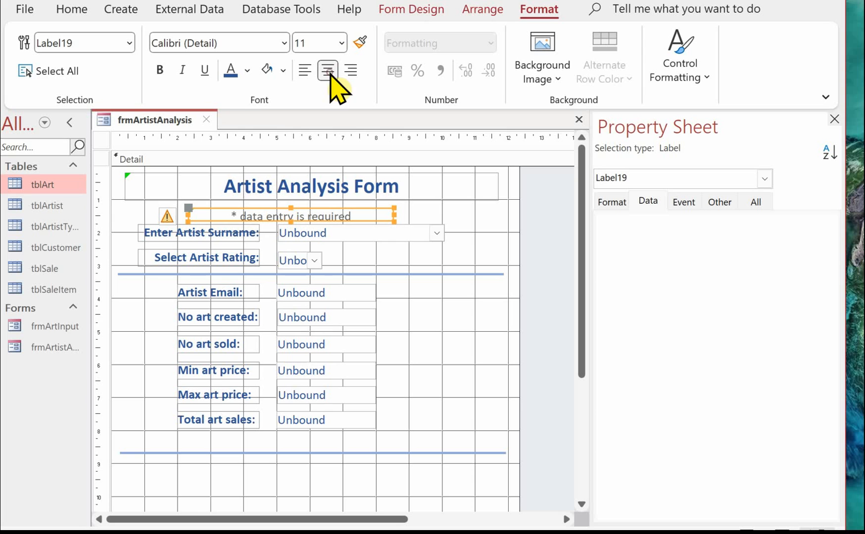
pyautogui.click(247, 71)
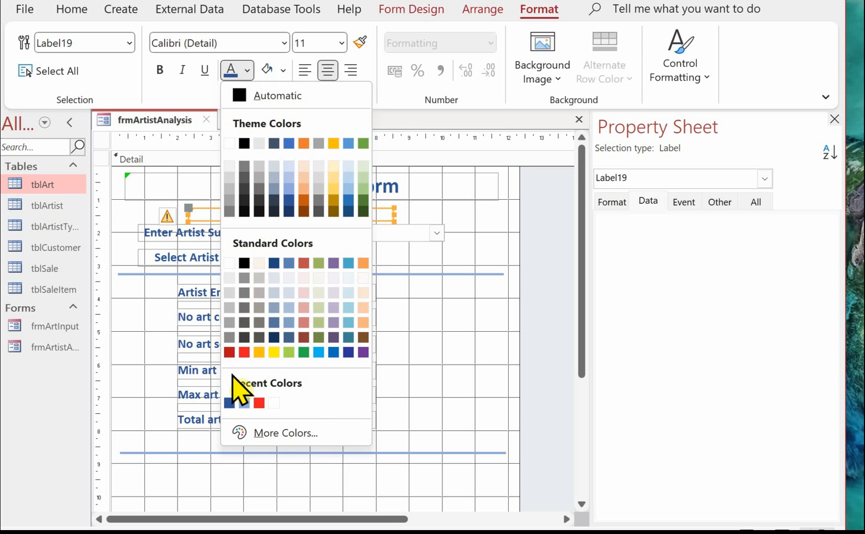
pyautogui.click(259, 404)
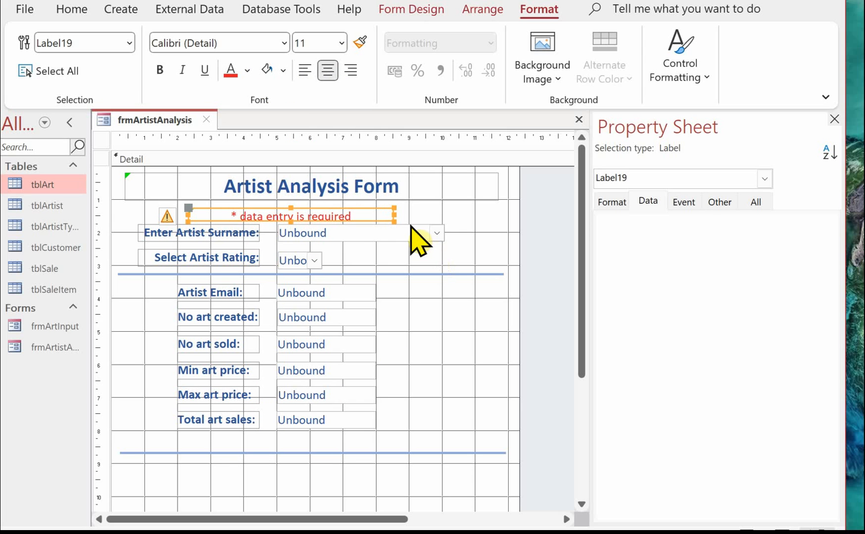
# Make the "* data entry is required" label slightly taller and nudge it rightward until it is centred beneath the title
pyautogui.moveTo(290, 208); pyautogui.dragTo(290, 203)
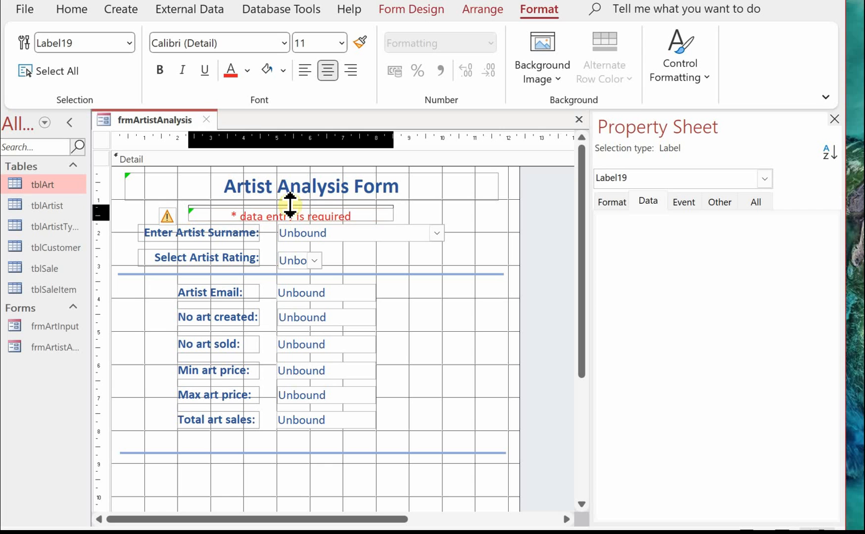
pyautogui.click(363, 207)
pyautogui.press('Right')
pyautogui.press('Right')
pyautogui.press('Right')
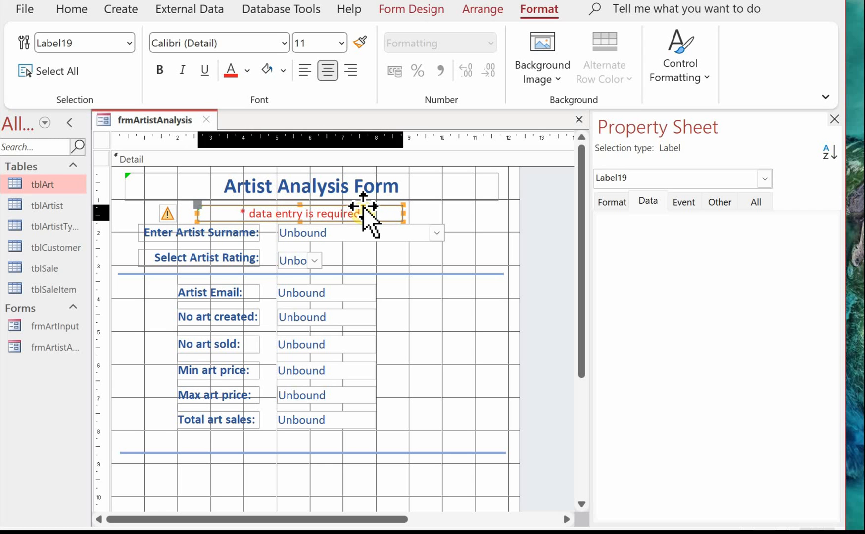
pyautogui.press('Right')
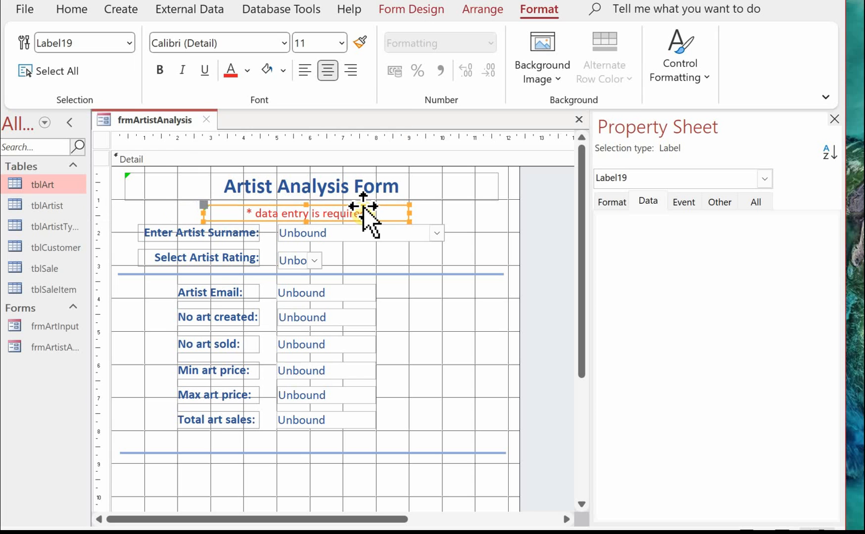
pyautogui.click(362, 259)
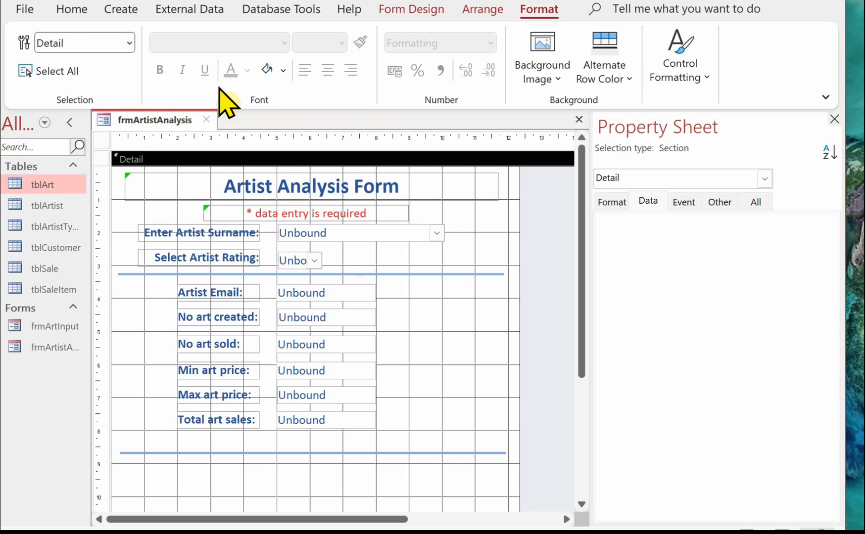
# Add a small label containing only "*" in the empty area beyond the artist surname combo box
pyautogui.click(420, 10)
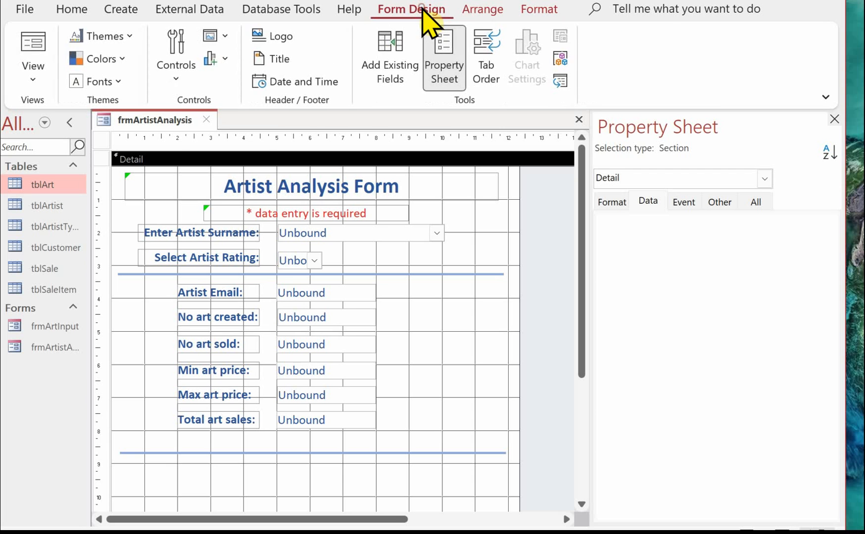
pyautogui.click(174, 47)
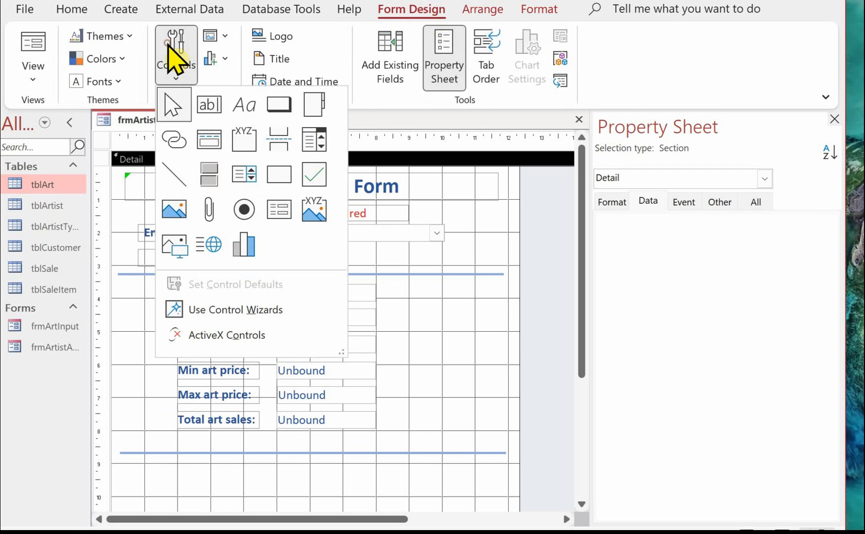
pyautogui.click(244, 105)
pyautogui.moveTo(470, 213); pyautogui.dragTo(487, 229)
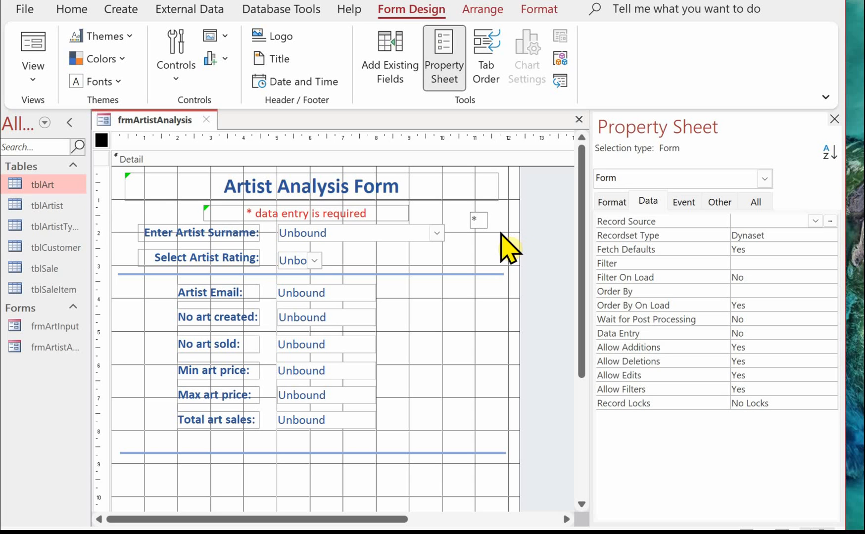
pyautogui.click(473, 241)
# Format the small asterisk label as red, bold, 14-point text
pyautogui.click(479, 220)
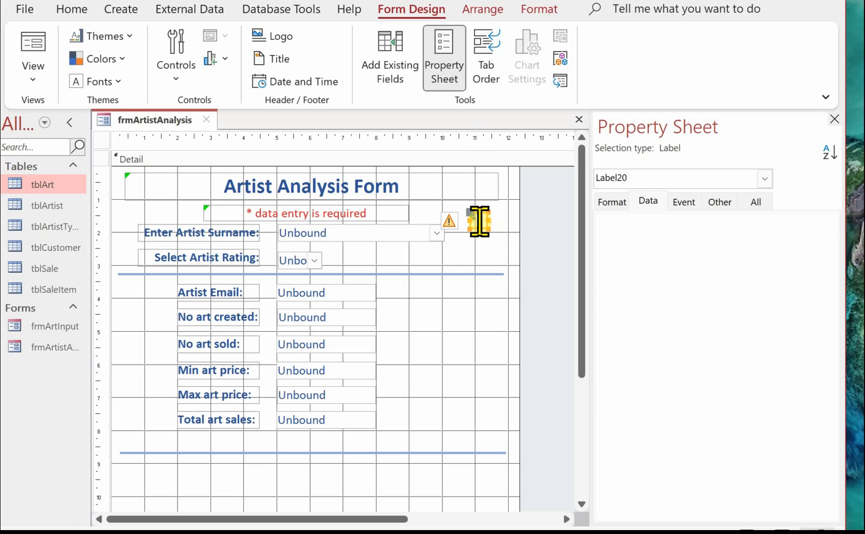
pyautogui.click(529, 9)
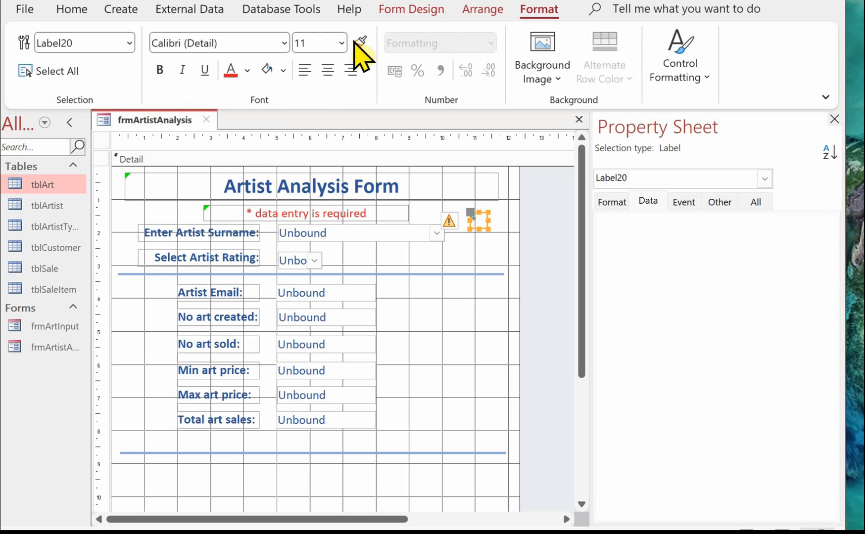
pyautogui.click(159, 70)
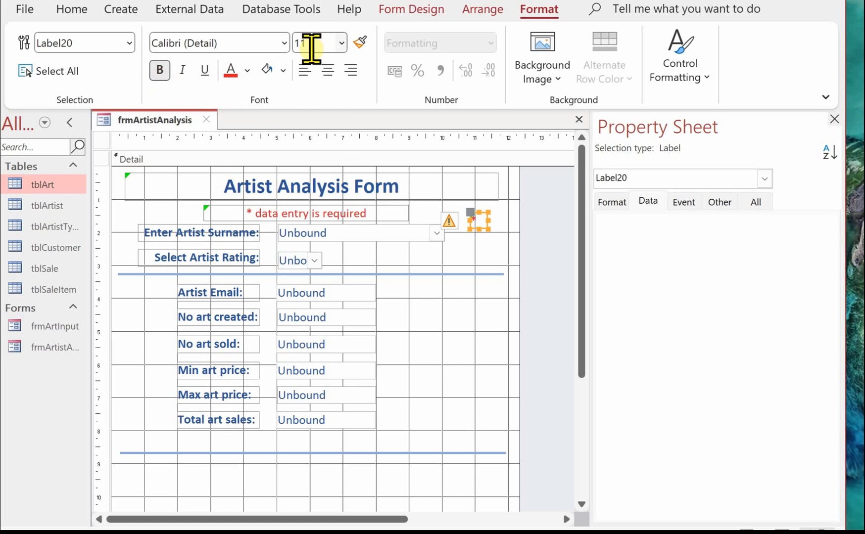
pyautogui.click(341, 43)
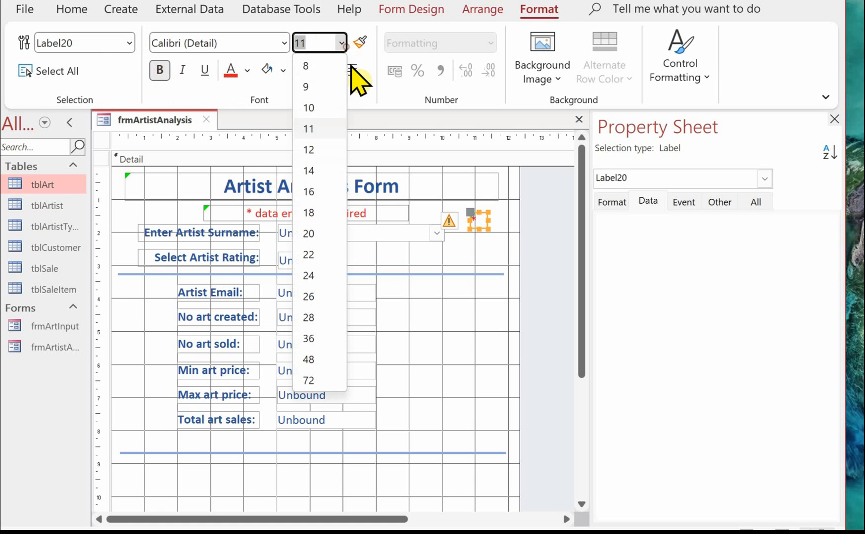
pyautogui.click(328, 171)
pyautogui.click(479, 249)
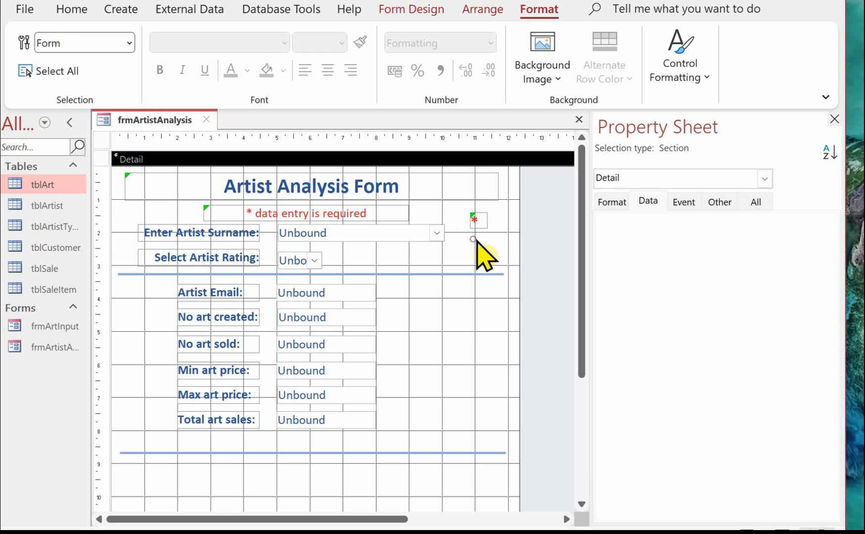
# Duplicate the red asterisk label and place the copy just after the artist rating combo box
pyautogui.click(480, 222)
pyautogui.rightClick(480, 221)
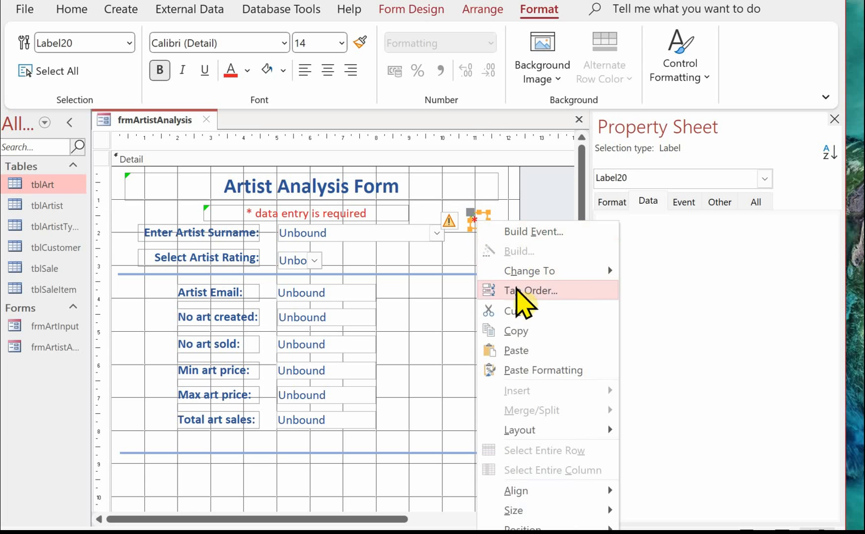
pyautogui.click(522, 331)
pyautogui.rightClick(468, 246)
pyautogui.click(515, 297)
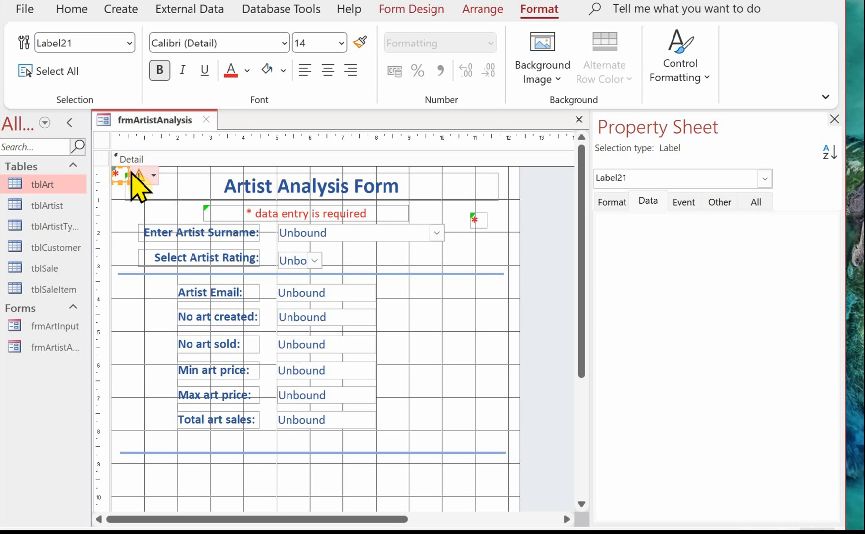
pyautogui.moveTo(127, 172); pyautogui.dragTo(340, 258)
# Move the original red asterisk label to just after the artist surname combo box
pyautogui.click(479, 223)
pyautogui.moveTo(474, 219); pyautogui.dragTo(455, 234)
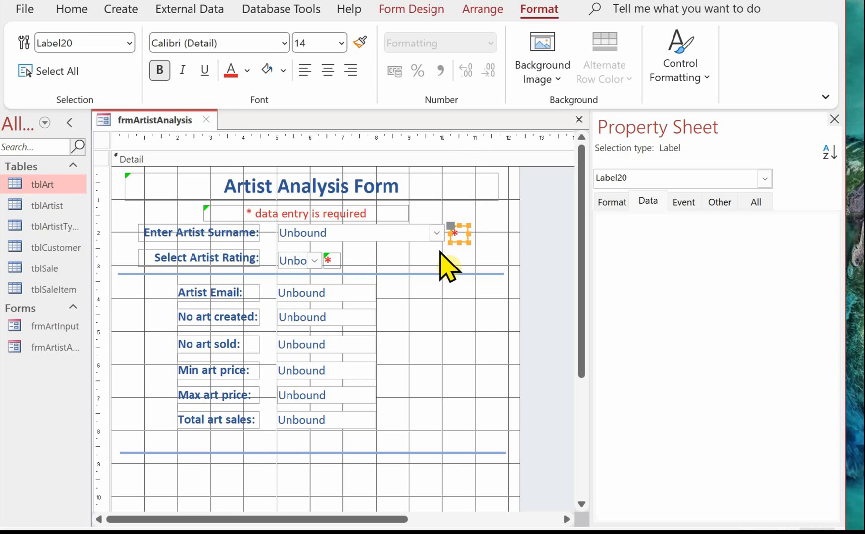
pyautogui.click(447, 247)
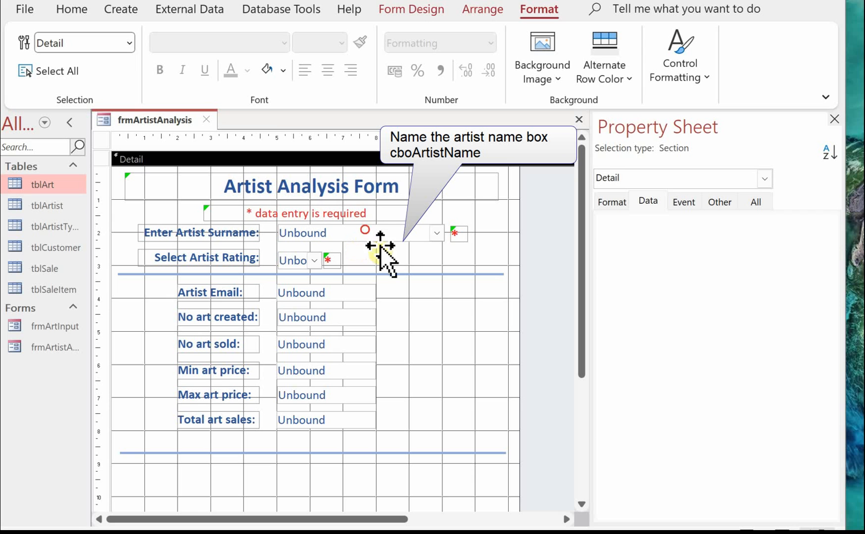
# Name the artist surname combo box cboArtistName
pyautogui.click(365, 230)
pyautogui.click(762, 202)
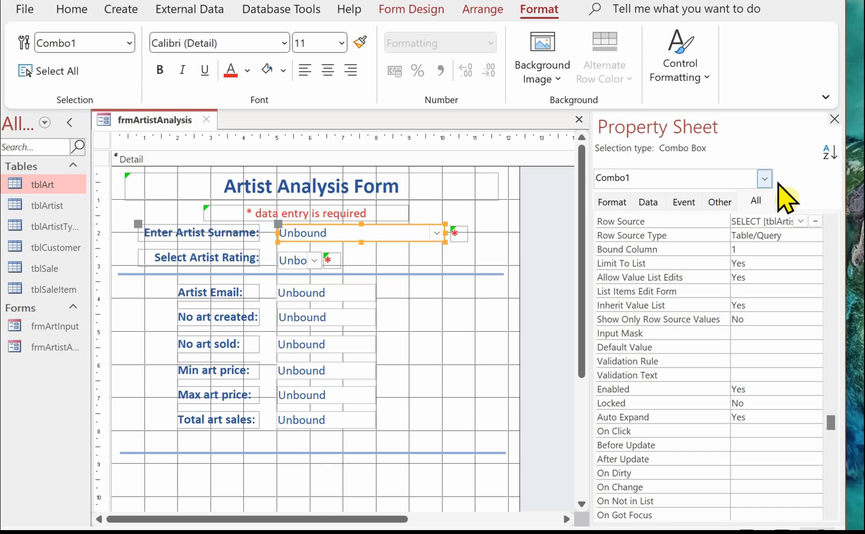
pyautogui.scroll(15, 738, 230)
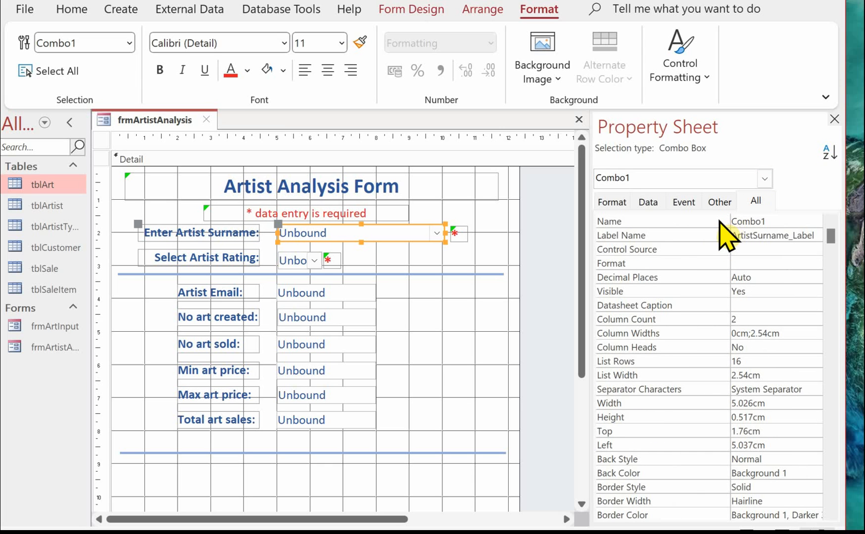
pyautogui.doubleClick(781, 222)
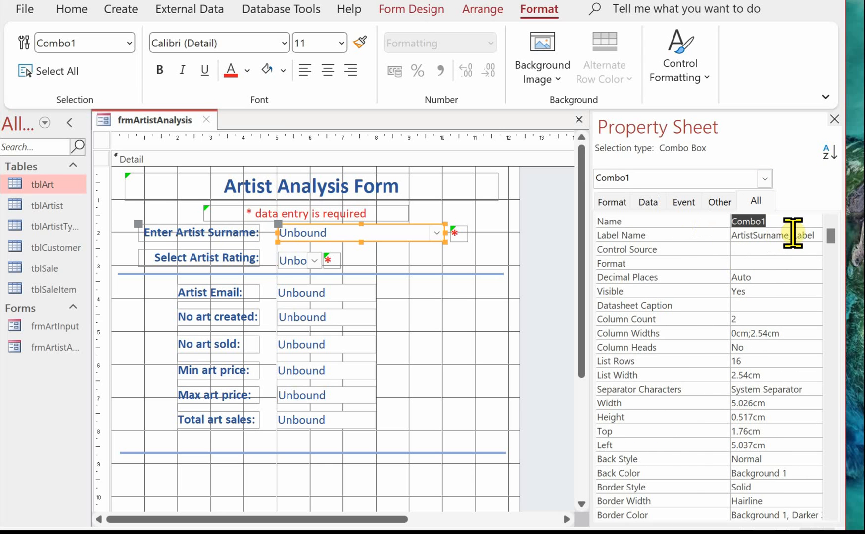
pyautogui.write('cboArtistName')
pyautogui.press('Tab')
pyautogui.click(756, 201)
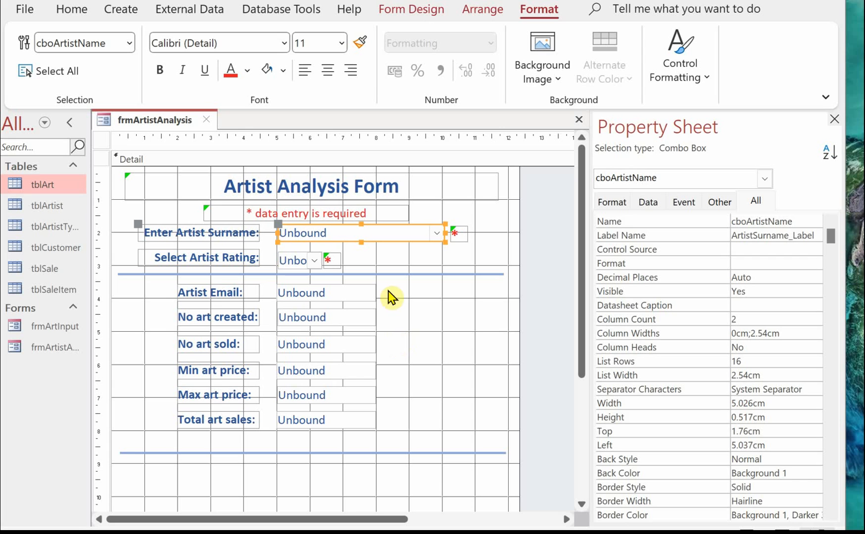
# Set the Artist Email text box's control source to =DLookUp("ArtistEmail","tblArtist","cboArtistName=ArtistID")
pyautogui.click(339, 292)
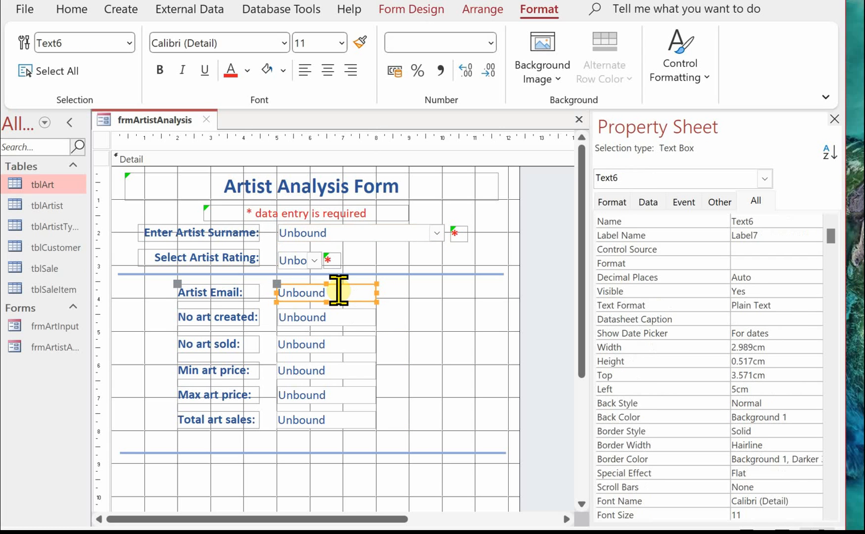
pyautogui.click(648, 201)
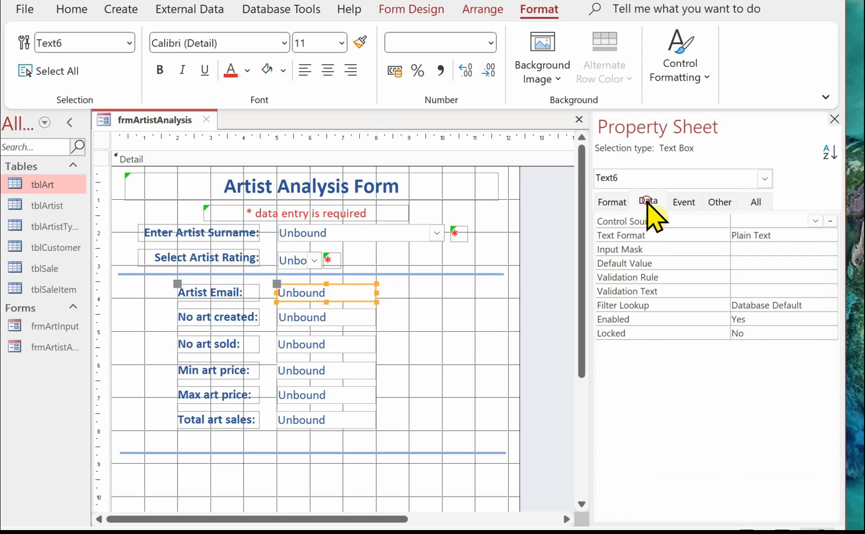
pyautogui.click(744, 221)
pyautogui.click(830, 221)
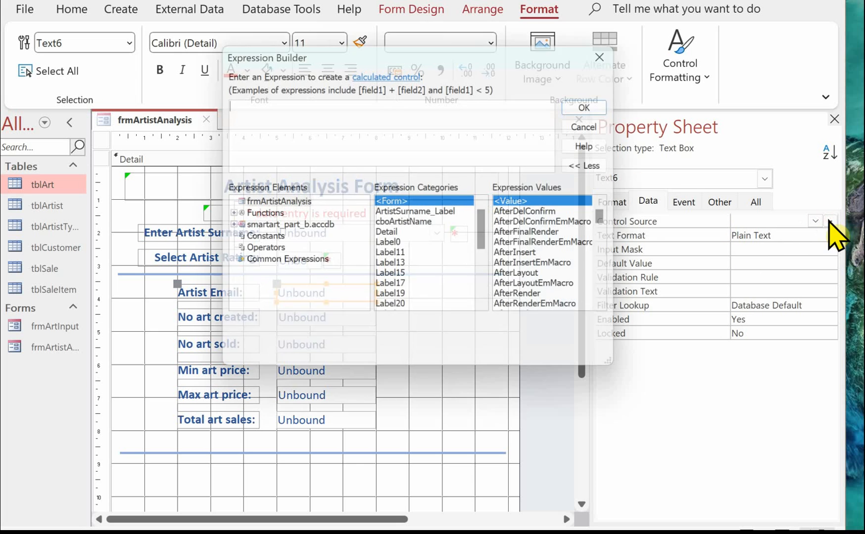
pyautogui.moveTo(304, 52); pyautogui.dragTo(514, 97)
pyautogui.click(467, 164)
pyautogui.write('=dlookup')
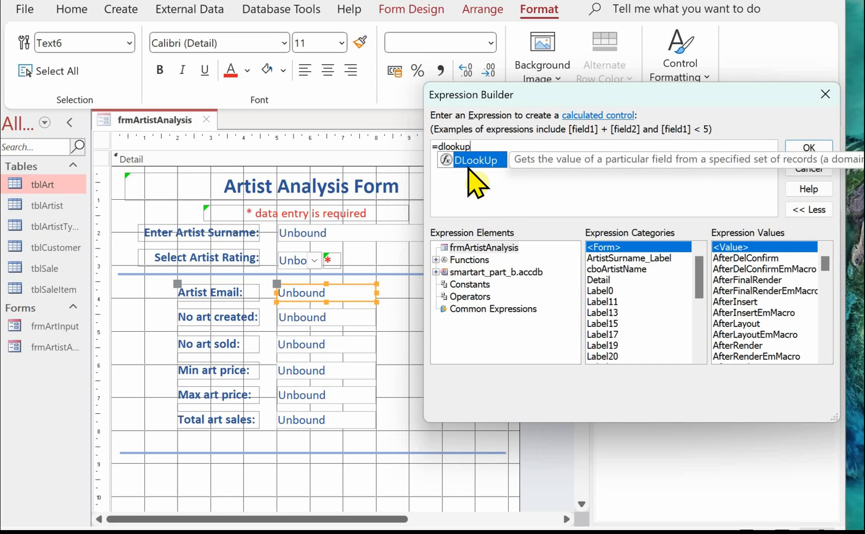
pyautogui.write('(')
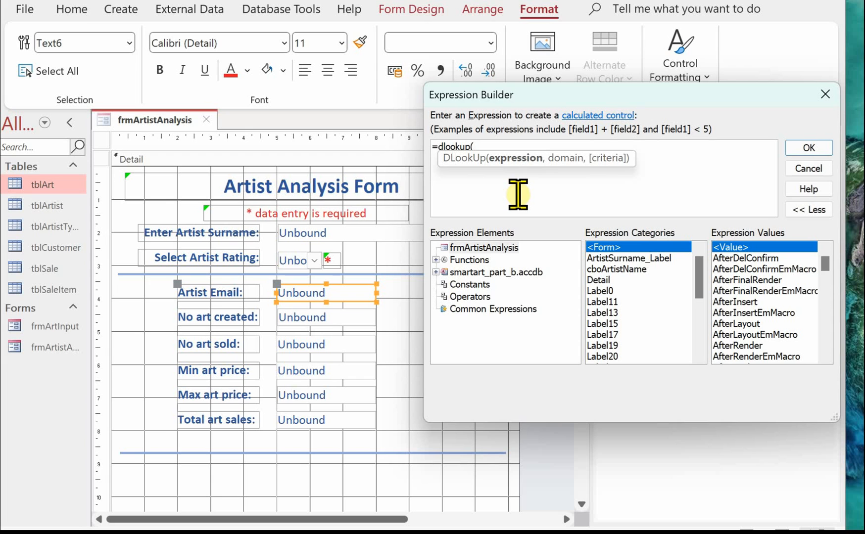
pyautogui.write('"Arti')
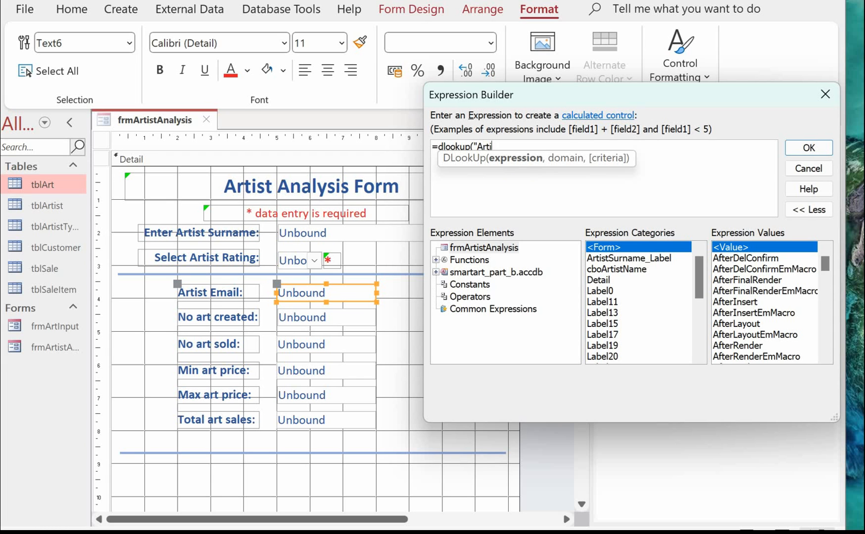
pyautogui.write('stEmail",')
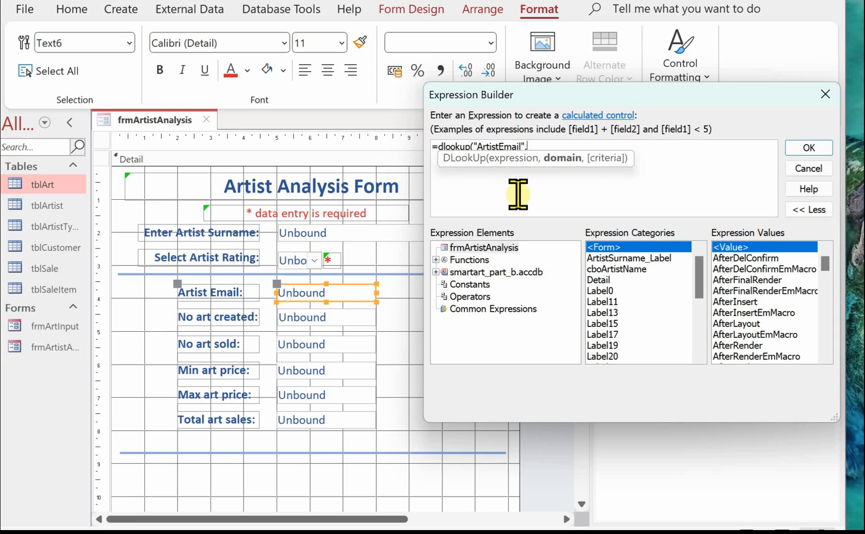
pyautogui.write('"')
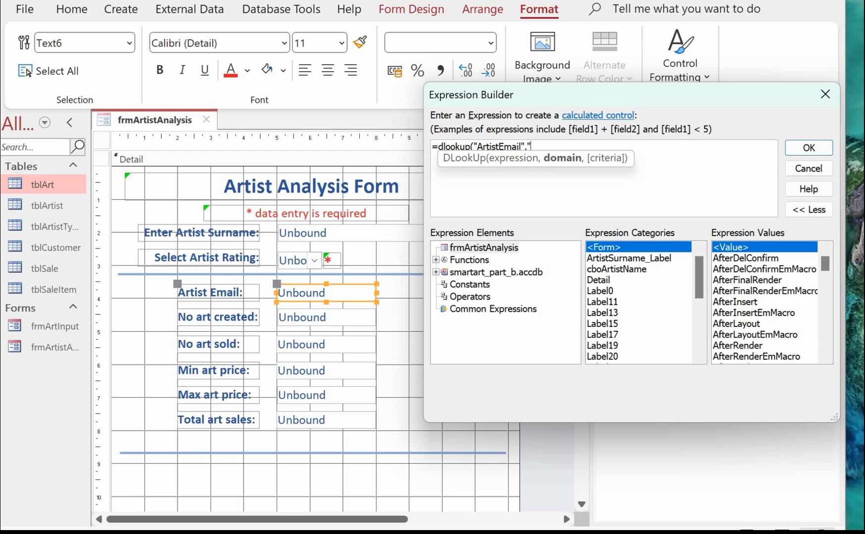
pyautogui.write('tblArtist",')
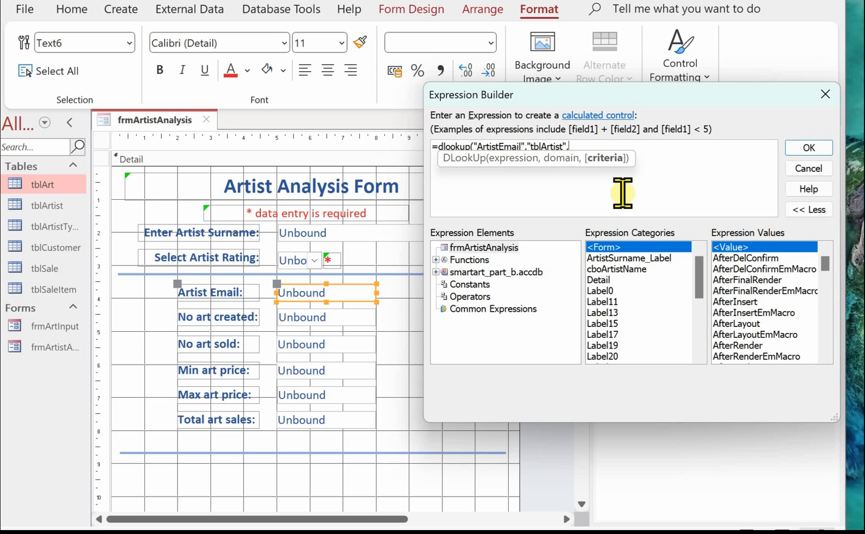
pyautogui.write('"cboArtistName=Ar')
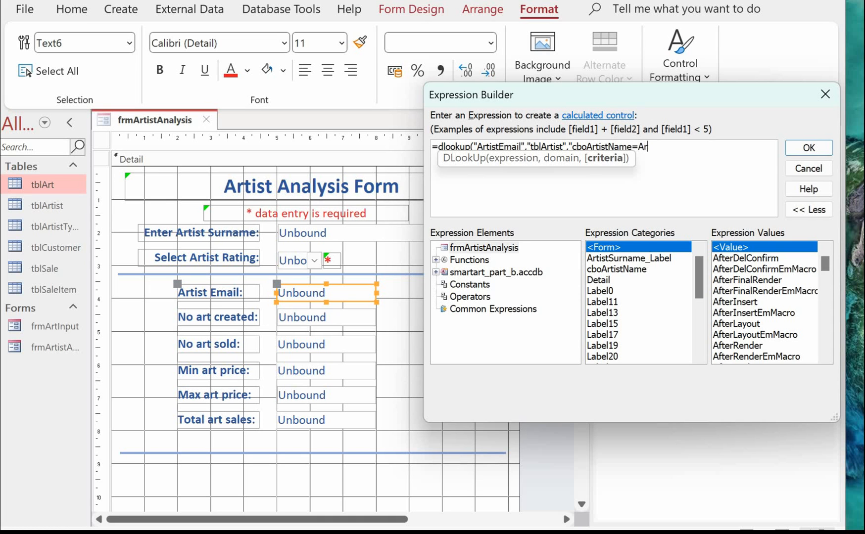
pyautogui.write('tistID")')
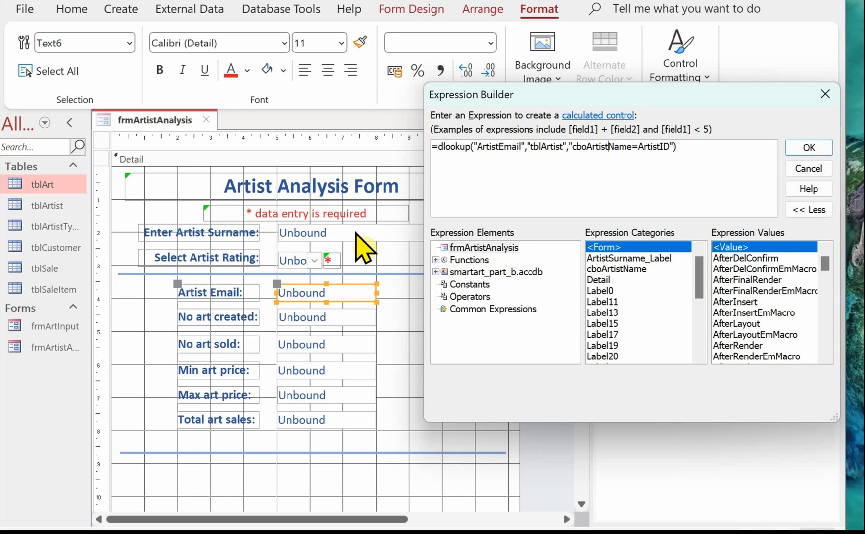
pyautogui.press('Return')
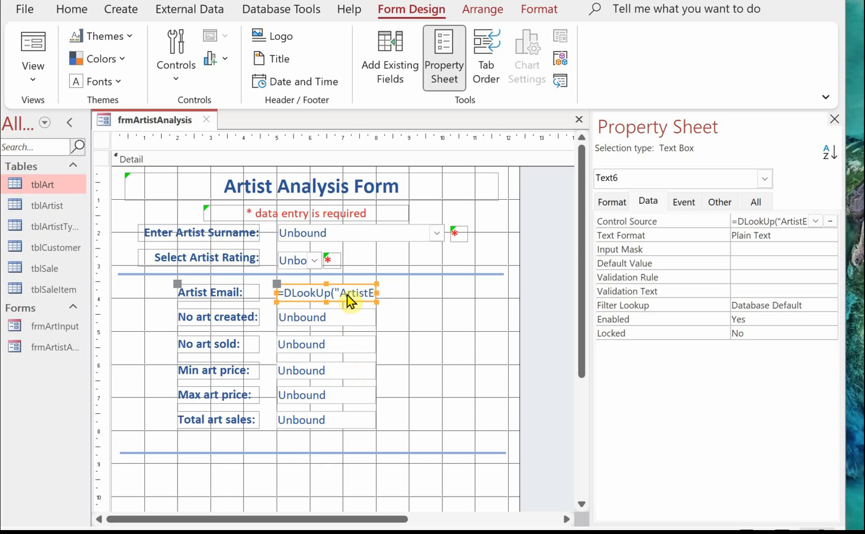
# Build an On Click macro for the cboArtistName combo box with a Requery action and a blank control name
pyautogui.rightClick(346, 233)
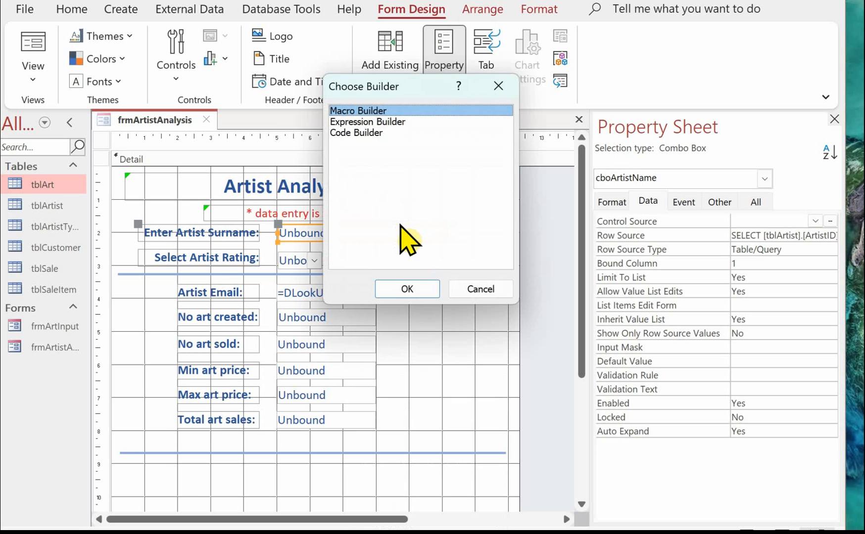
pyautogui.click(404, 292)
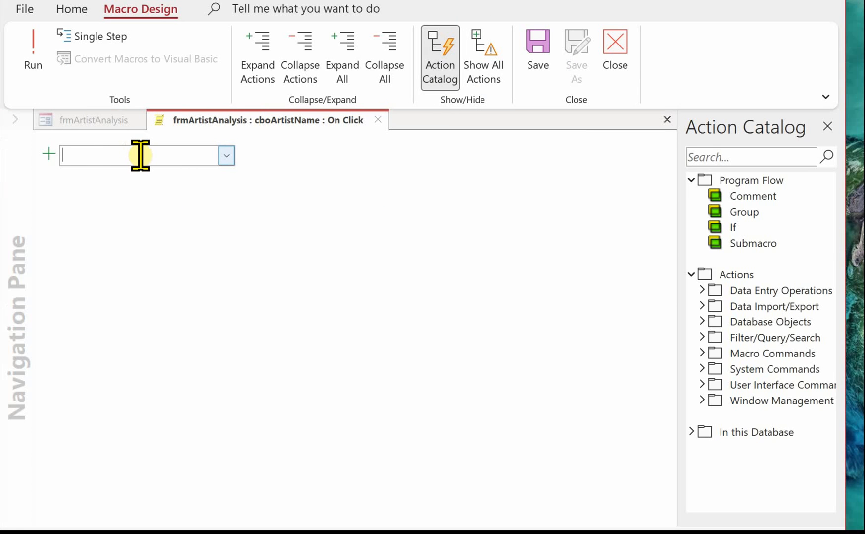
pyautogui.click(140, 155)
pyautogui.write('Requery')
pyautogui.press('Return')
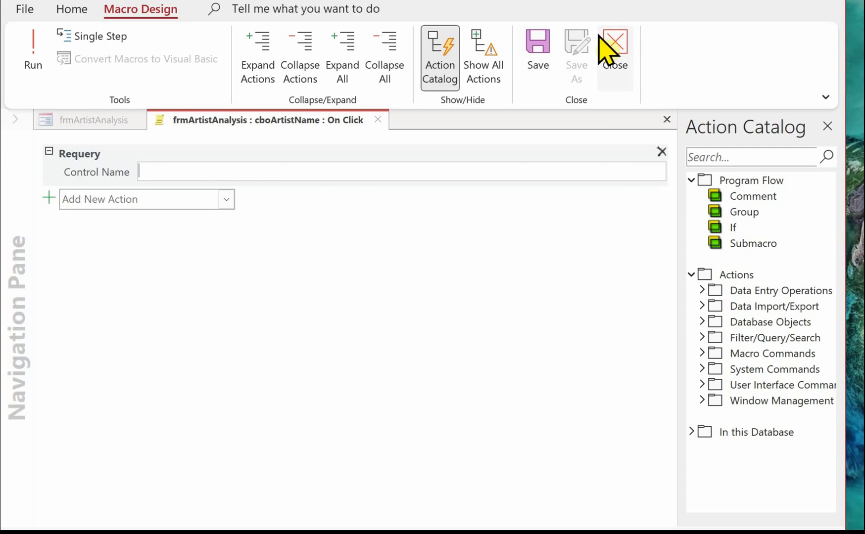
pyautogui.click(613, 49)
# Test the email lookup with another artist surname and widen the Artist Email text box in the form design
pyautogui.press('F5')
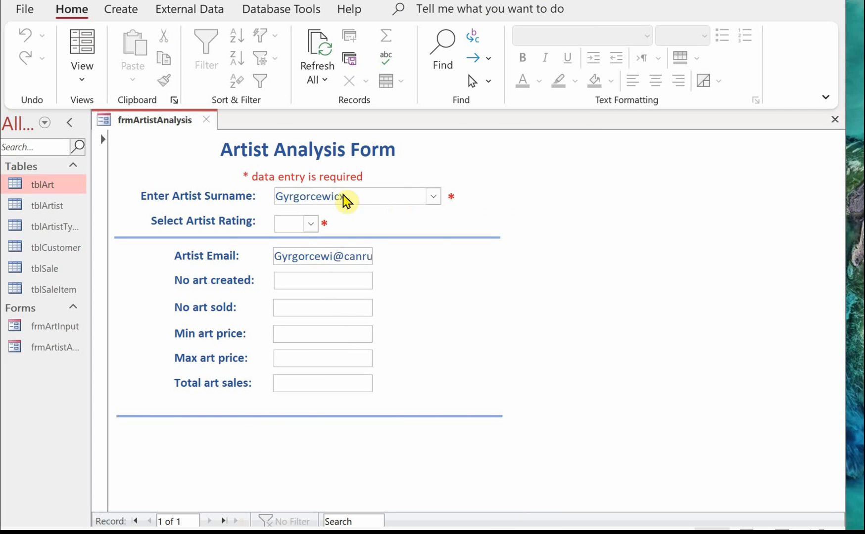
pyautogui.click(433, 198)
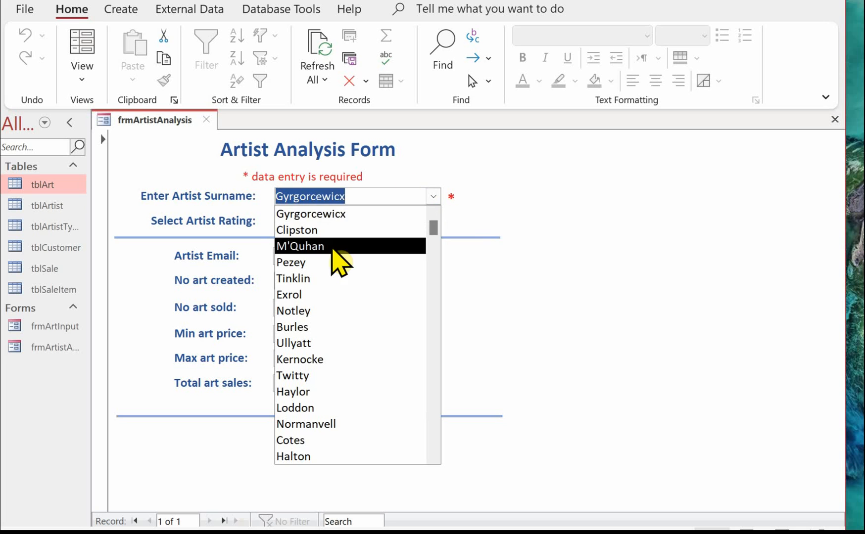
pyautogui.click(330, 246)
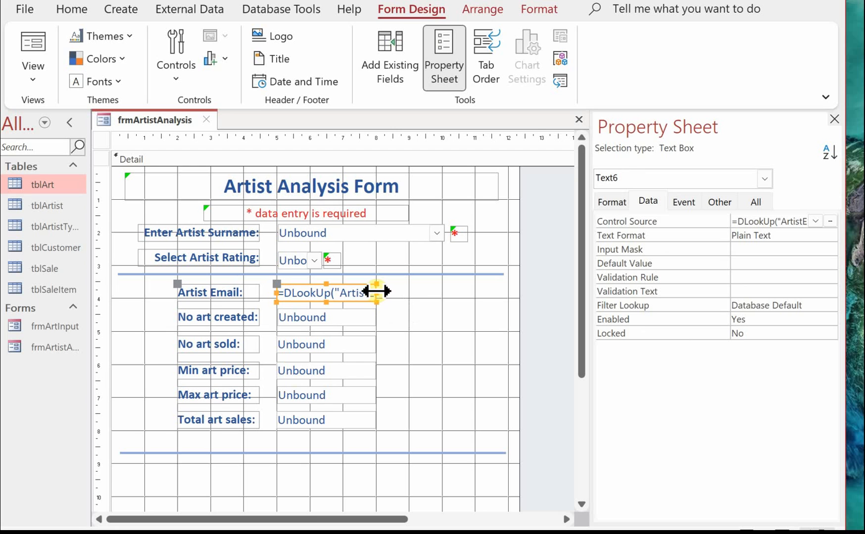
pyautogui.moveTo(374, 291); pyautogui.dragTo(428, 293)
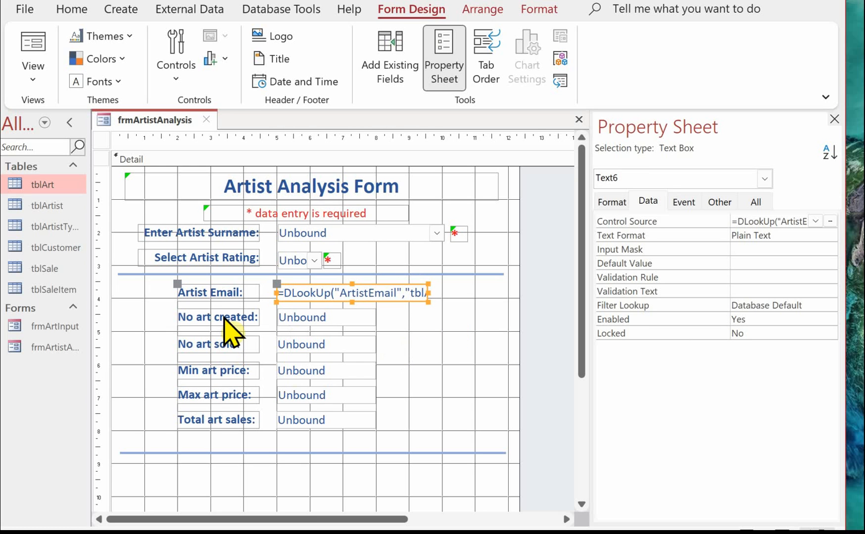
# Start a DCount expression on "ArtID" in "tblArt" as the control source of the No art created text box
pyautogui.click(297, 315)
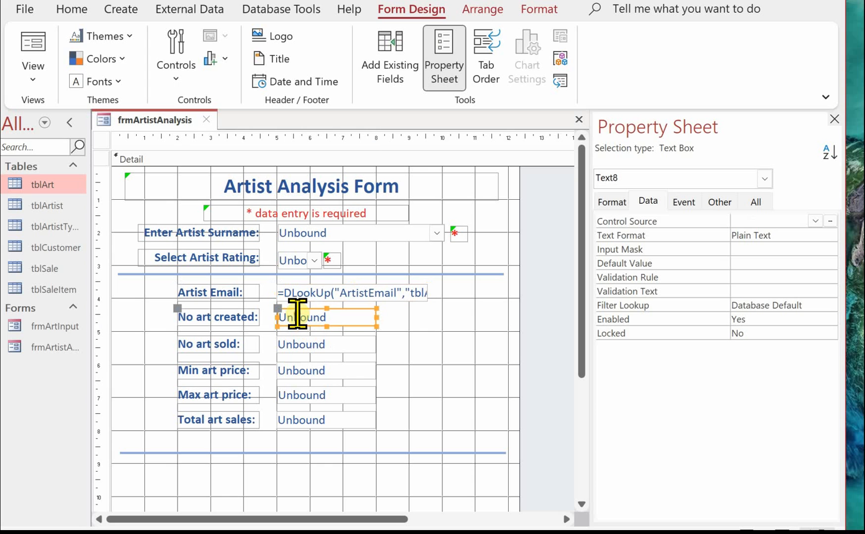
pyautogui.click(648, 201)
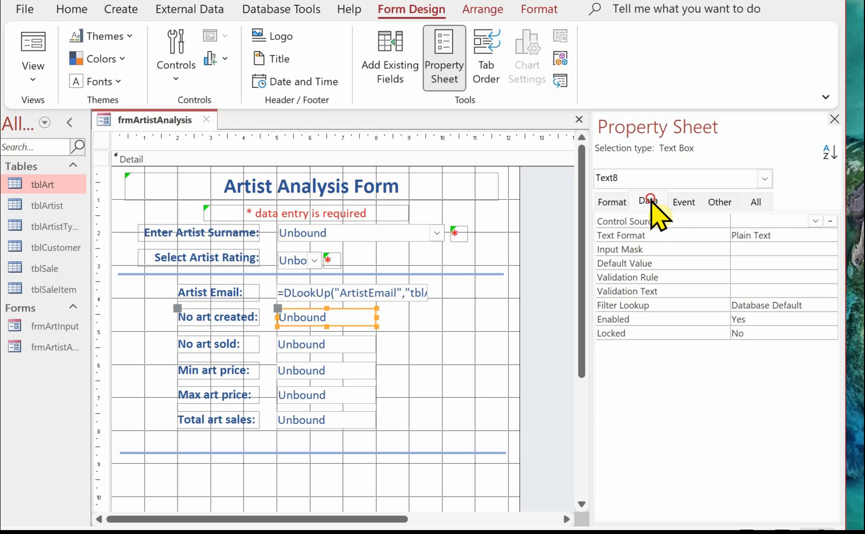
pyautogui.click(829, 221)
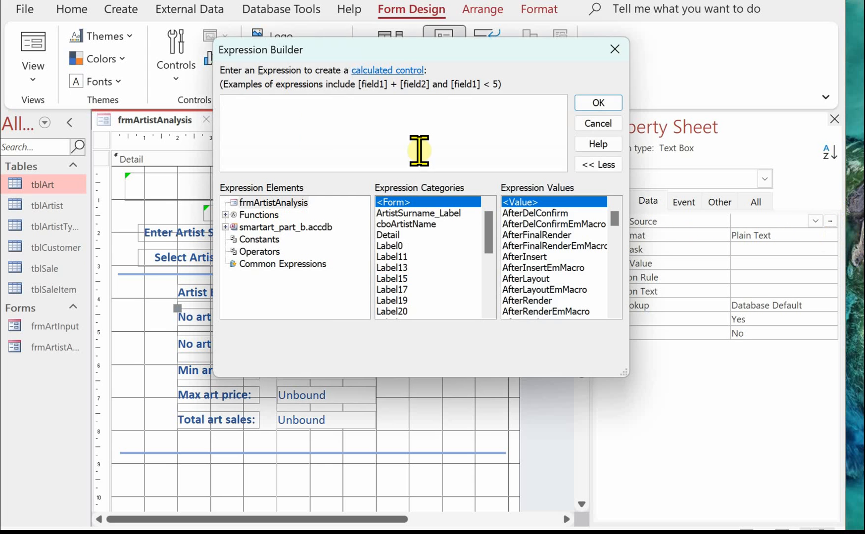
pyautogui.write('=')
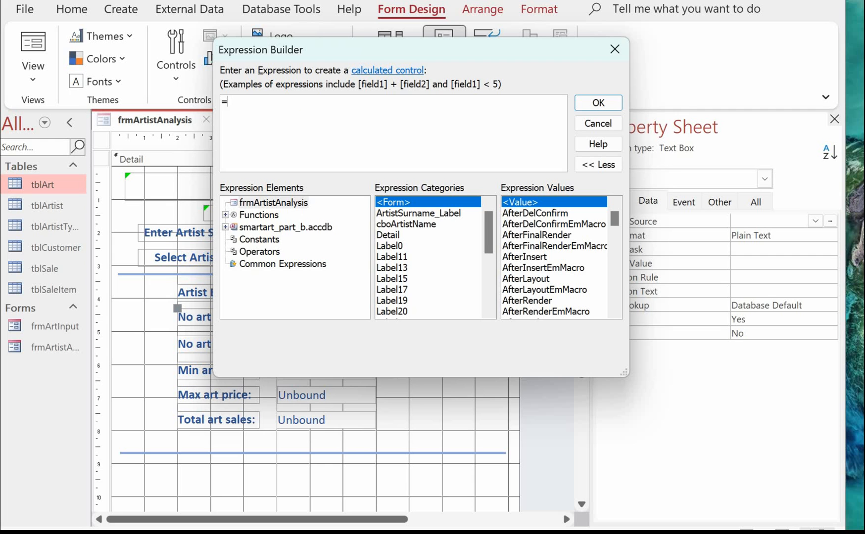
pyautogui.write('dcount(')
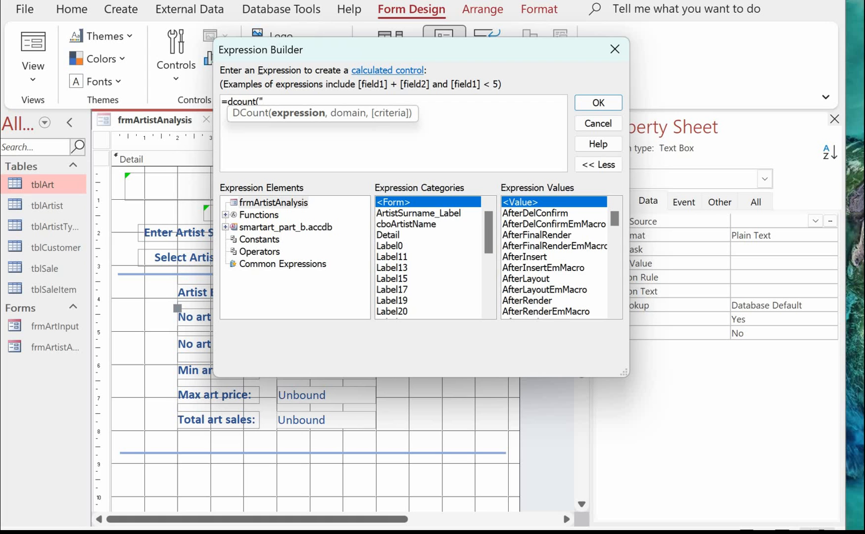
pyautogui.write('"ArtID",')
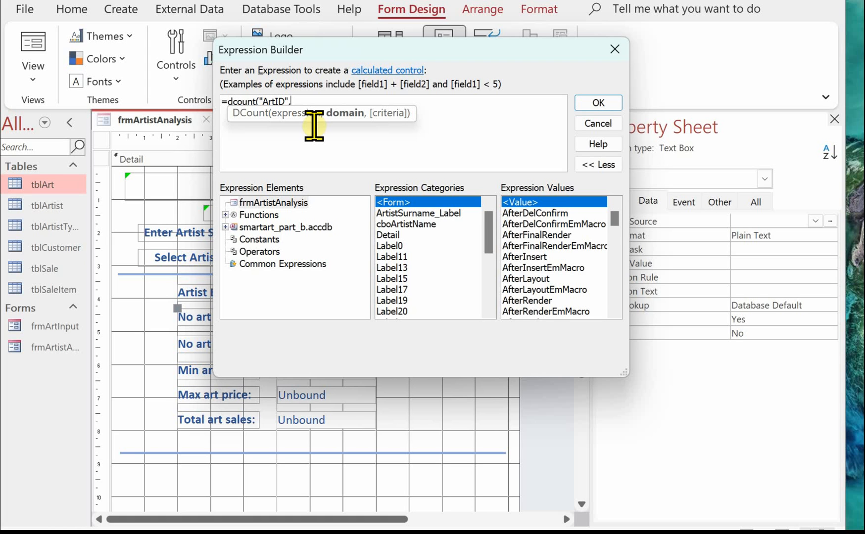
pyautogui.write('"tblArt","')
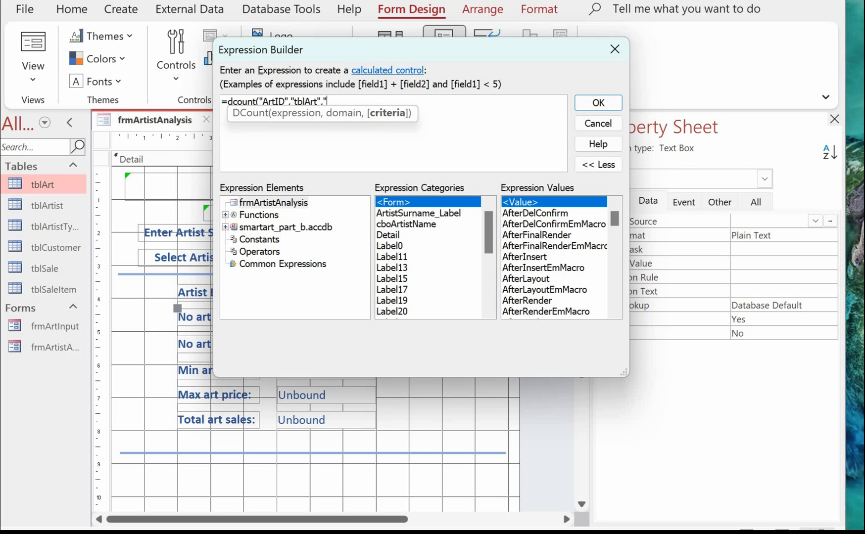
# Complete the DCount expression with the criterion "cboArtistName=ArtistID" and apply it to the No art created text box
pyautogui.moveTo(389, 58); pyautogui.dragTo(622, 111)
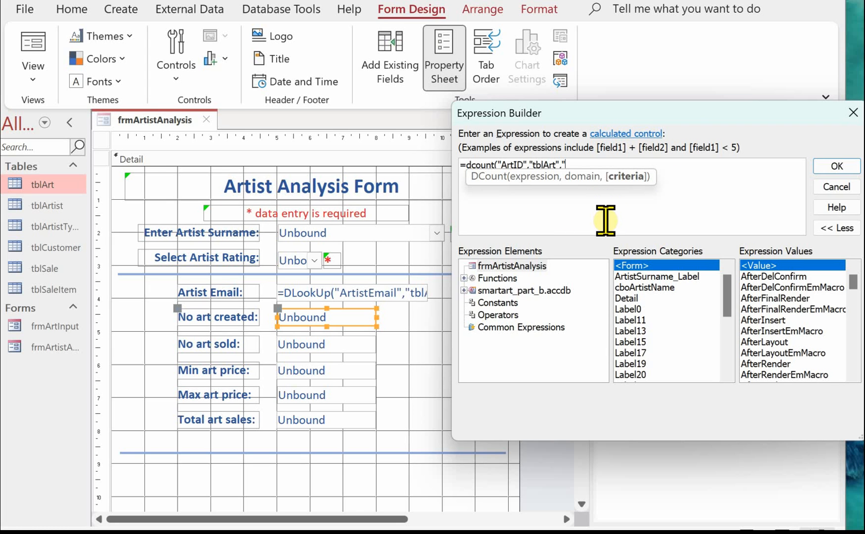
pyautogui.write('cboAr')
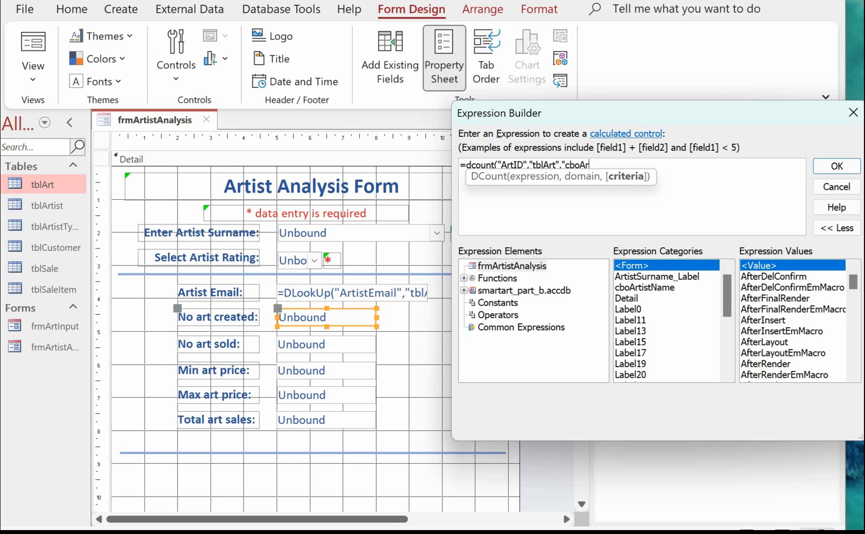
pyautogui.write('tistNmae=ArtistID"')
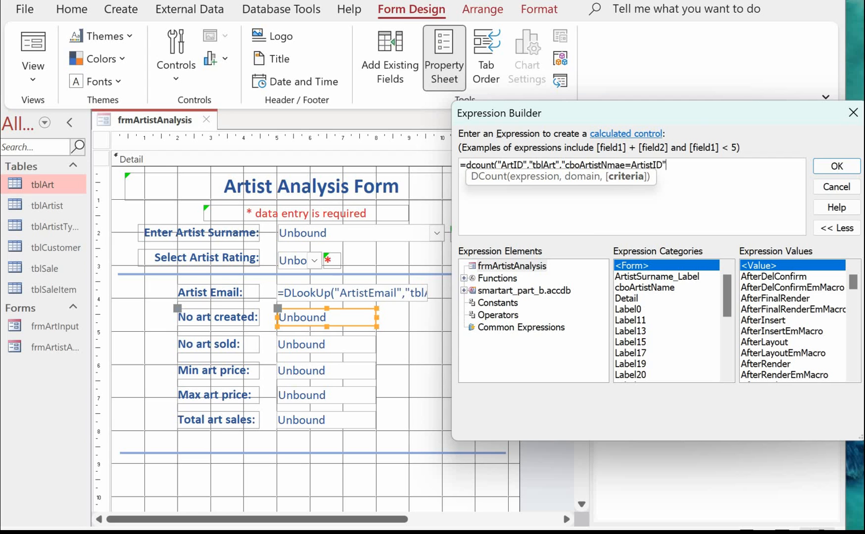
pyautogui.write(')')
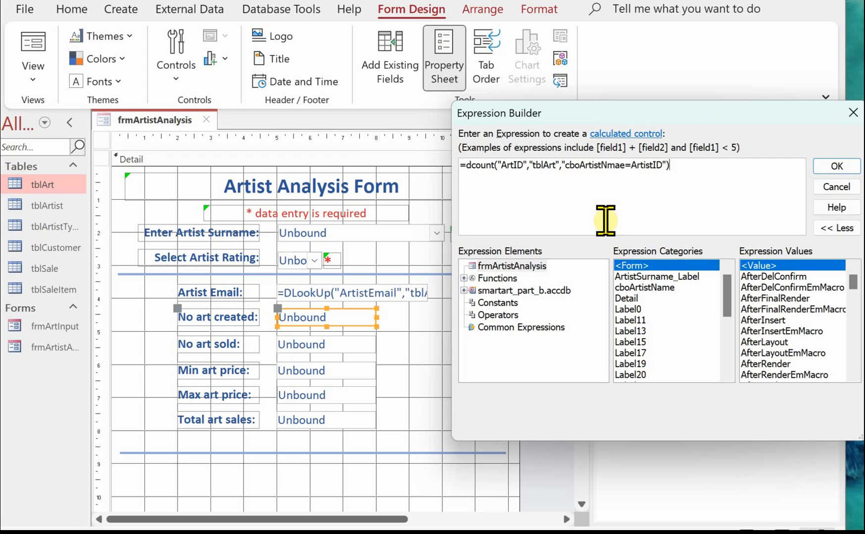
pyautogui.click(626, 166)
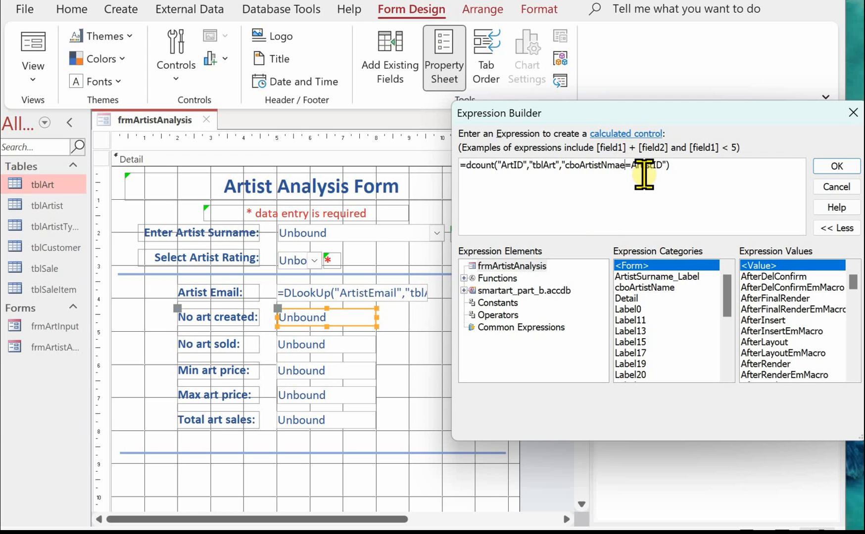
pyautogui.press('BackSpace')
pyautogui.press('BackSpace')
pyautogui.press('BackSpace')
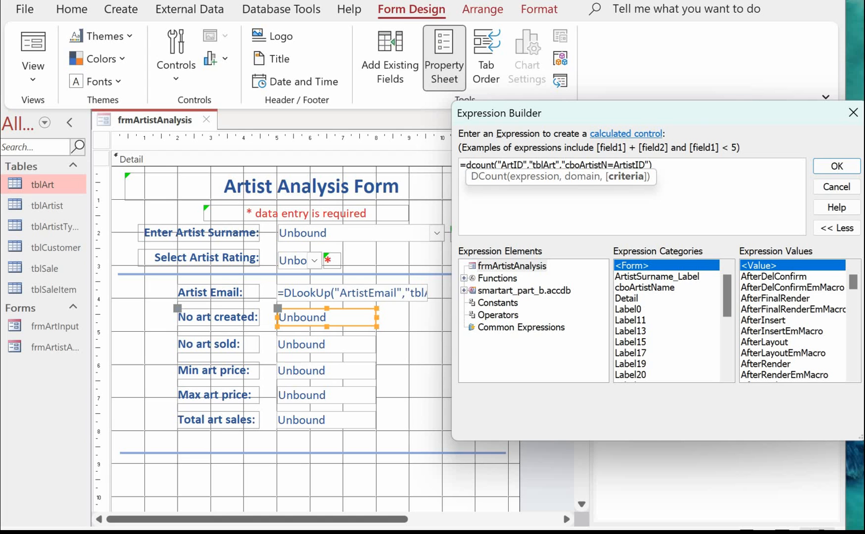
pyautogui.write('ame')
pyautogui.click(556, 203)
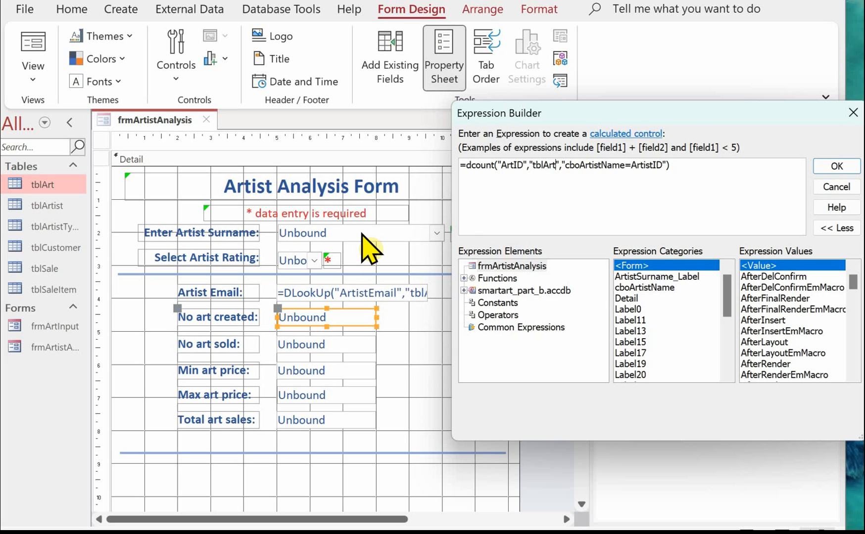
pyautogui.click(836, 167)
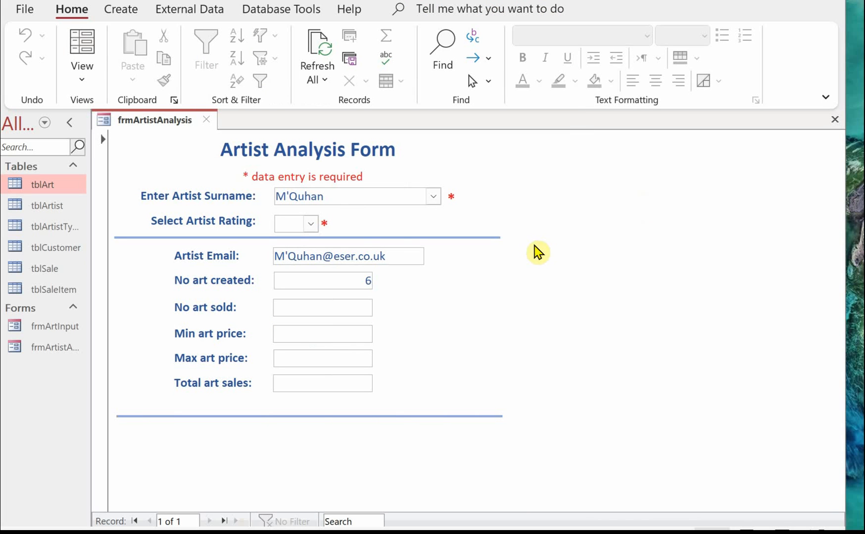
# Choose a different artist surname on the running form to test the email lookup and created-art count
pyautogui.click(433, 197)
pyautogui.click(391, 295)
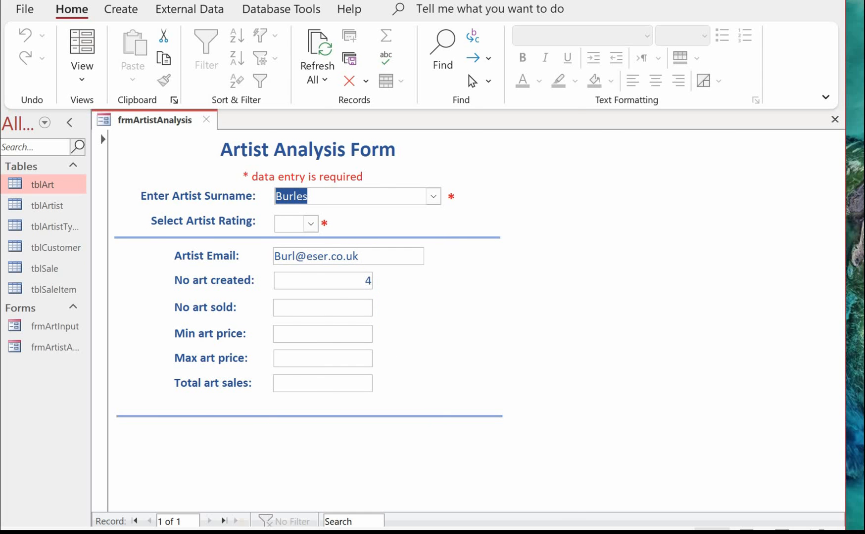
# Start a DCount expression on "ArtID" in "tblArt" as the control source of the No art sold text box
pyautogui.click(819, 532)
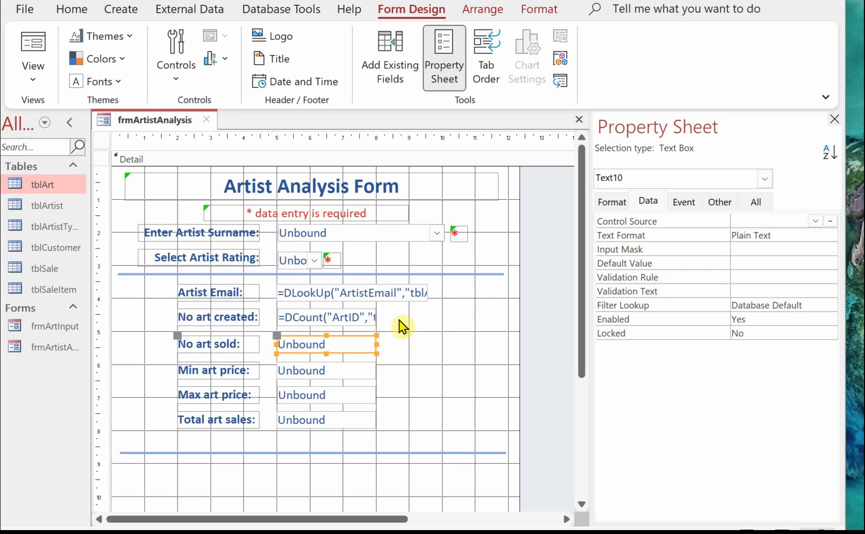
pyautogui.click(831, 222)
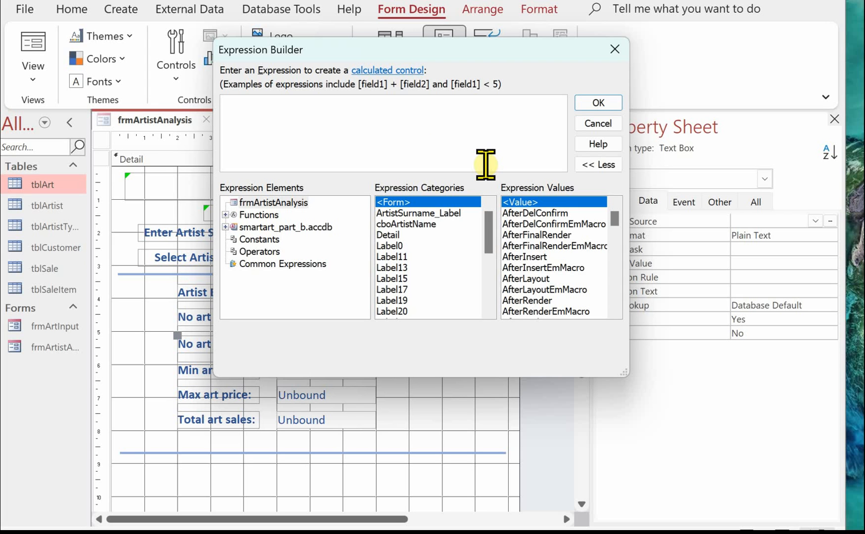
pyautogui.write('=dcou')
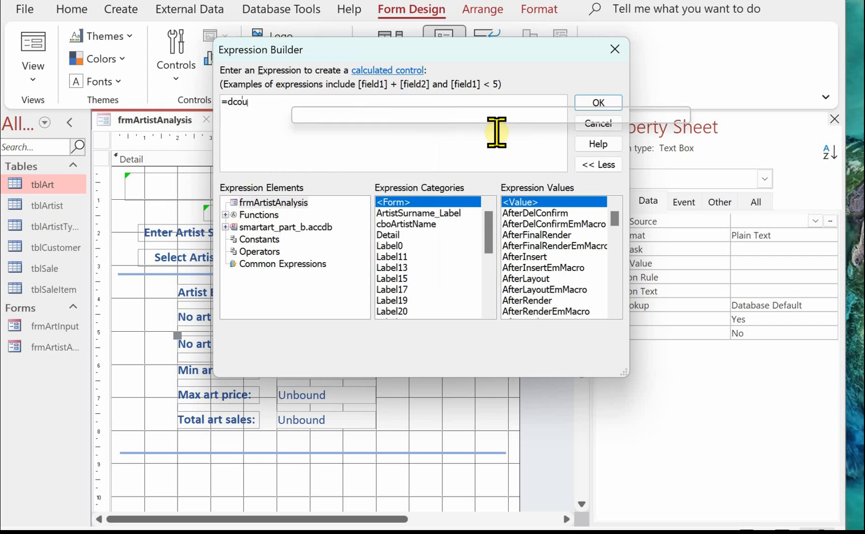
pyautogui.write('nt("')
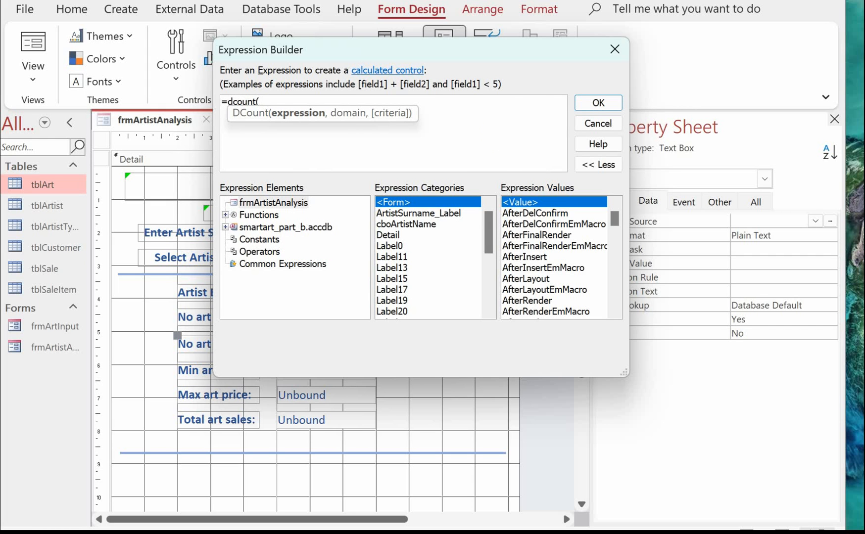
pyautogui.write('ArtID","')
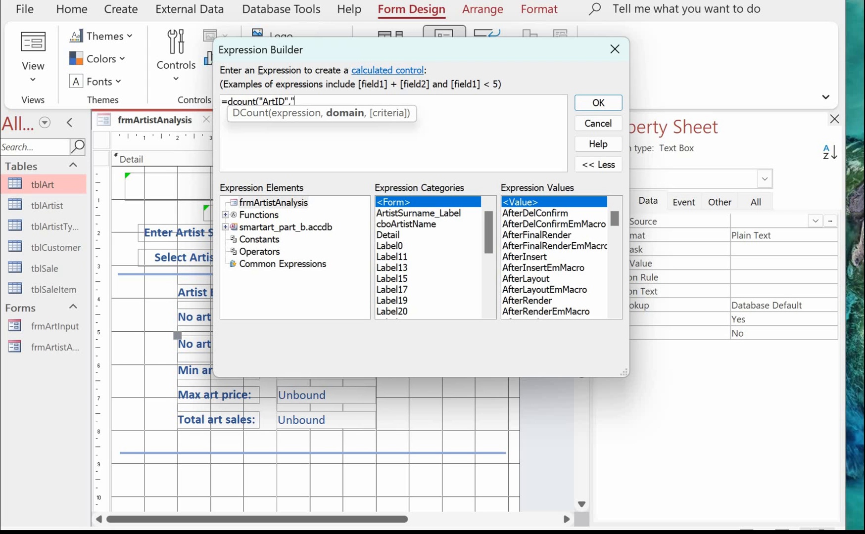
pyautogui.write('tblArt",')
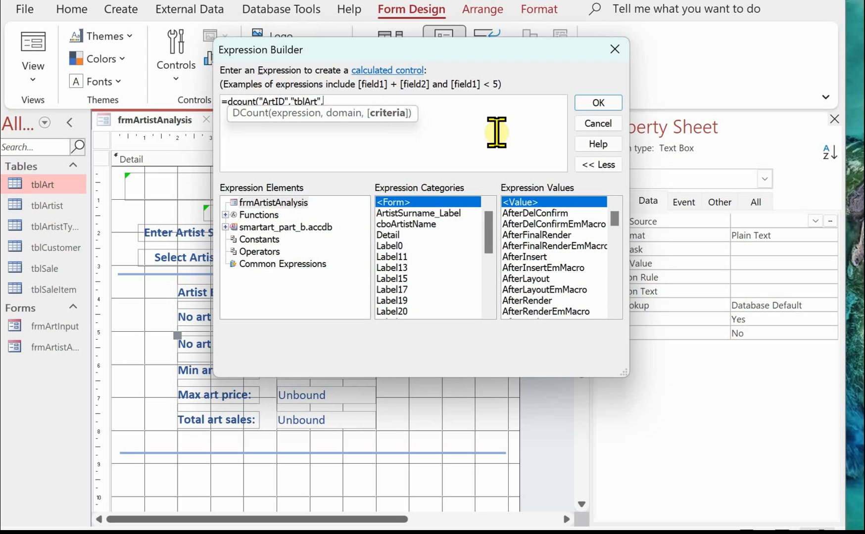
# Complete the No art sold expression with the criterion "cboArtistName=ArtistID and Status='Sold'" and apply it
pyautogui.write('"cboArtistName')
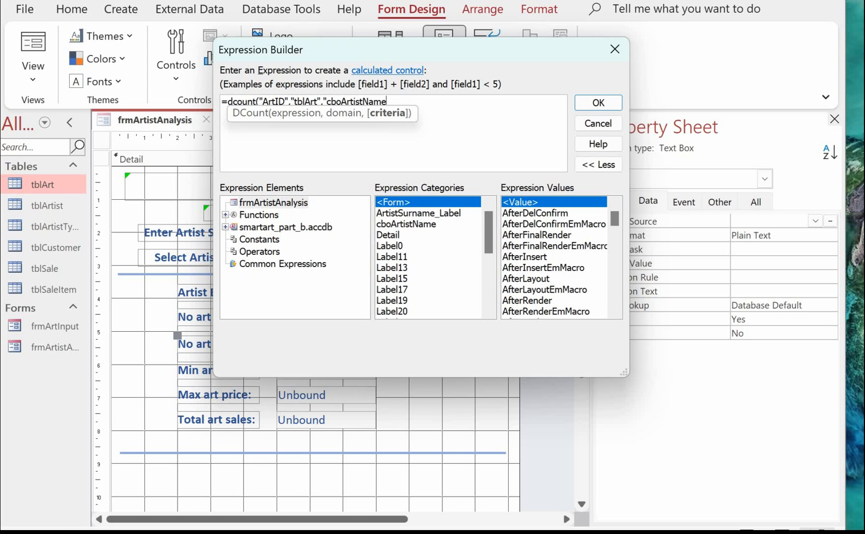
pyautogui.write('=ArtistID and Status')
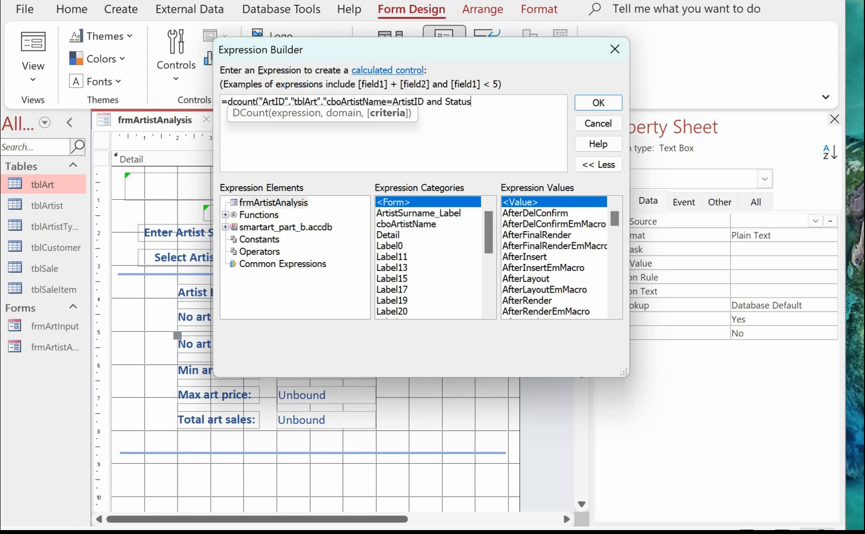
pyautogui.write("='So")
pyautogui.click(496, 132)
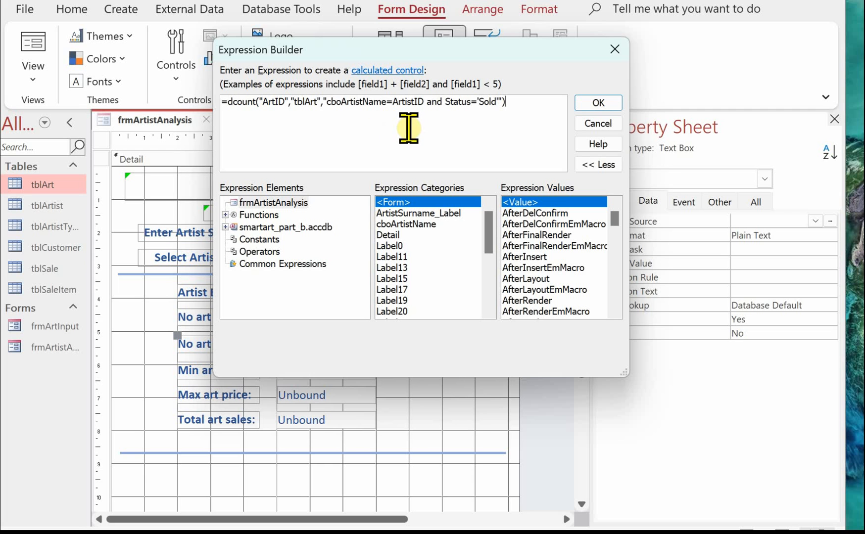
pyautogui.click(597, 103)
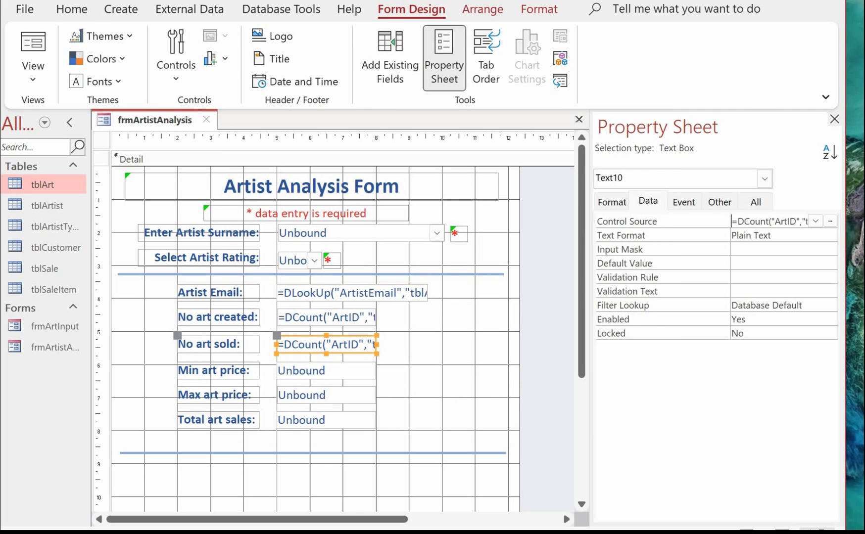
# Run the form and choose two other artist surnames to test the created-art and sold-art counts
pyautogui.press('F5')
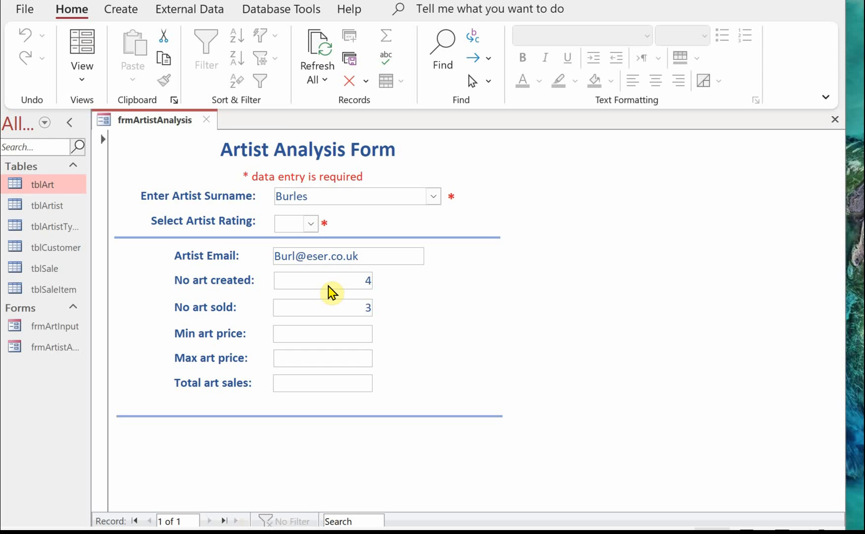
pyautogui.click(428, 198)
pyautogui.click(341, 311)
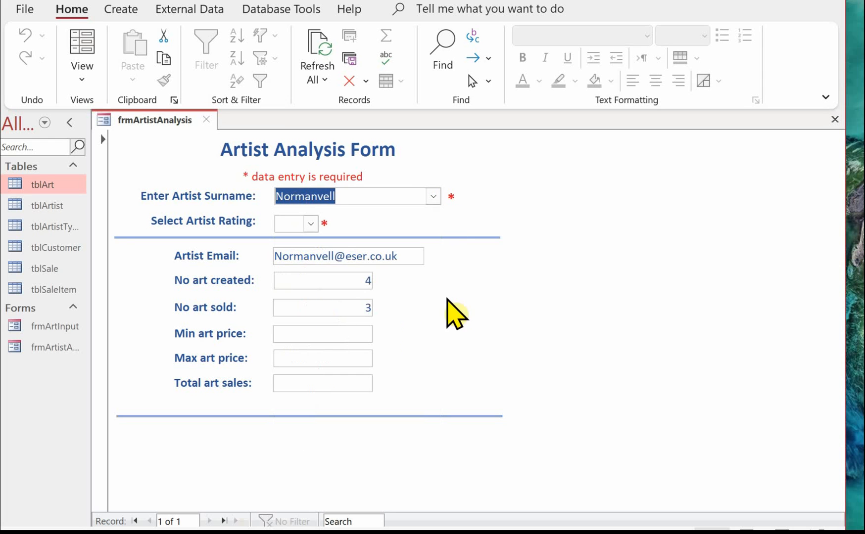
pyautogui.click(434, 196)
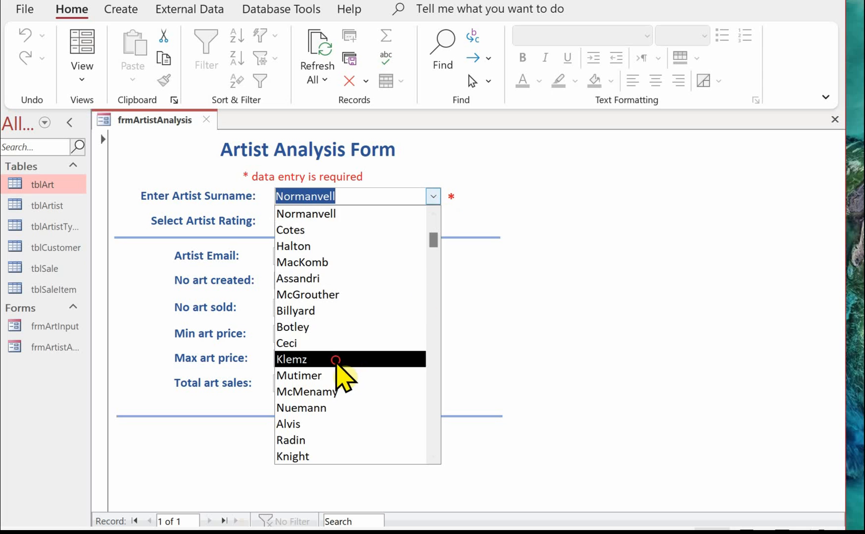
pyautogui.click(340, 358)
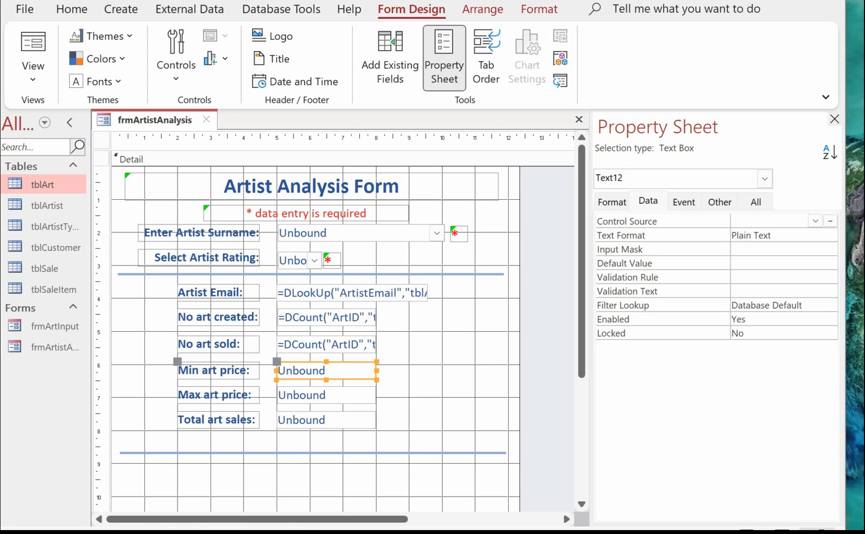
# Set the Min art price control source to =DMin("SellingPrice","tblArt","cboArtistName=ArtistID") and run the form
pyautogui.click(831, 222)
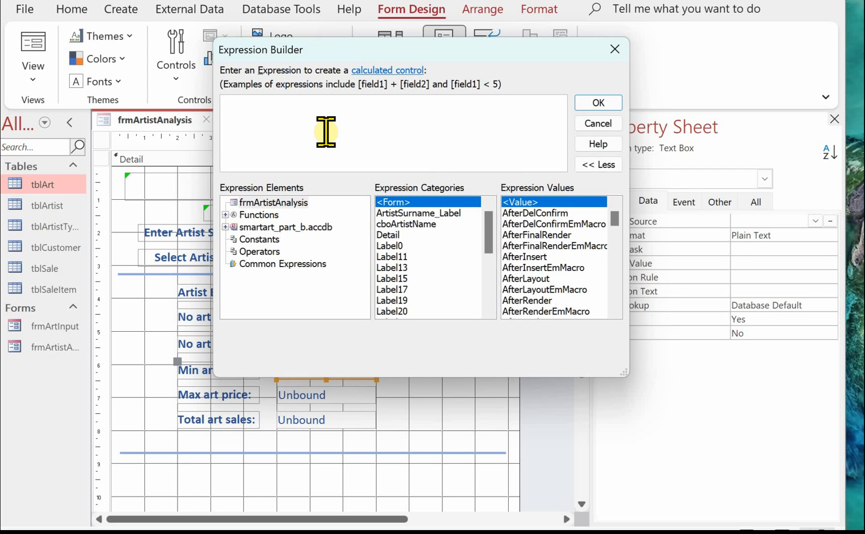
pyautogui.write('=dmin')
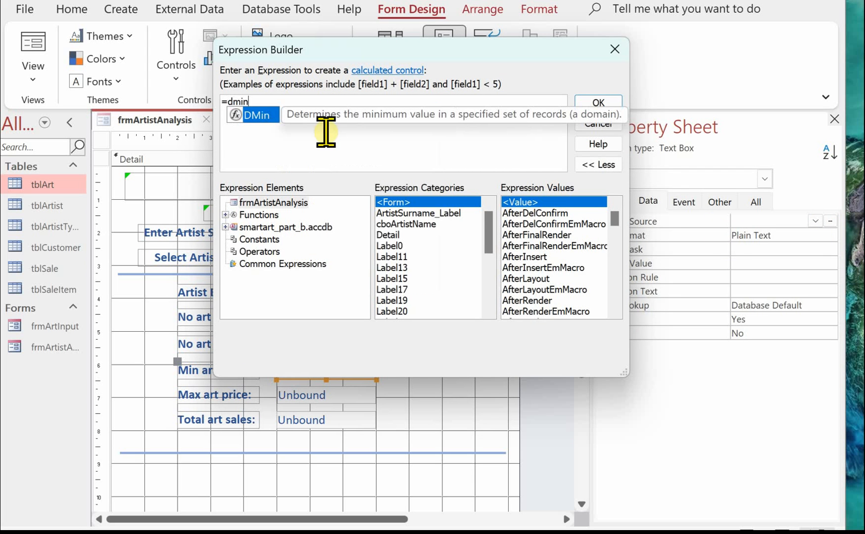
pyautogui.write('(')
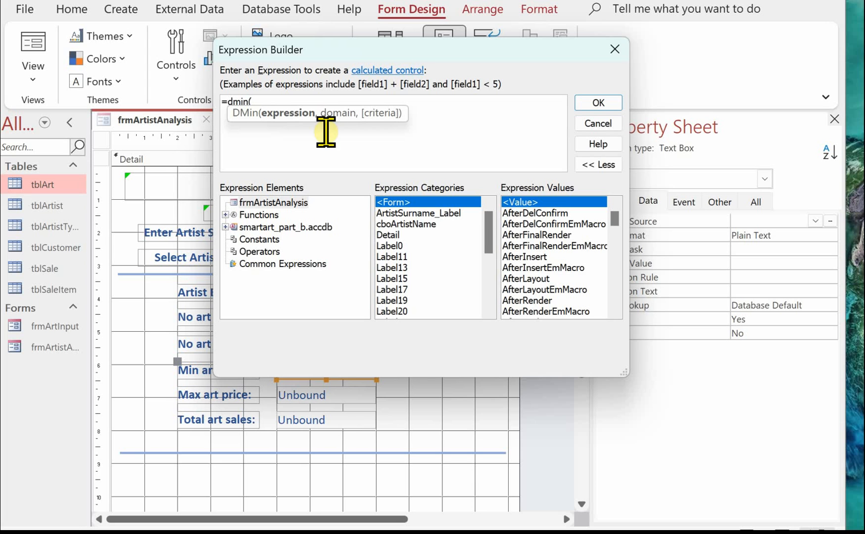
pyautogui.write('"SellingPrice",')
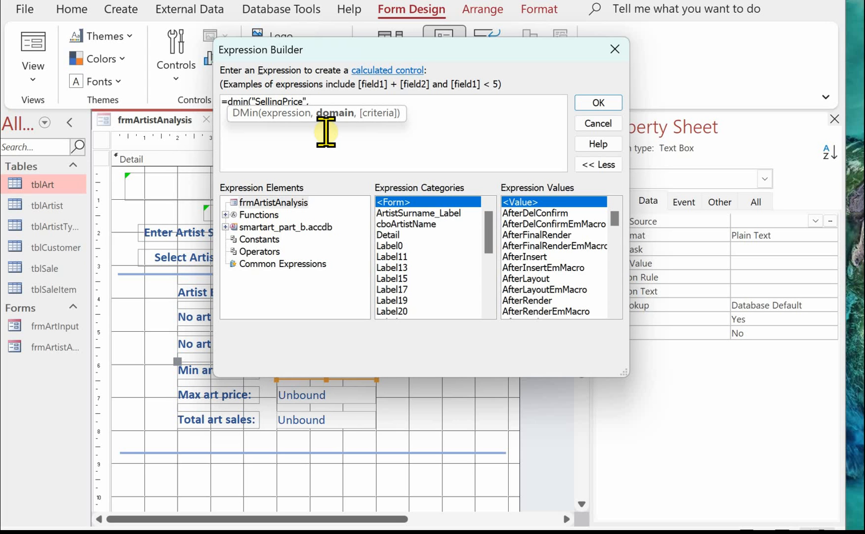
pyautogui.write('"tblArt","')
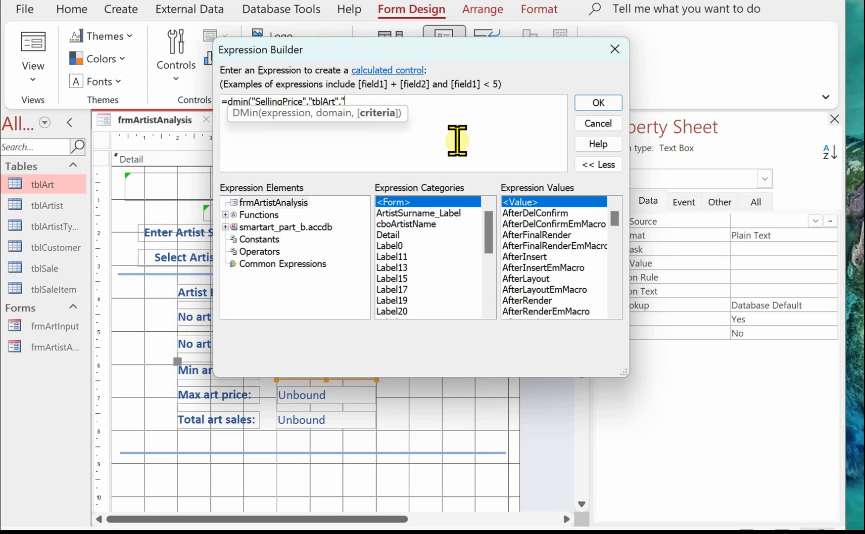
pyautogui.write('cboArtistName')
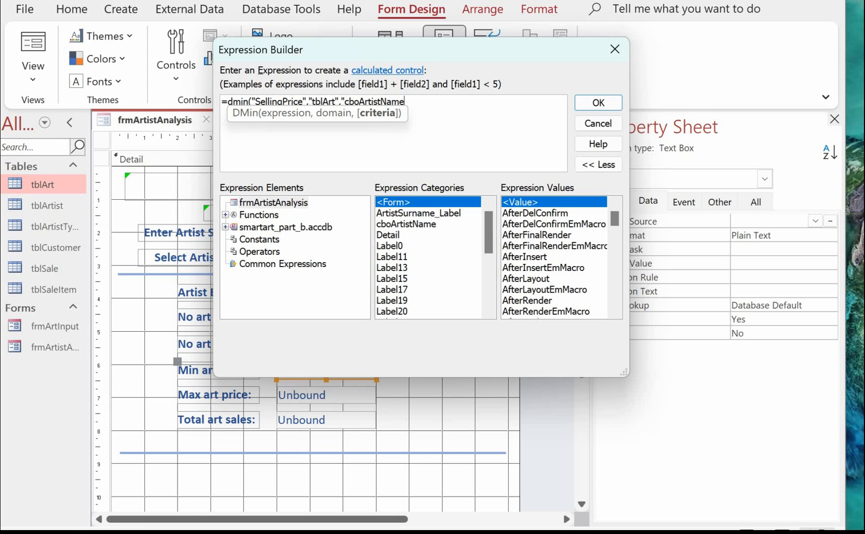
pyautogui.write('=ArtistID")')
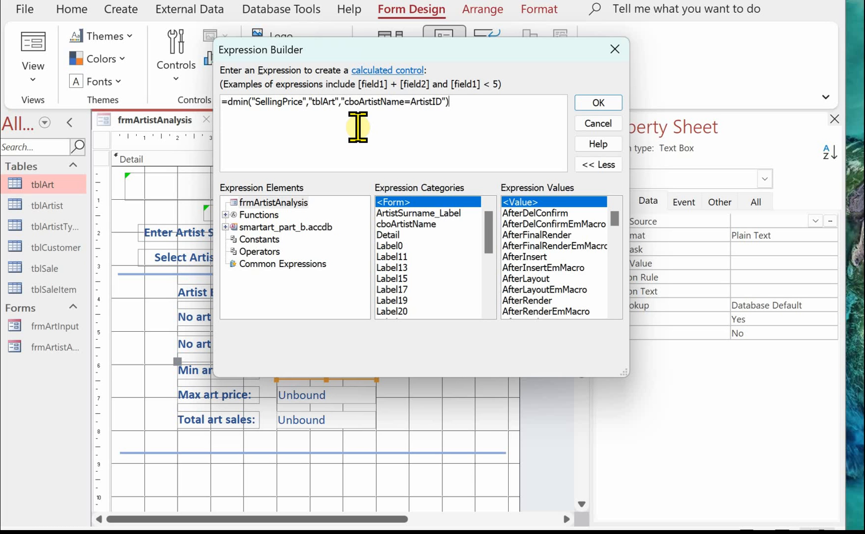
pyautogui.click(597, 105)
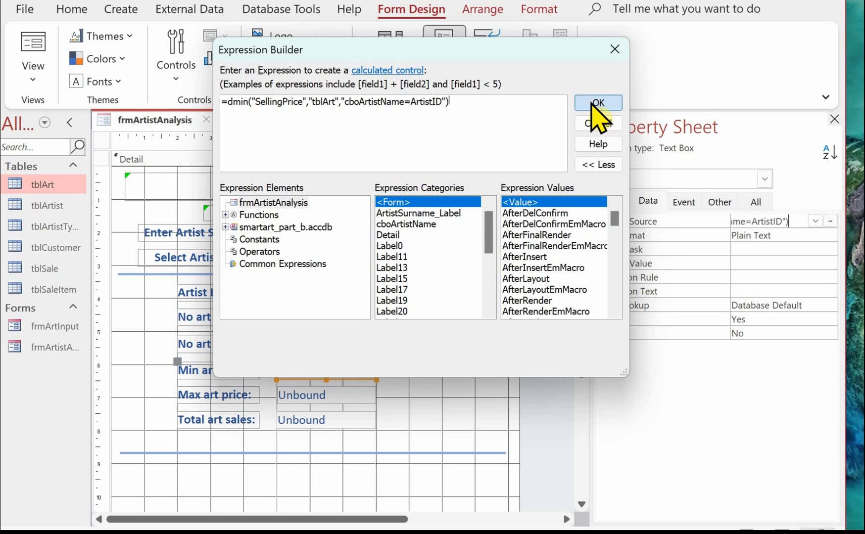
pyautogui.press('F5')
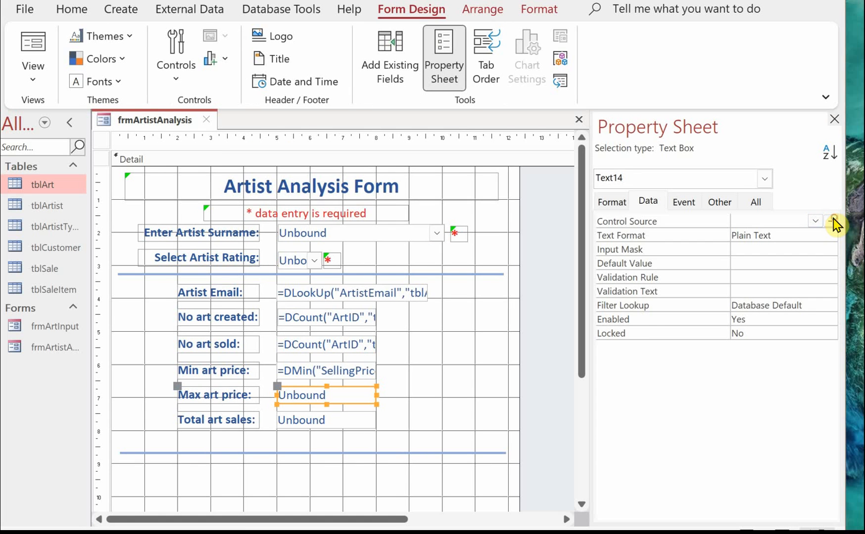
# Enter a DMax expression on "SellingPrice" in "tblArt" with the criterion "cboArtistName=ArtistID" as the Max art price control source
pyautogui.click(833, 222)
pyautogui.click(288, 116)
pyautogui.write('=')
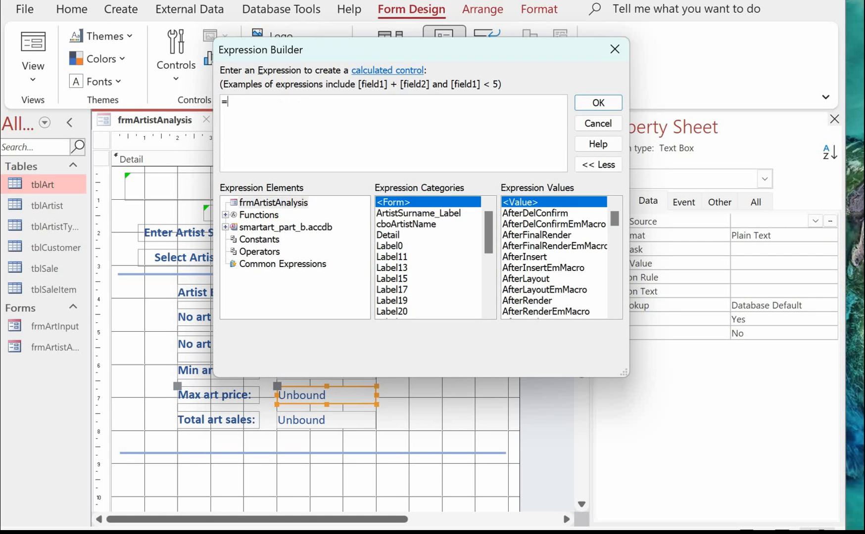
pyautogui.write('dmax(')
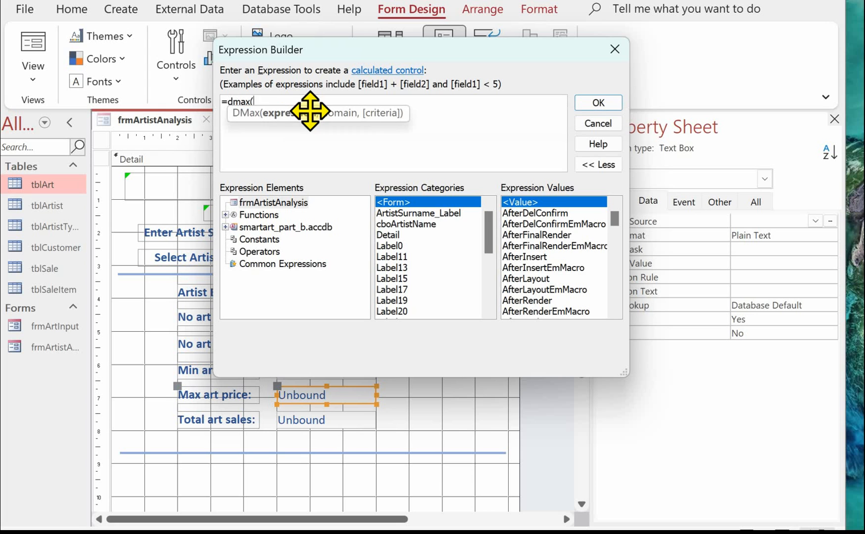
pyautogui.write('"Selling')
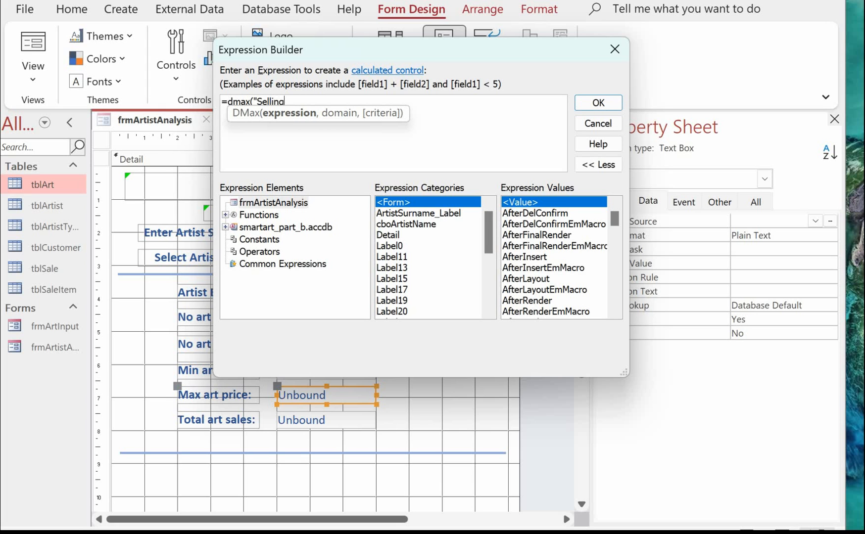
pyautogui.write('Price","tb')
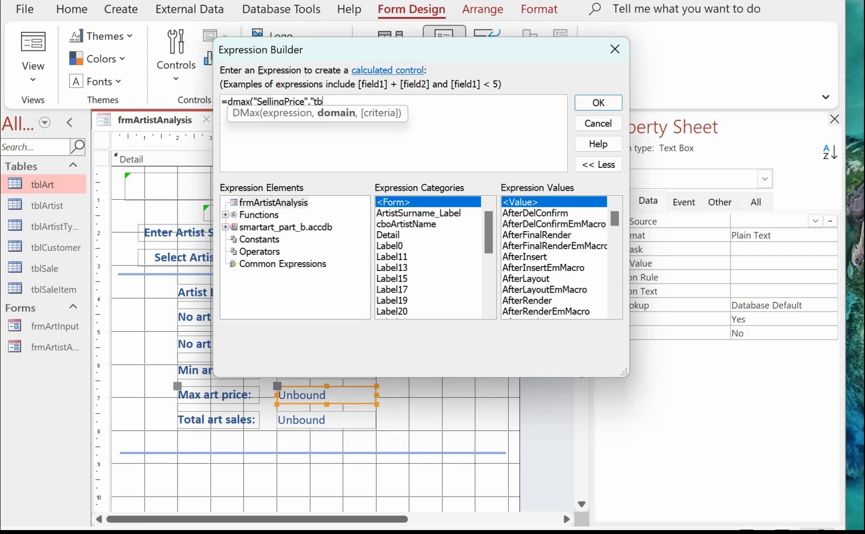
pyautogui.write('lArt","cboArtis')
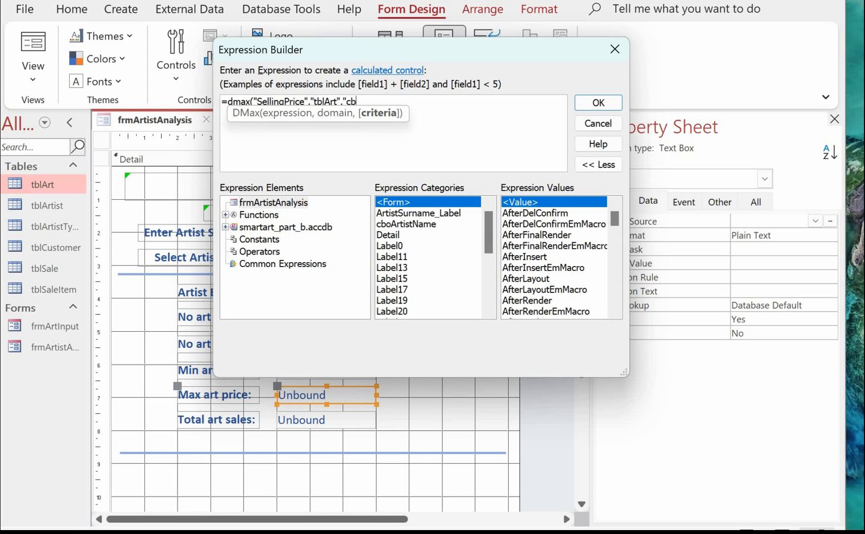
pyautogui.write('tName=ArtistID"')
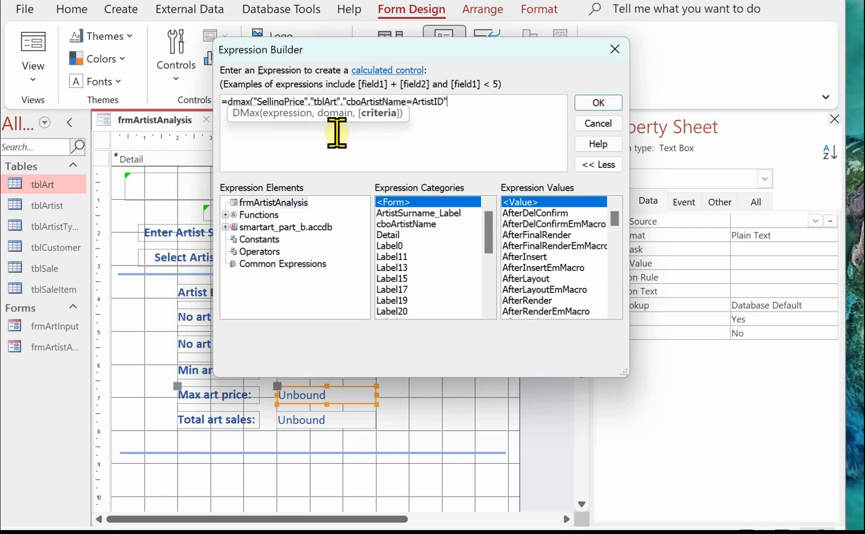
pyautogui.click(266, 142)
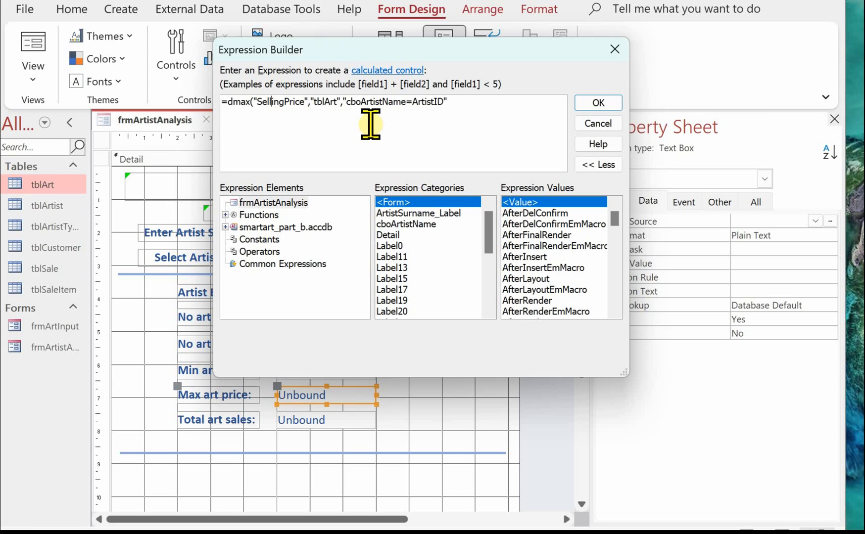
pyautogui.click(611, 104)
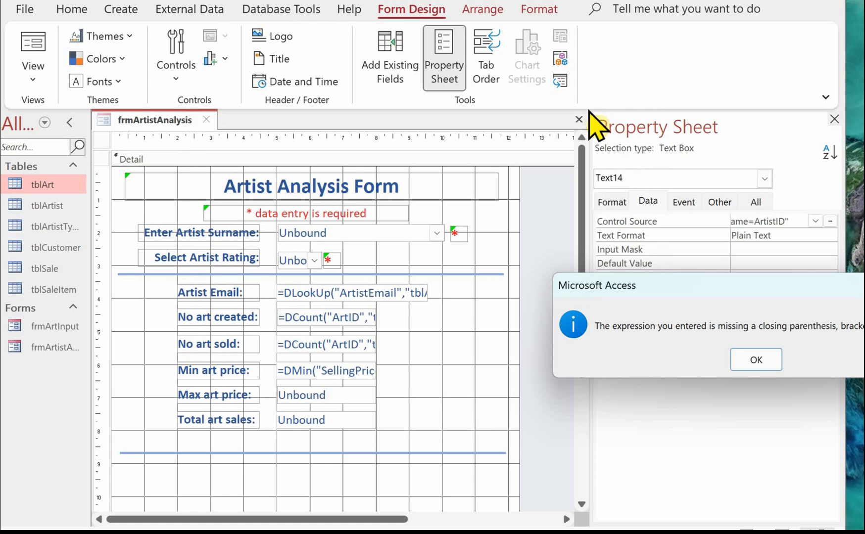
# Add the closing parenthesis to the Max art price expression and run the form to test it
pyautogui.moveTo(732, 280); pyautogui.dragTo(538, 162)
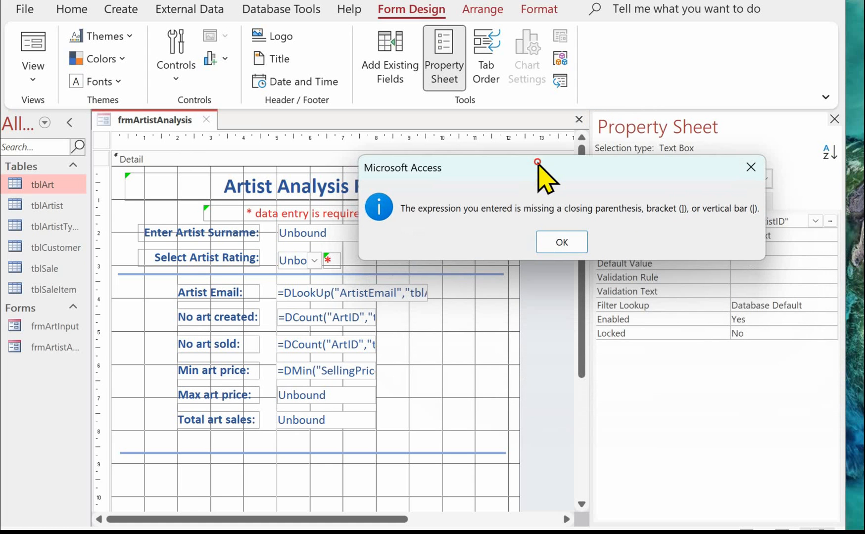
pyautogui.click(559, 245)
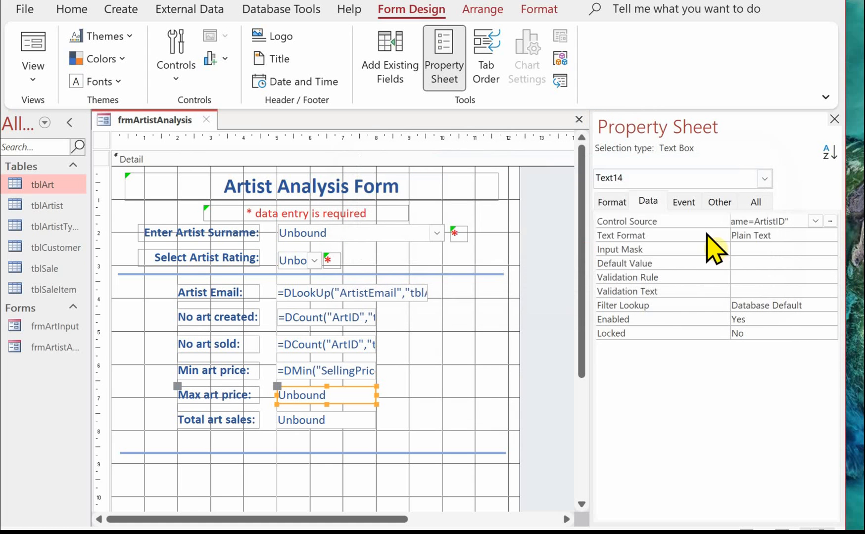
pyautogui.write(')')
pyautogui.press('Return')
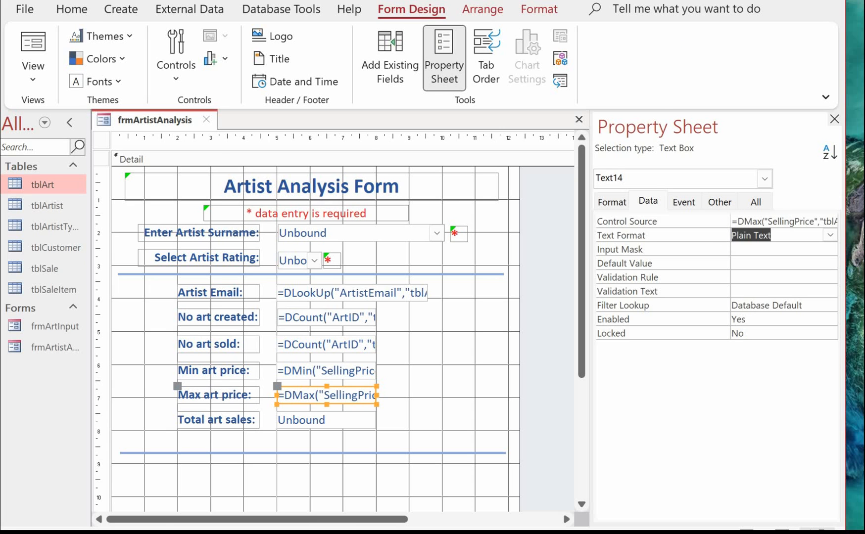
pyautogui.press('F5')
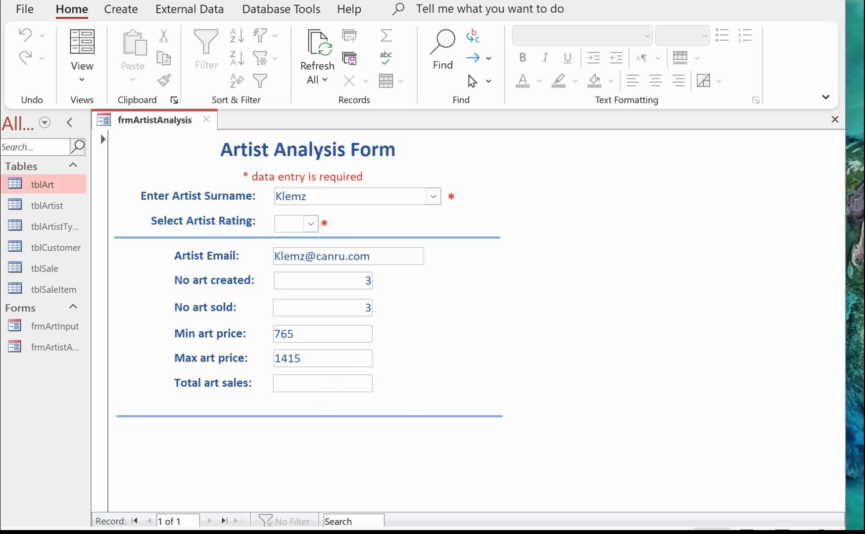
# Set the Total art sales control source to =DSum("SellingPrice","tblArt","cboArtistName=ArtistID and Status='Sold'") and run the form to test it
pyautogui.hotkey('ctrl', '.')
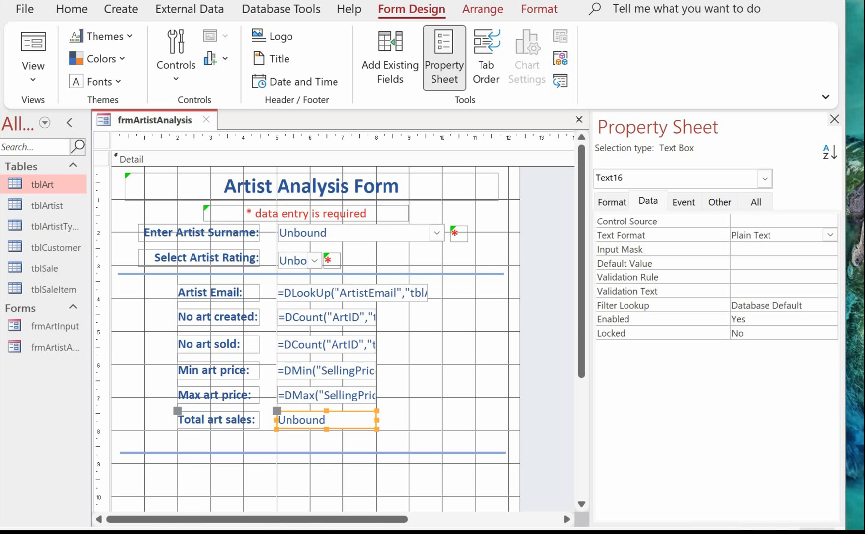
pyautogui.click(827, 222)
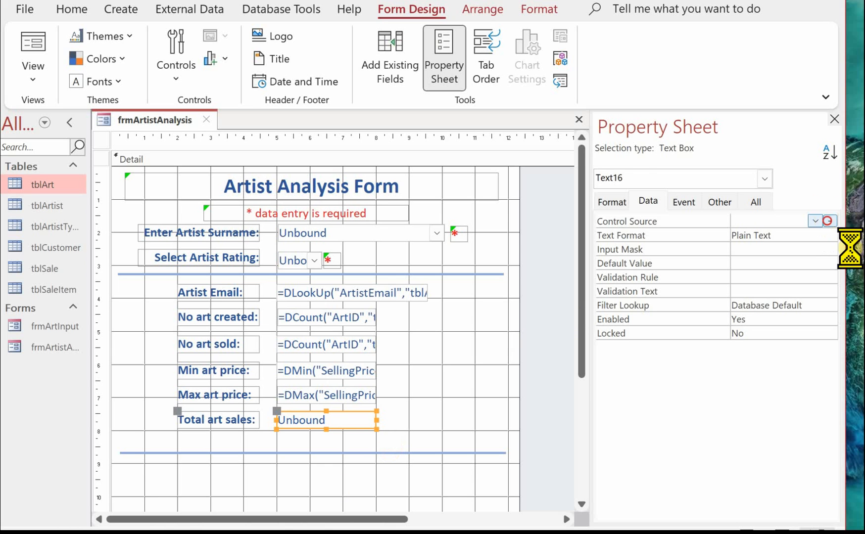
pyautogui.click(830, 221)
pyautogui.write('=dsum')
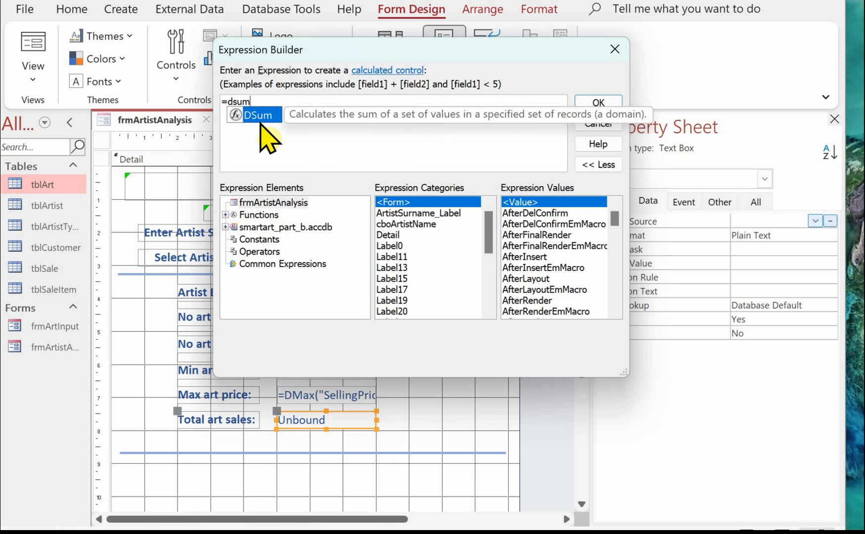
pyautogui.write('("SellingPrice"')
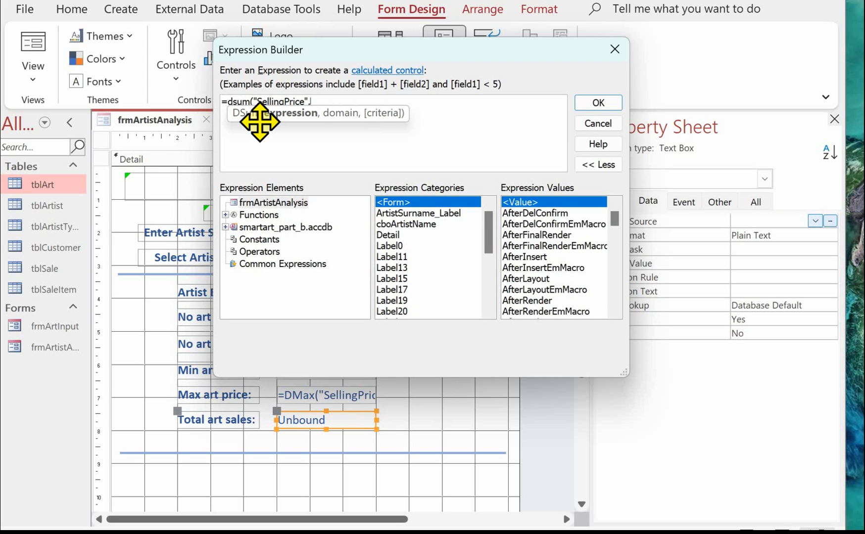
pyautogui.write(',"tblArt"')
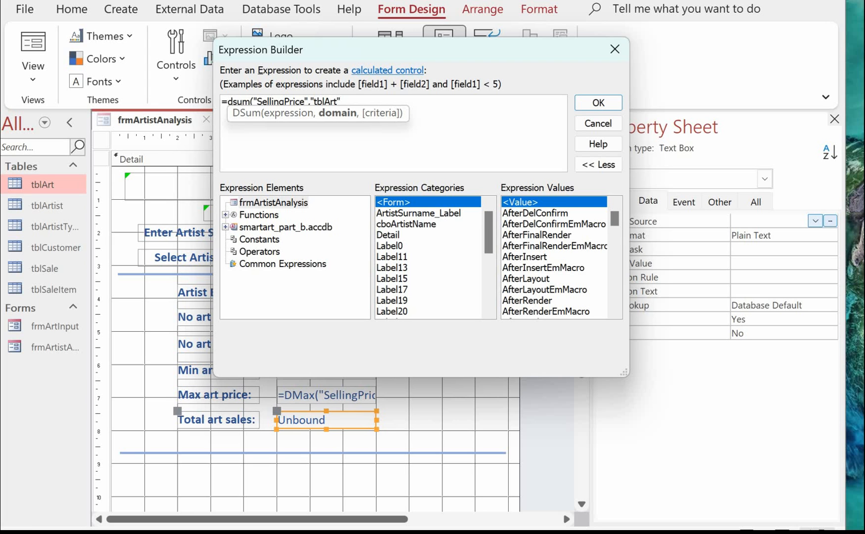
pyautogui.write(',"cbo')
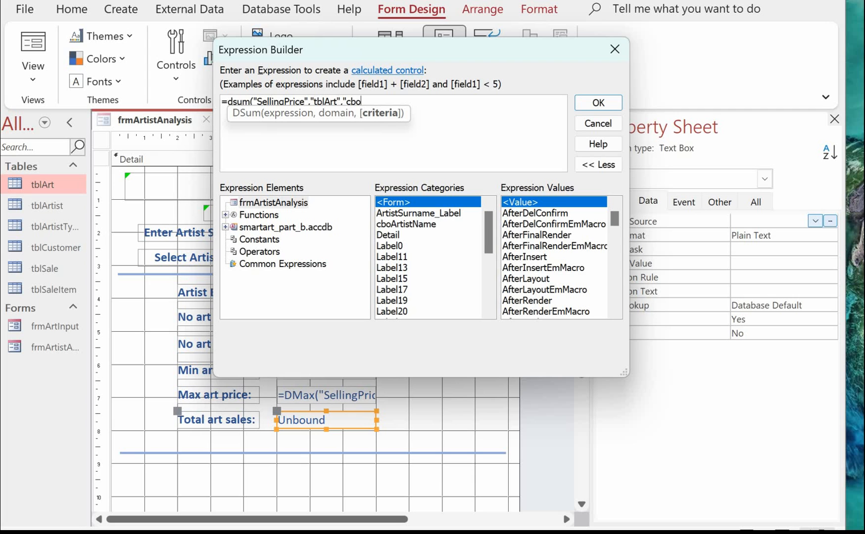
pyautogui.write('ArtistName=Artist')
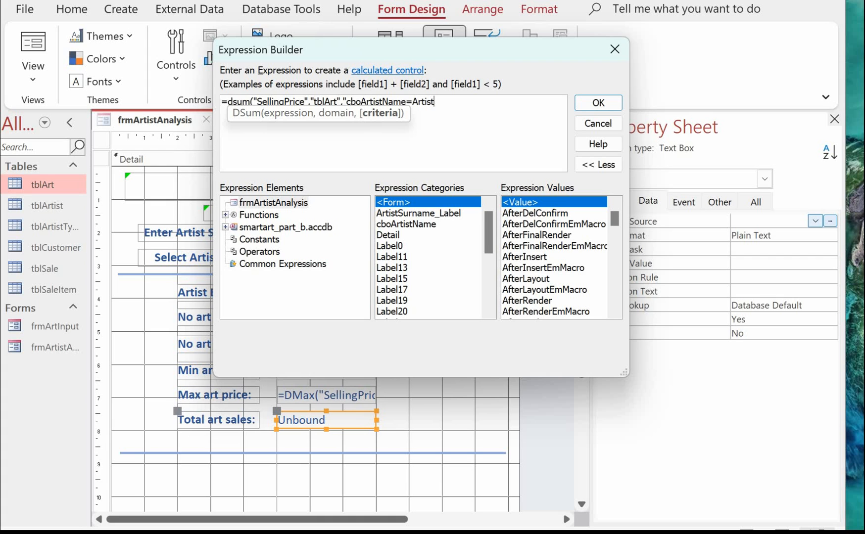
pyautogui.write("ID and Status='S")
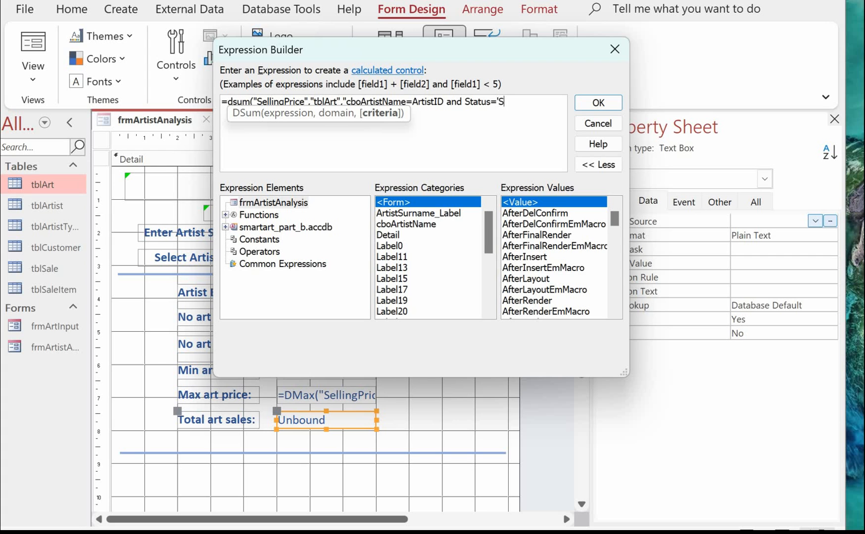
pyautogui.write('old\'")')
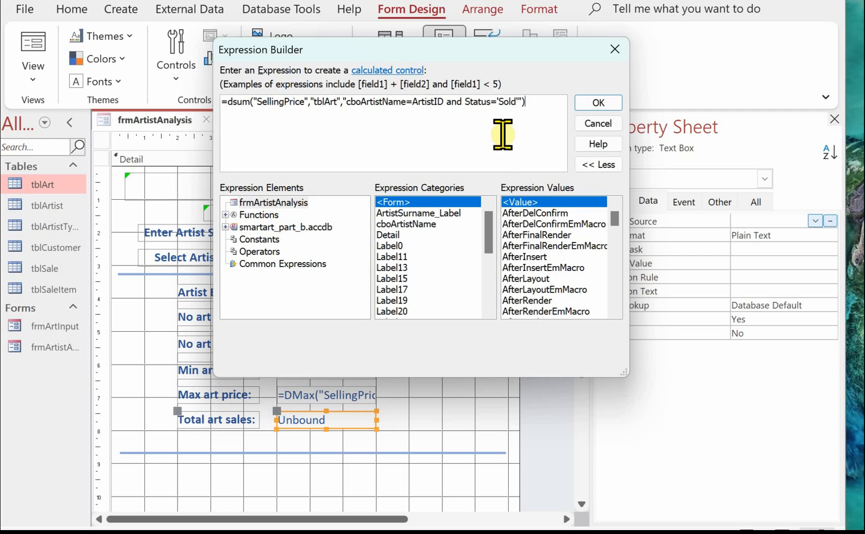
pyautogui.click(598, 103)
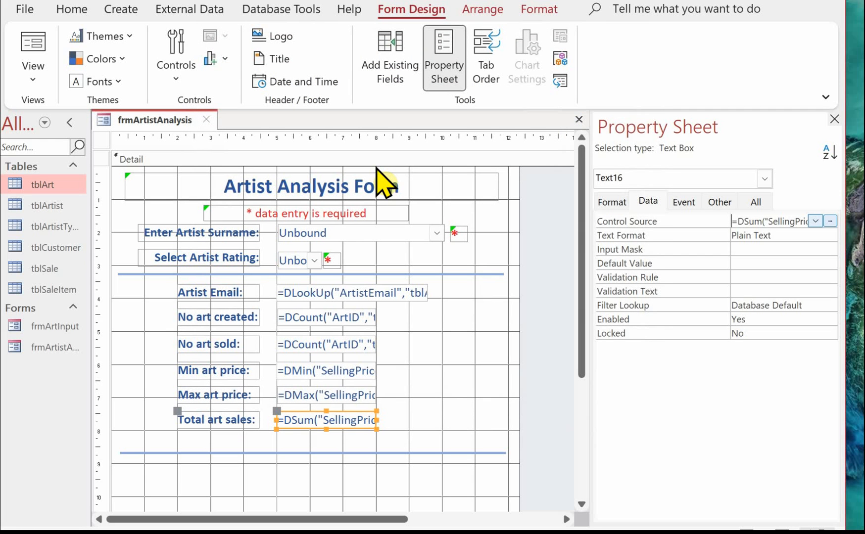
pyautogui.press('F5')
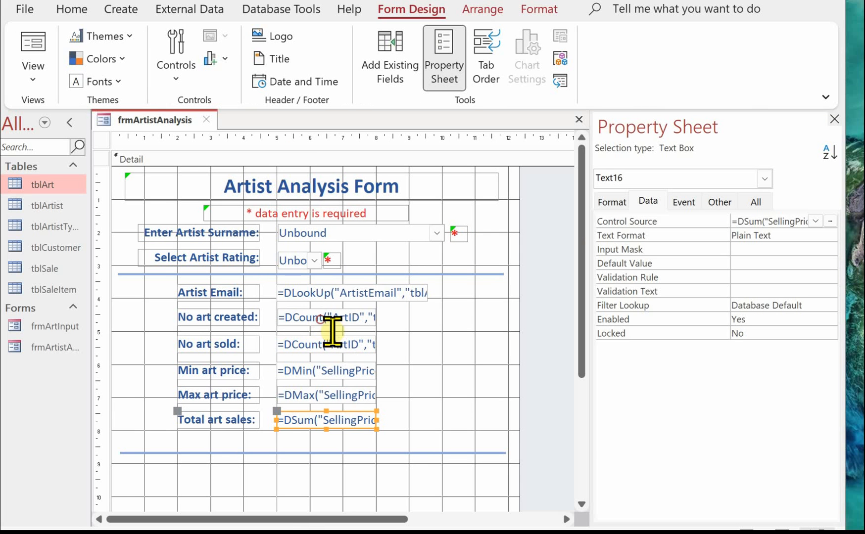
# Narrow the No art created and No art sold text boxes together to about 1.7 cm wide
pyautogui.click(320, 316)
pyautogui.keyDown('shift'); pyautogui.click(332, 347); pyautogui.keyUp('shift')
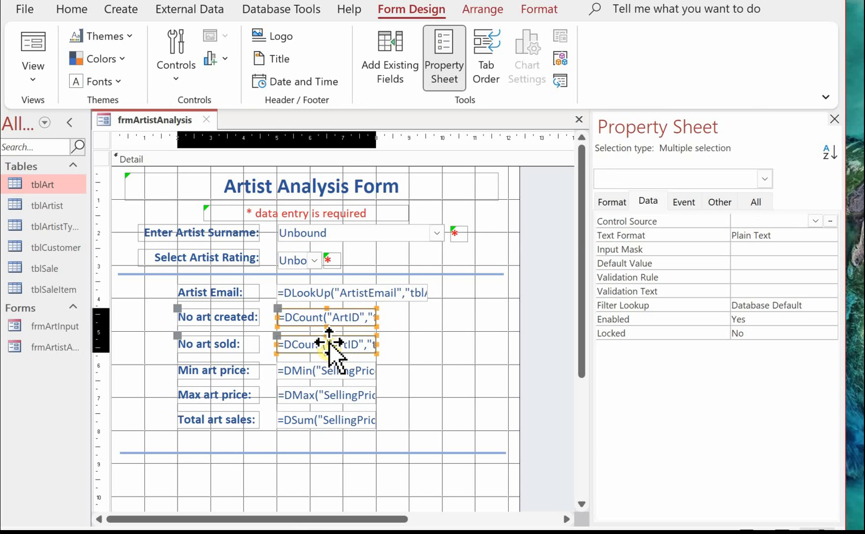
pyautogui.moveTo(375, 319); pyautogui.dragTo(333, 315)
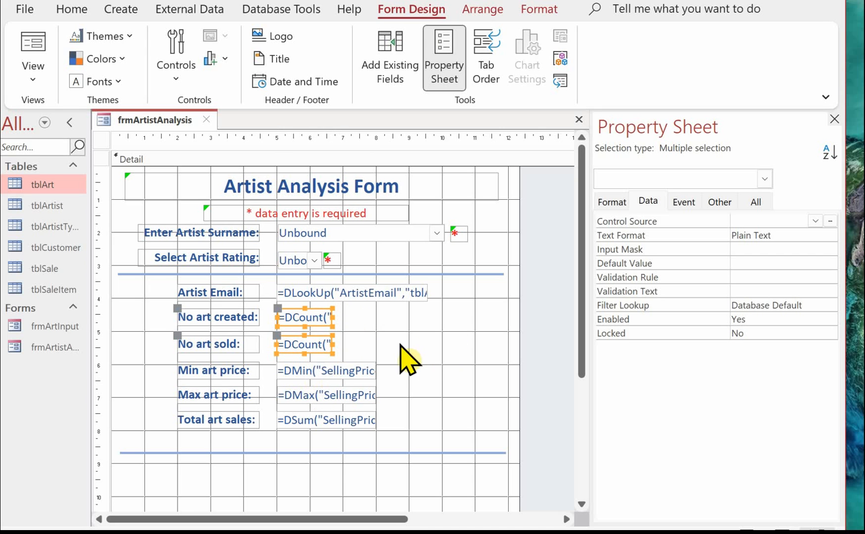
pyautogui.click(463, 347)
# Set the format of the Min art price, Max art price and Total art sales text boxes to Currency
pyautogui.click(343, 369)
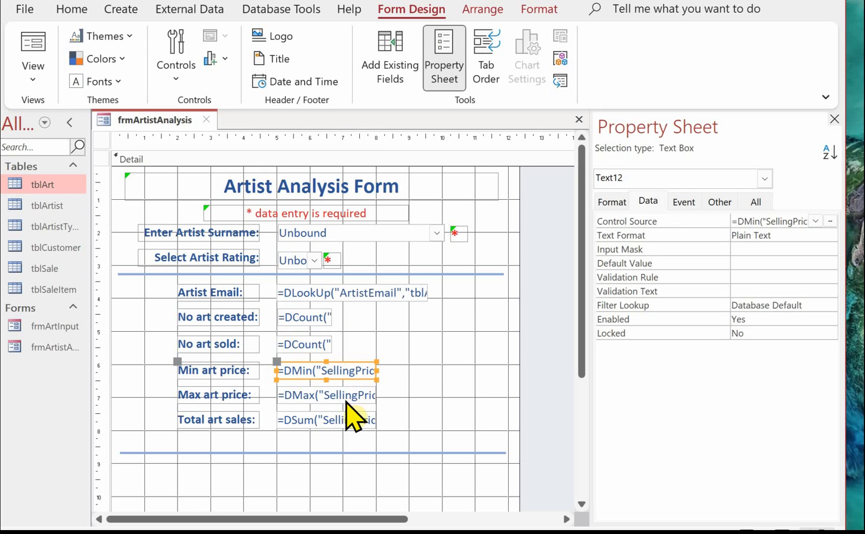
pyautogui.keyDown('shift'); pyautogui.click(347, 396); pyautogui.keyUp('shift')
pyautogui.keyDown('shift'); pyautogui.click(350, 415); pyautogui.keyUp('shift')
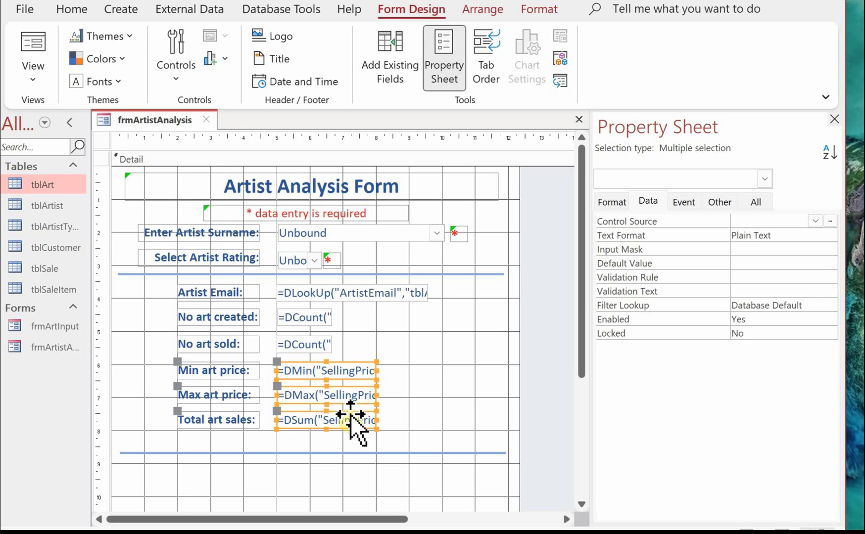
pyautogui.click(612, 200)
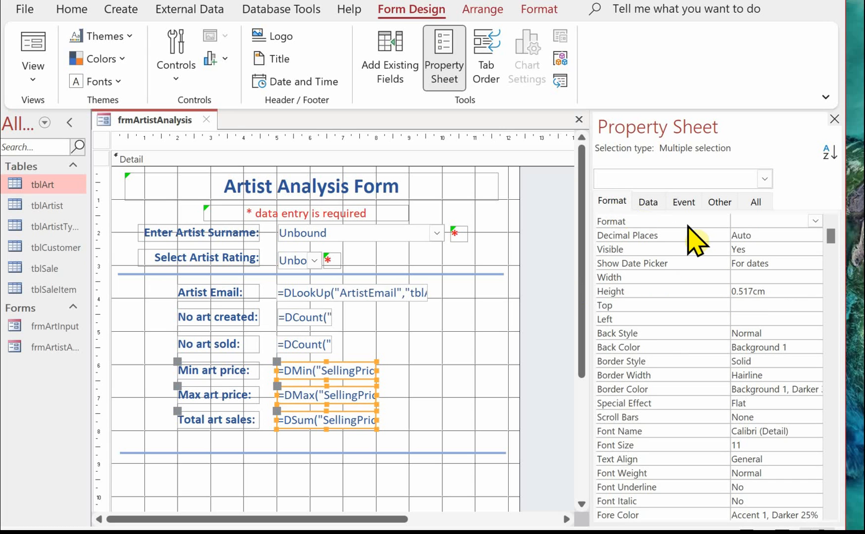
pyautogui.click(815, 221)
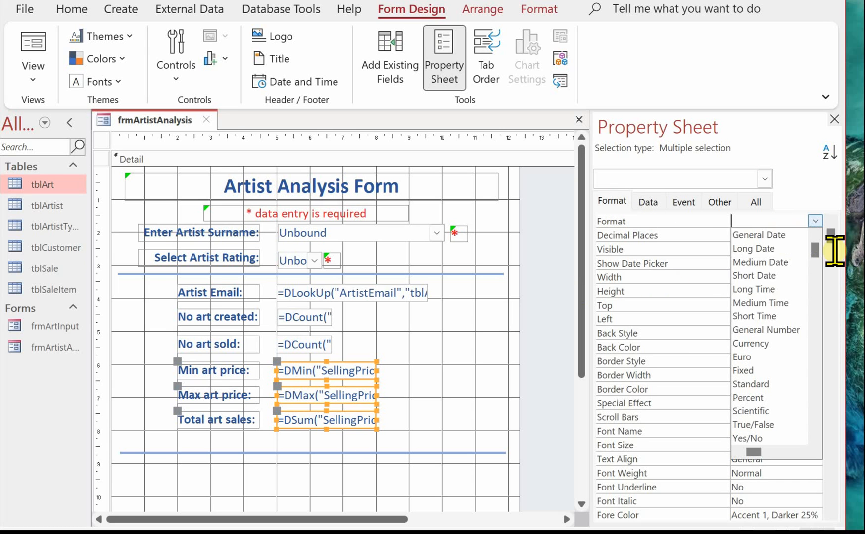
pyautogui.click(764, 344)
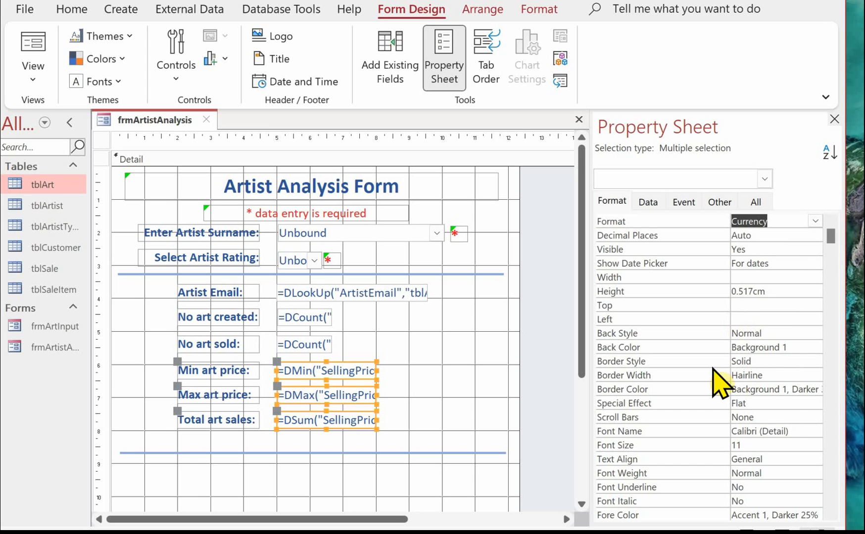
# Run the form and choose 1 as the artist rating
pyautogui.click(711, 529)
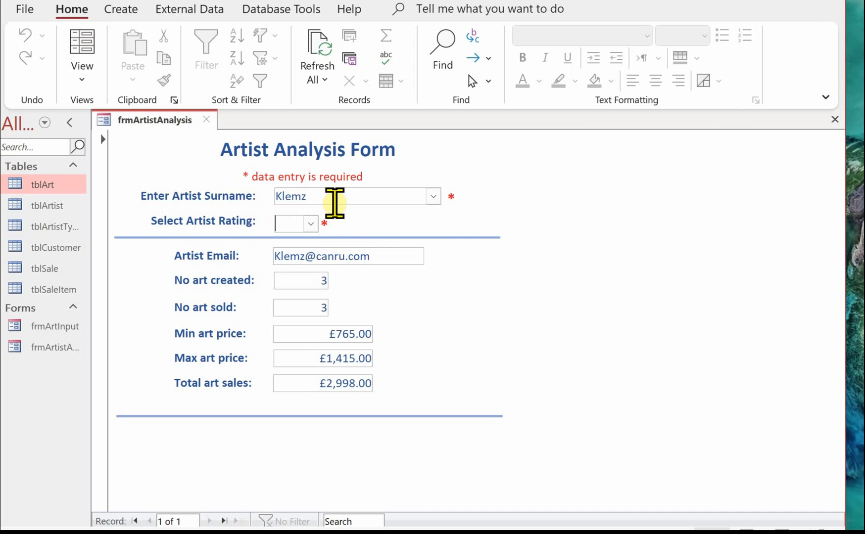
pyautogui.click(311, 224)
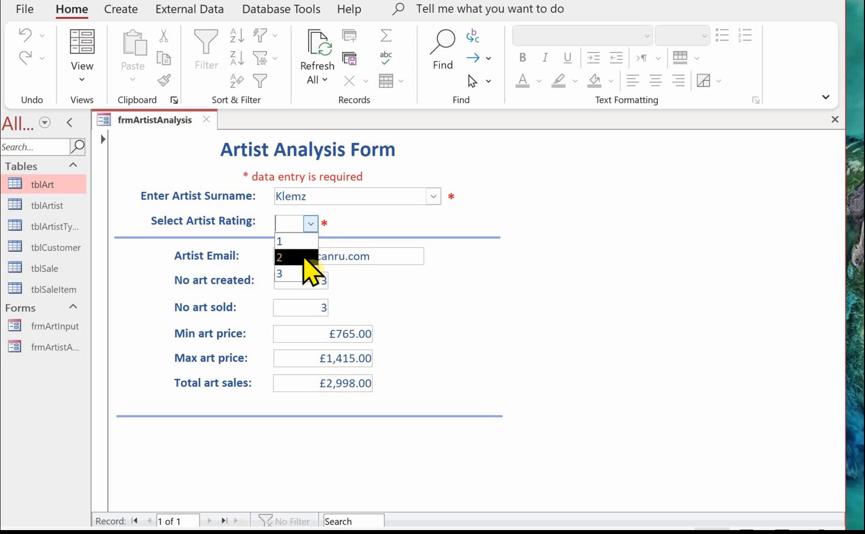
pyautogui.click(299, 241)
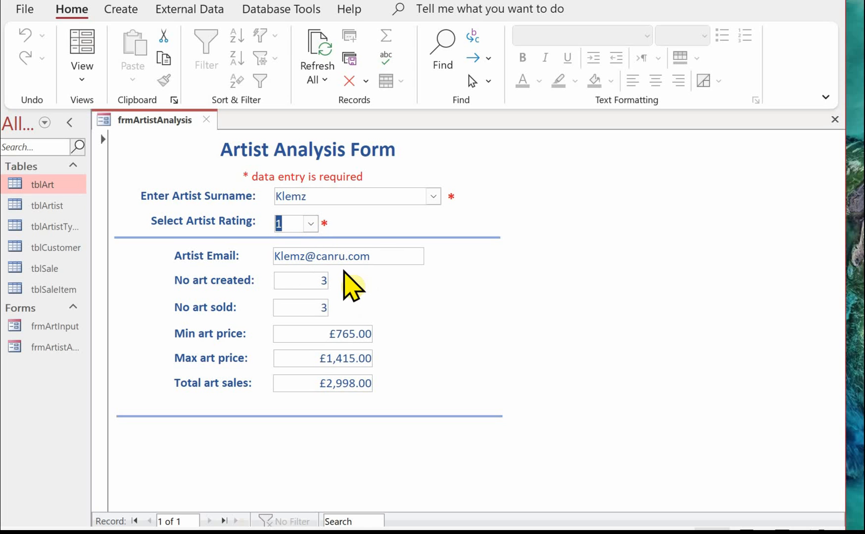